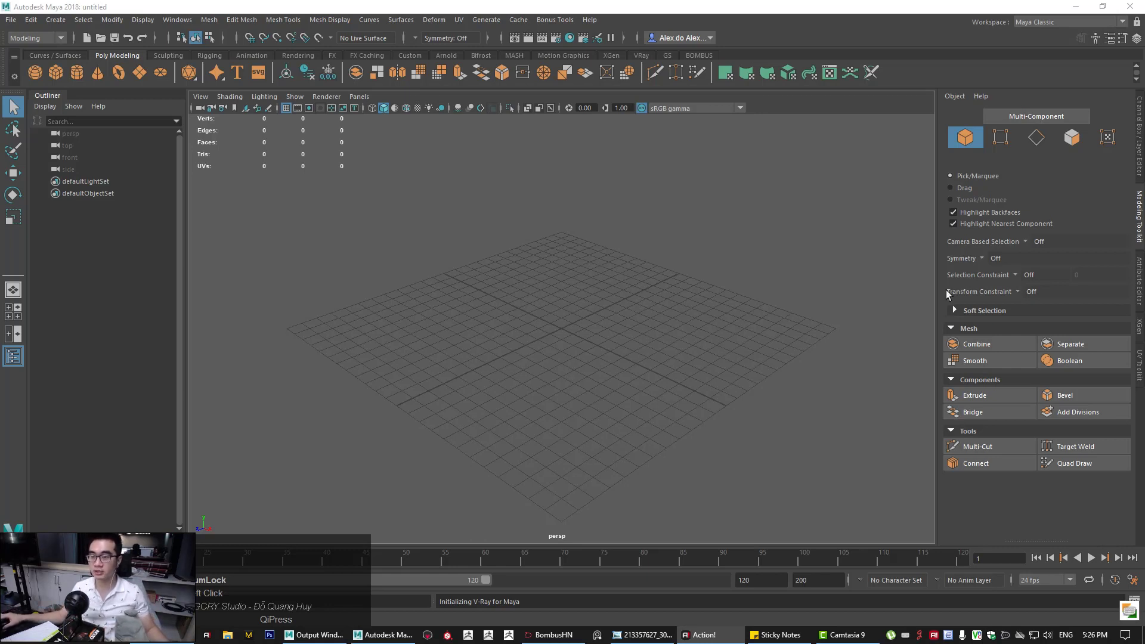
mouse_move(522, 325)
left_mouse_down("alt")
mouse_move(587, 322)
mouse_move(518, 331)
left_mouse_up("alt")
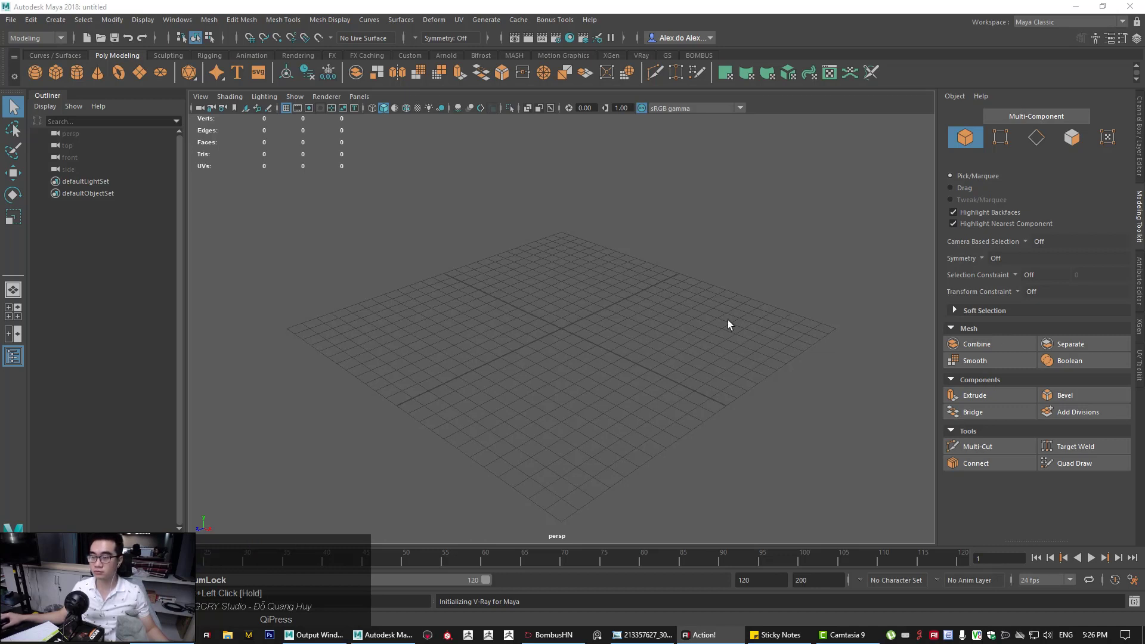
left_click(587, 356, "alt")
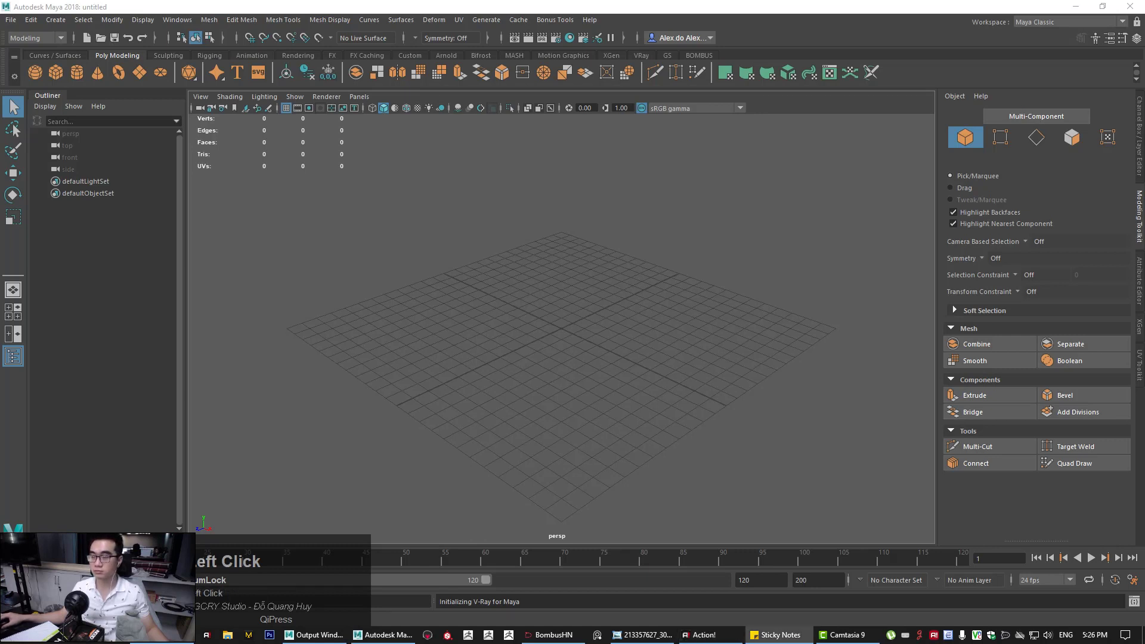
right_click_drag(651, 271, 545, 268, "alt")
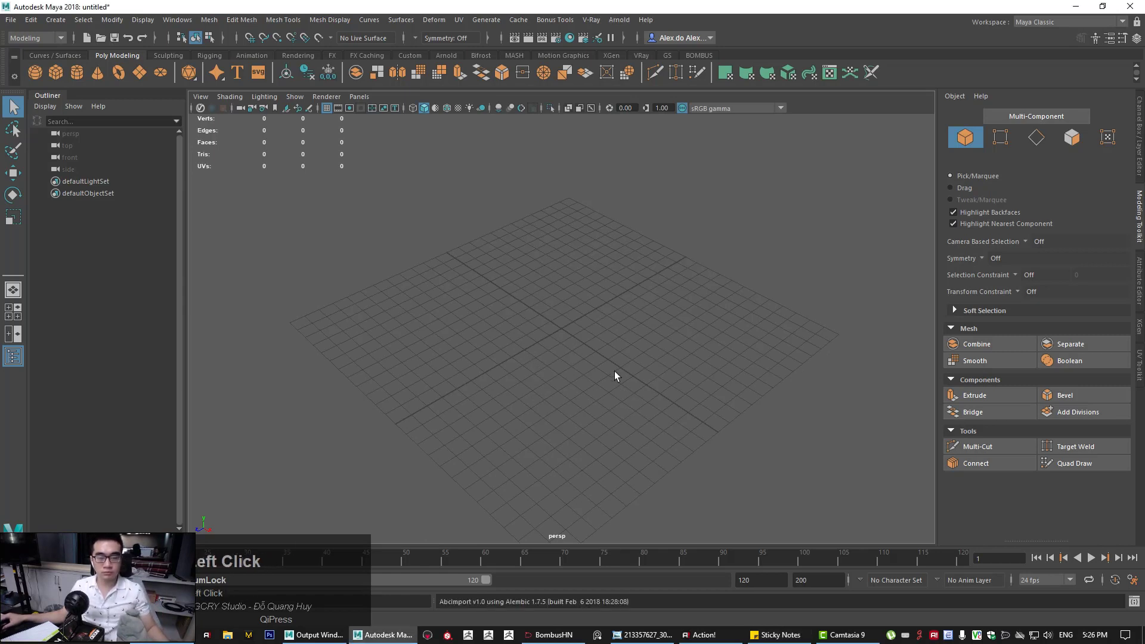
left_click(526, 311)
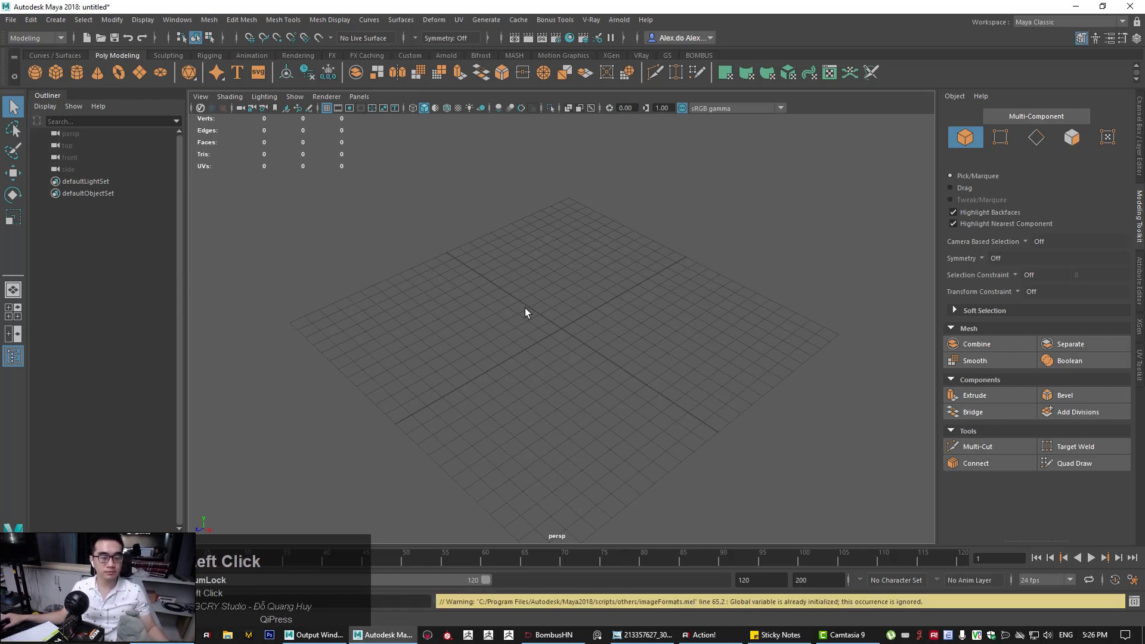
right_click(544, 370)
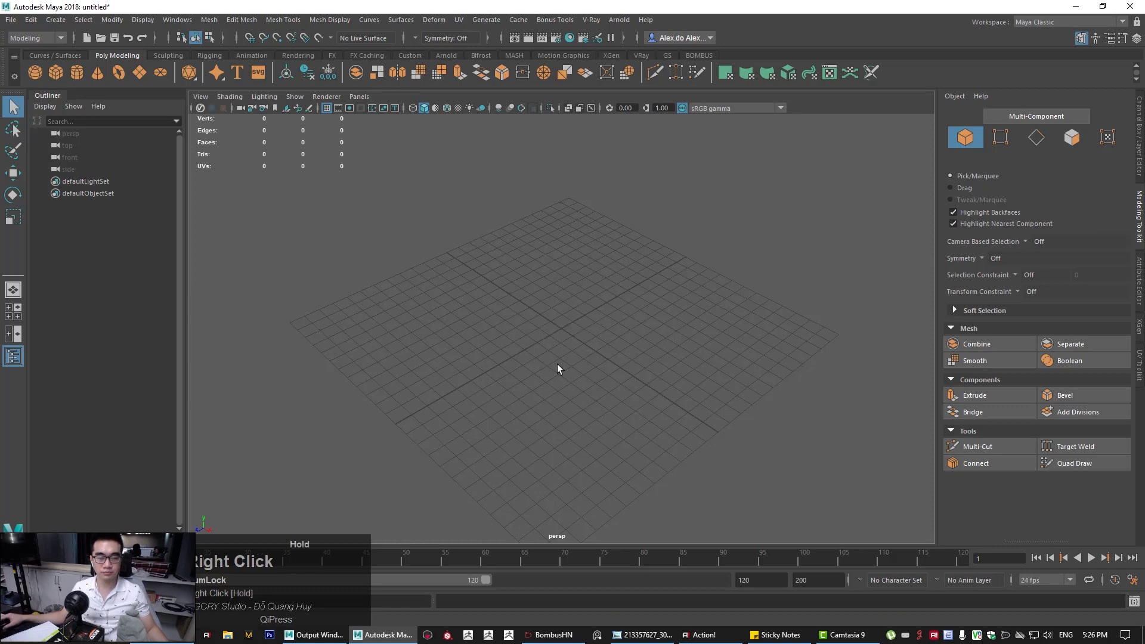
Create a large polygon sphere at the centre of the grid
mouse_move(548, 369)
left_mouse_down("alt")
mouse_move(557, 356)
mouse_move(542, 360)
mouse_move(539, 388)
left_mouse_up("alt")
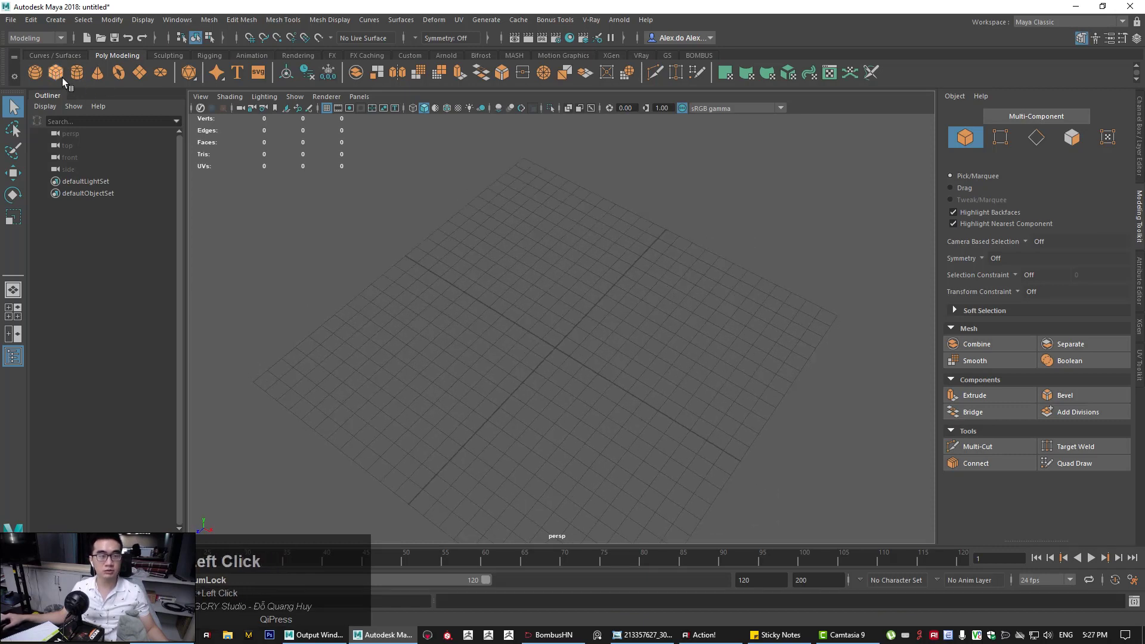
left_click(35, 72)
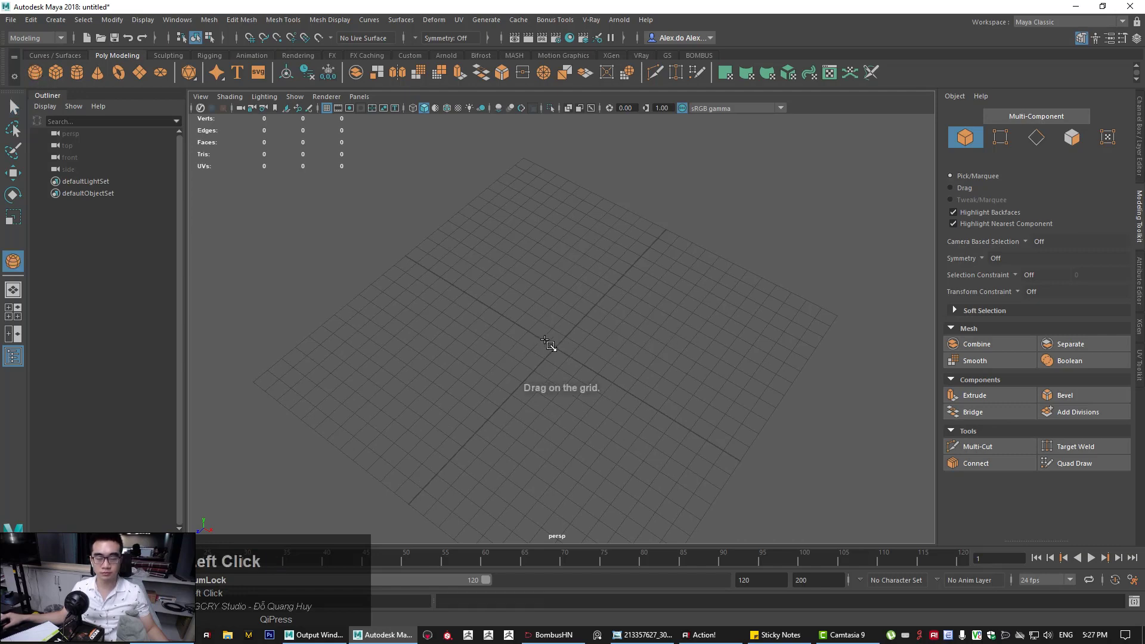
left_click_drag(546, 342, 637, 388)
left_click_drag(578, 366, 585, 350, "alt")
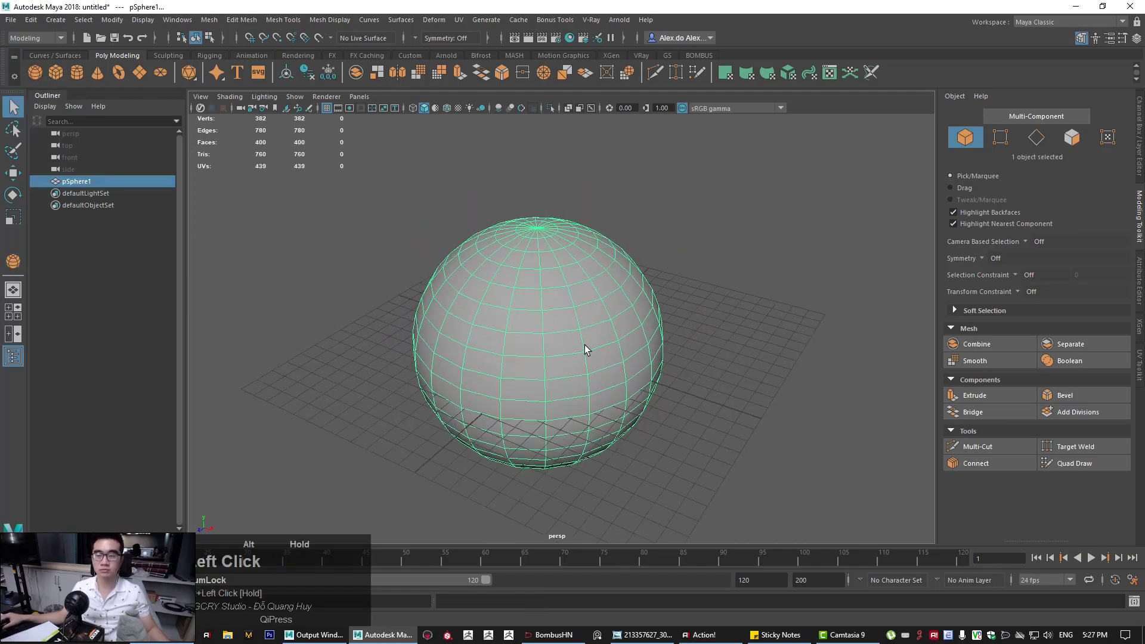
right_click_drag(585, 350, 578, 353, "alt")
middle_click_drag(577, 336, 599, 334, "alt")
left_click_drag(599, 333, 600, 338, "alt")
Put the sphere into edge component mode
right_click(617, 278)
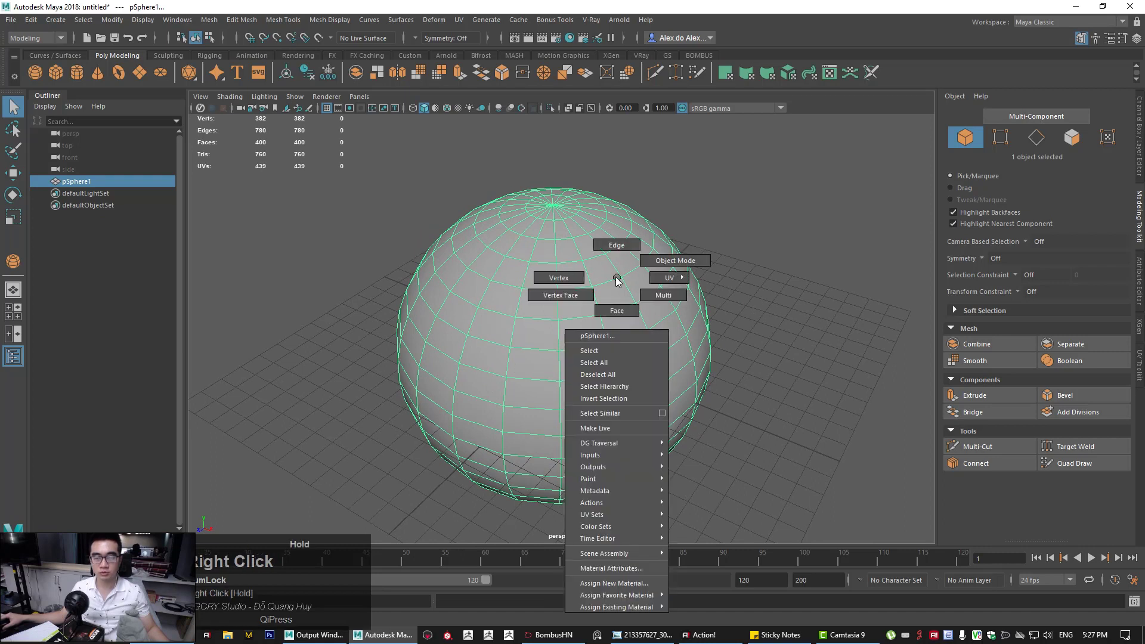
right_click_drag(617, 281, 613, 243)
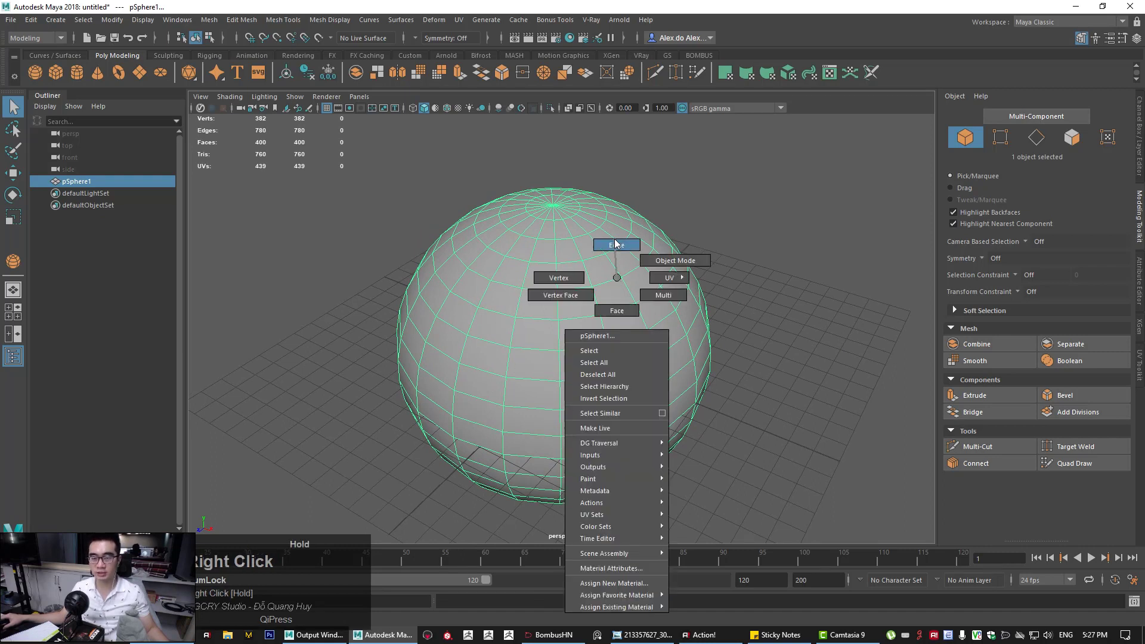
right_click_drag(615, 240, 614, 241)
left_click_drag(629, 307, 613, 311, "alt")
right_click_drag(613, 311, 630, 310, "alt")
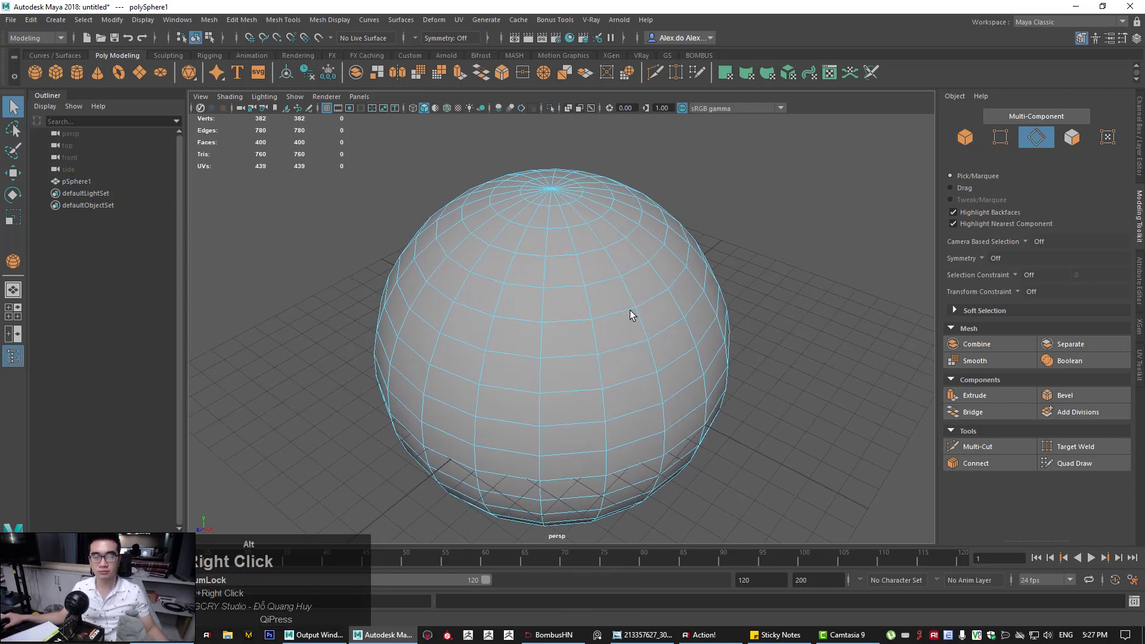
middle_click_drag(575, 286, 571, 298, "alt")
right_click_drag(571, 301, 614, 301, "alt")
Select single vertical and horizontal edges one at a time on the sphere's upper front
left_click(602, 259)
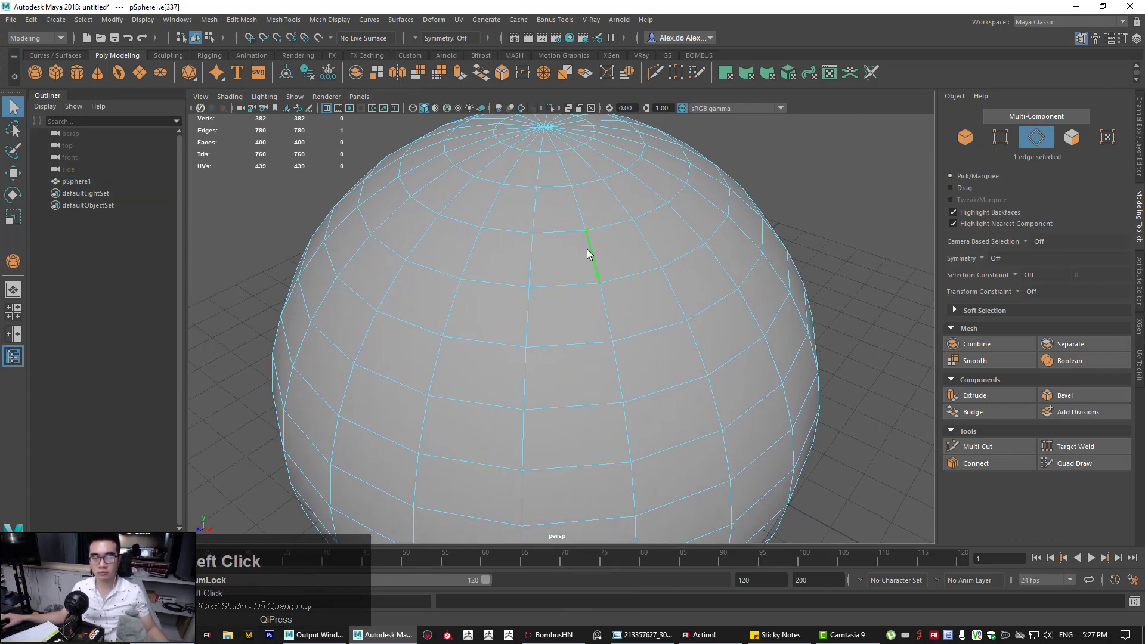
left_click(630, 276)
left_click(585, 255)
left_click(619, 283)
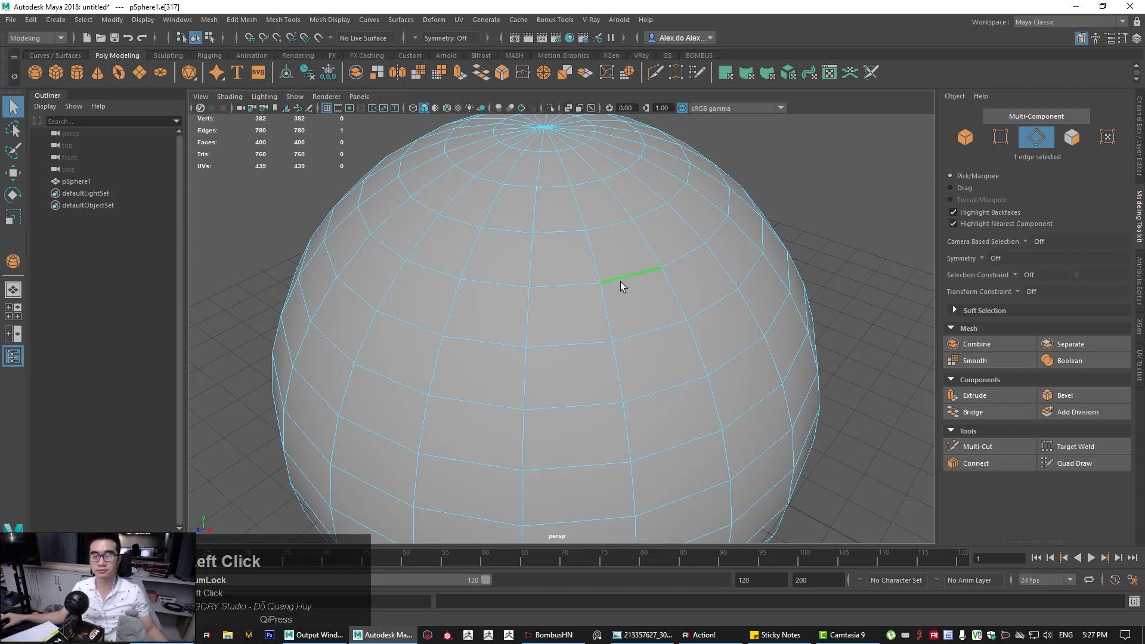
Select a horizontal edge on the sphere's upper front and extend the selection to neighbouring edges
right_click_drag(620, 281, 592, 301, "alt")
left_click(609, 250)
middle_click_drag(609, 248, 572, 302, "alt")
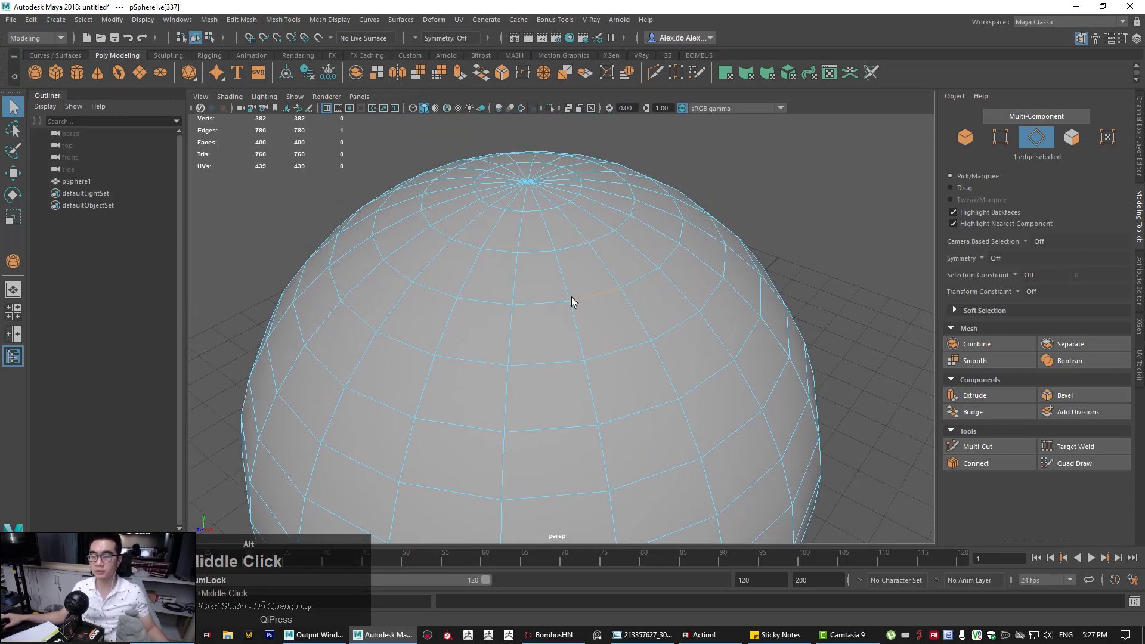
right_click_drag(573, 302, 571, 321, "alt")
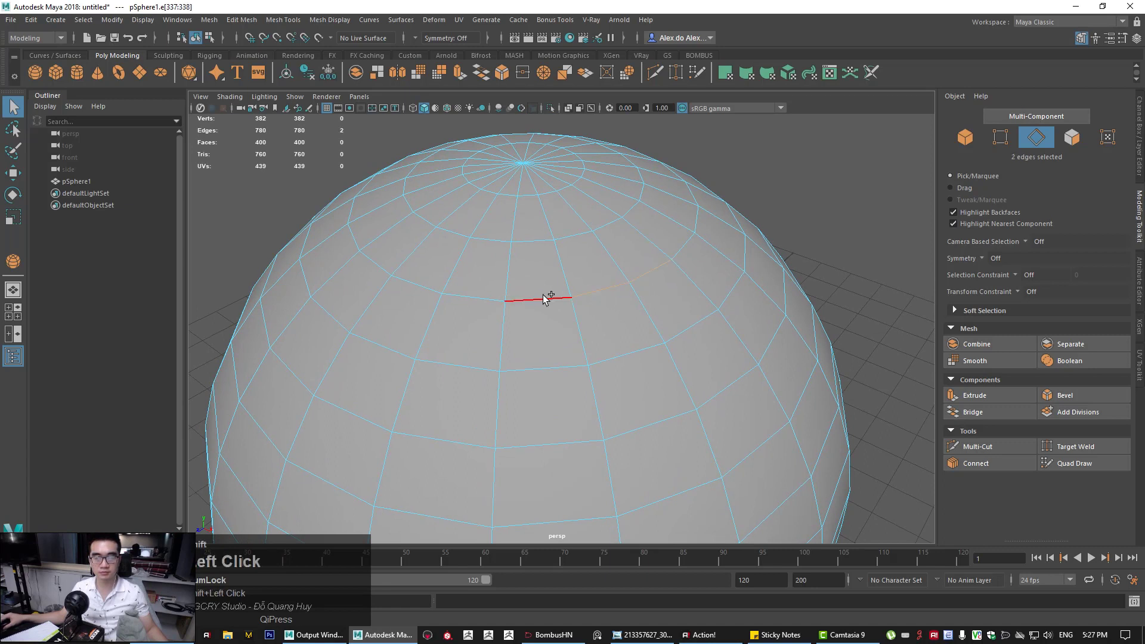
double_click(468, 296, "shift")
left_click(594, 300)
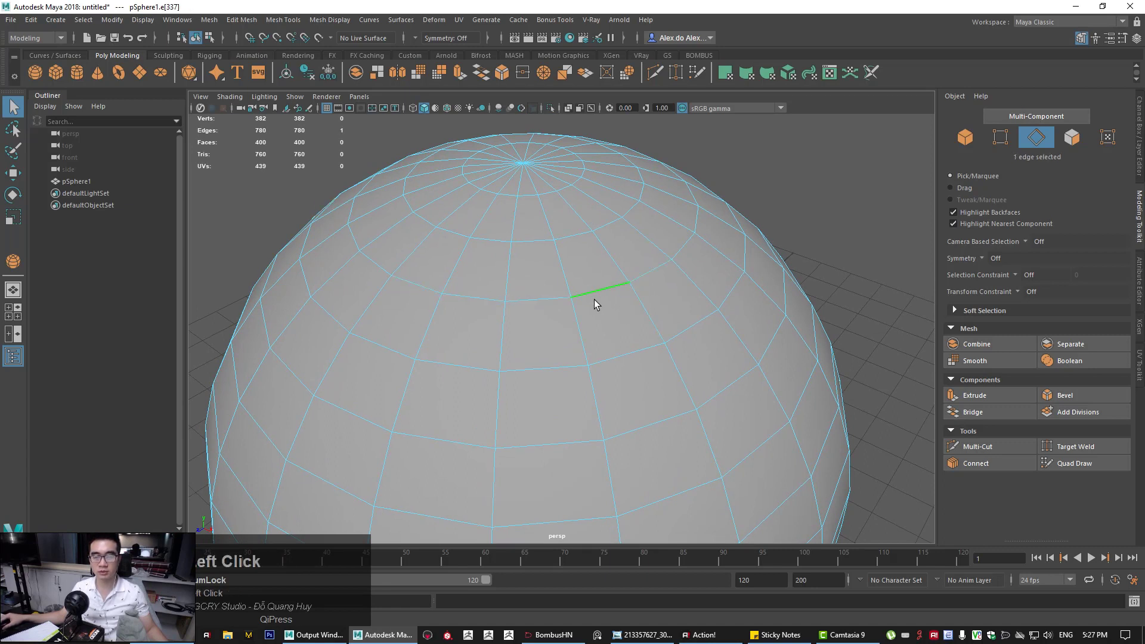
double_click(615, 353, "shift")
Select full horizontal edge loops around the sphere one after another, working down to the lower half
middle_click_drag(614, 353, 612, 327, "alt")
left_click(629, 299)
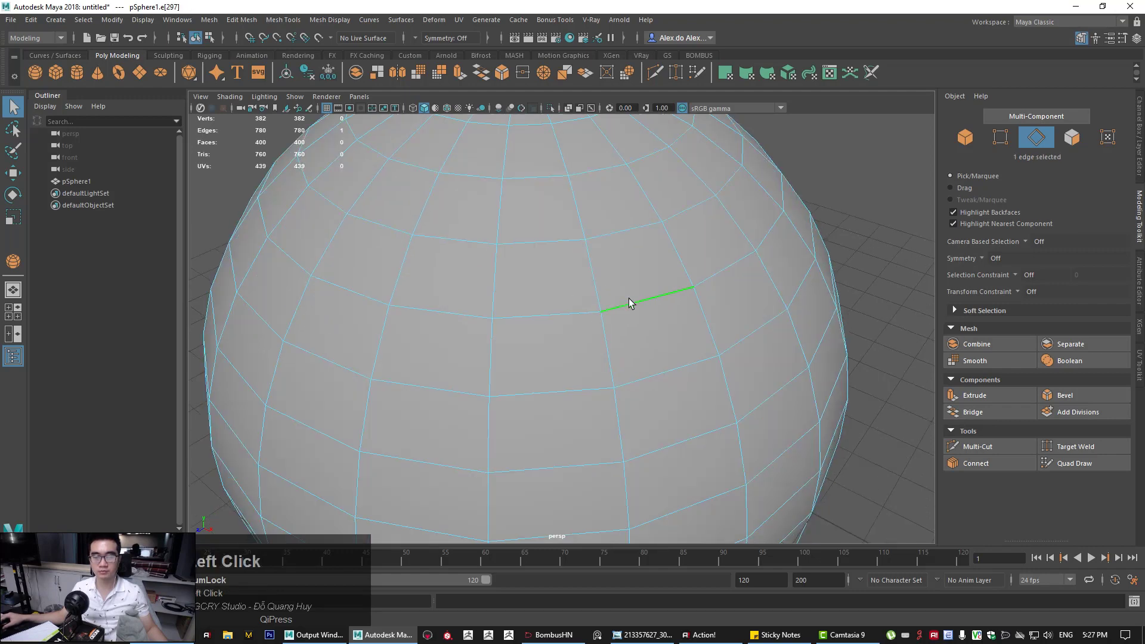
double_click(627, 300)
middle_click_drag(594, 417, 596, 315, "alt")
double_click(657, 353)
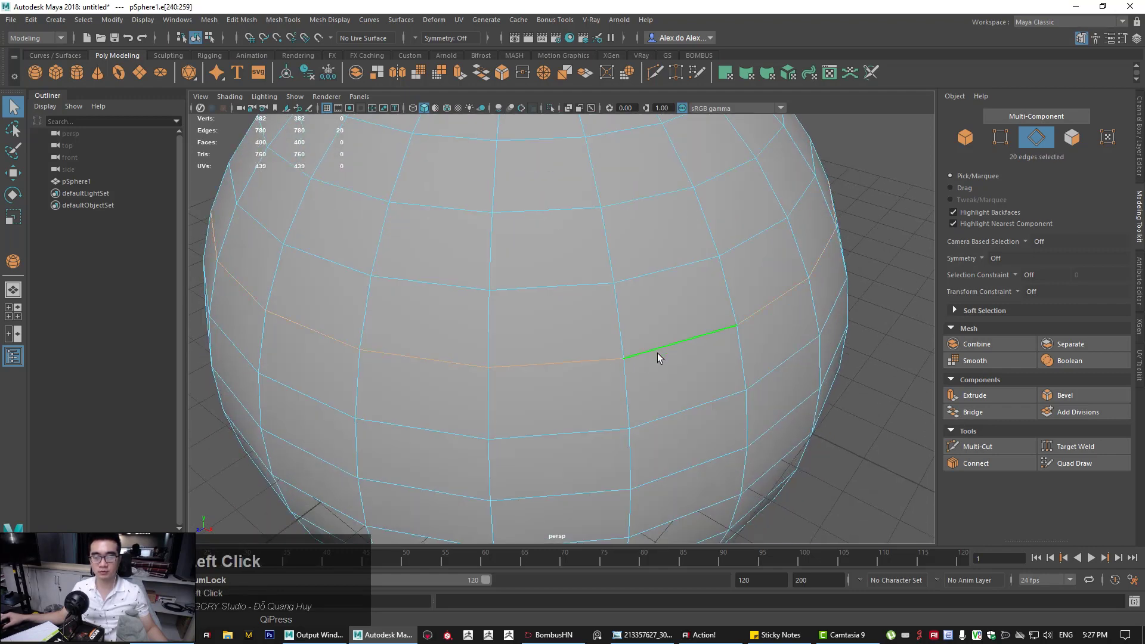
left_click_drag(657, 353, 656, 293, "alt")
double_click(656, 313)
right_click_drag(754, 338, 542, 322, "alt")
left_click_drag(543, 322, 541, 372, "alt")
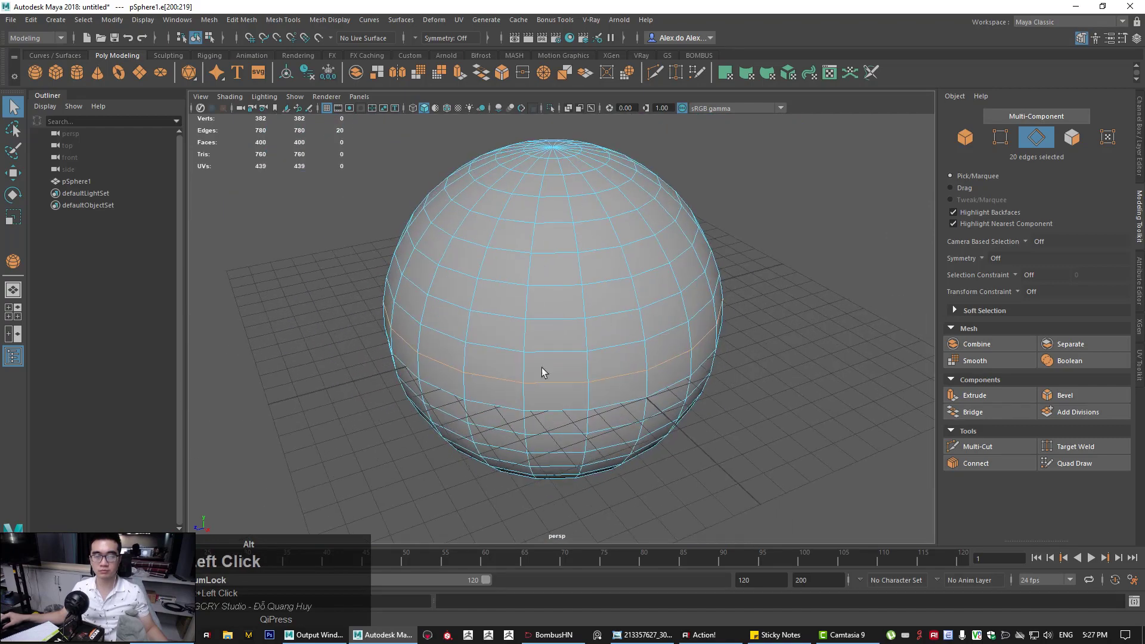
Select several full vertical edge loops running from pole to pole, one at a time around the sphere
left_click_drag(588, 276, 566, 288, "alt")
right_click_drag(567, 287, 624, 267, "alt")
double_click(636, 264)
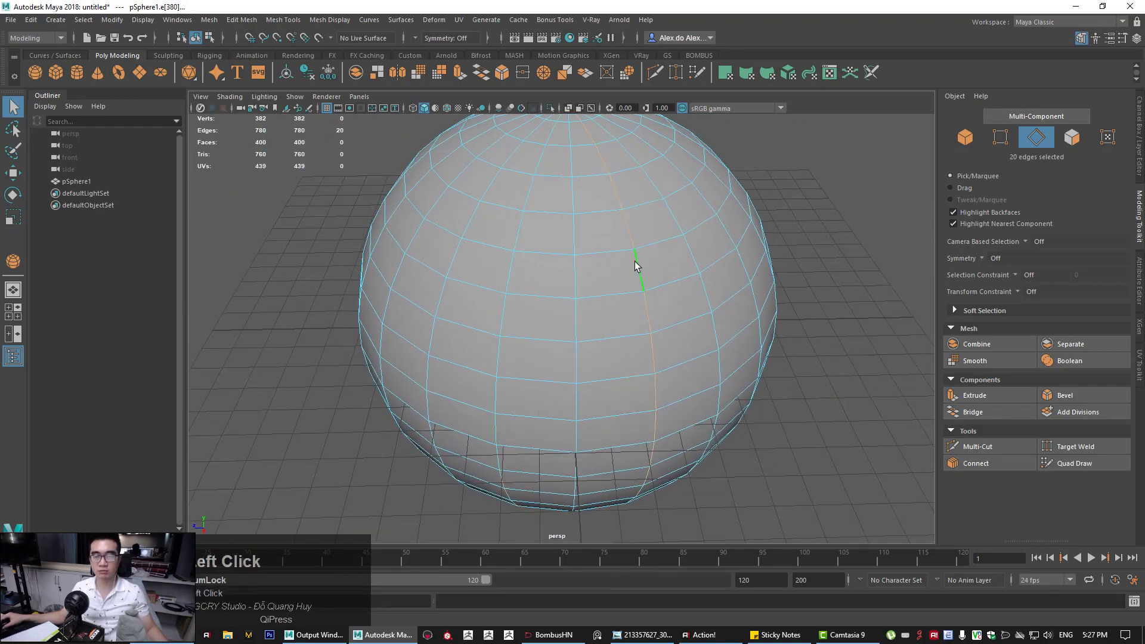
left_click_drag(676, 279, 655, 341, "alt")
double_click(658, 290)
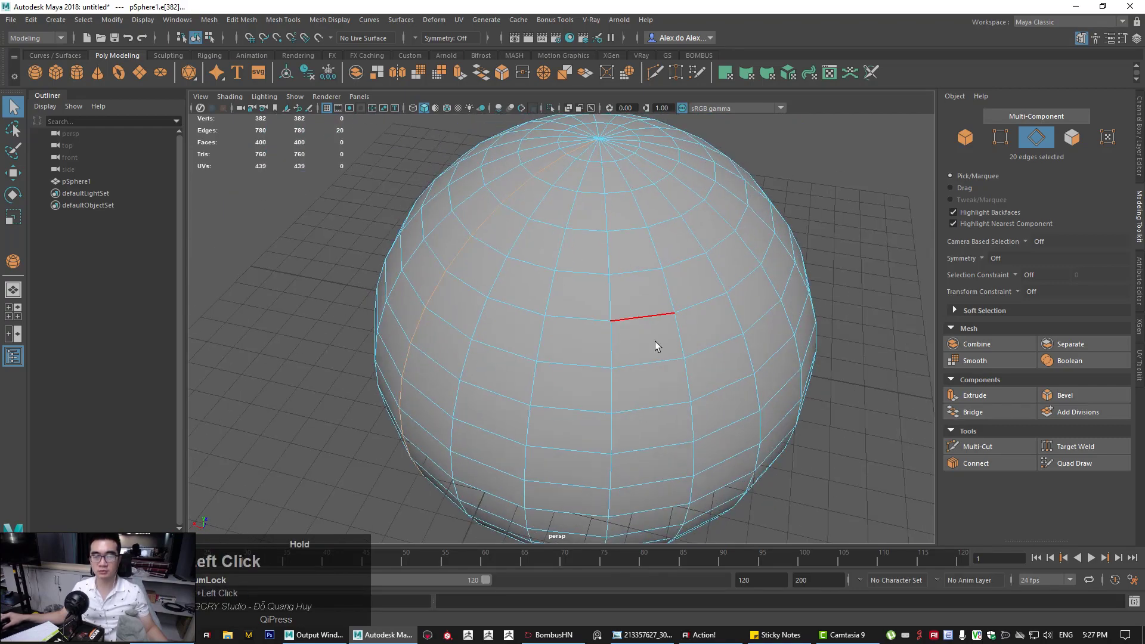
left_click_drag(693, 306, 584, 288, "alt")
double_click(628, 311)
double_click(560, 282)
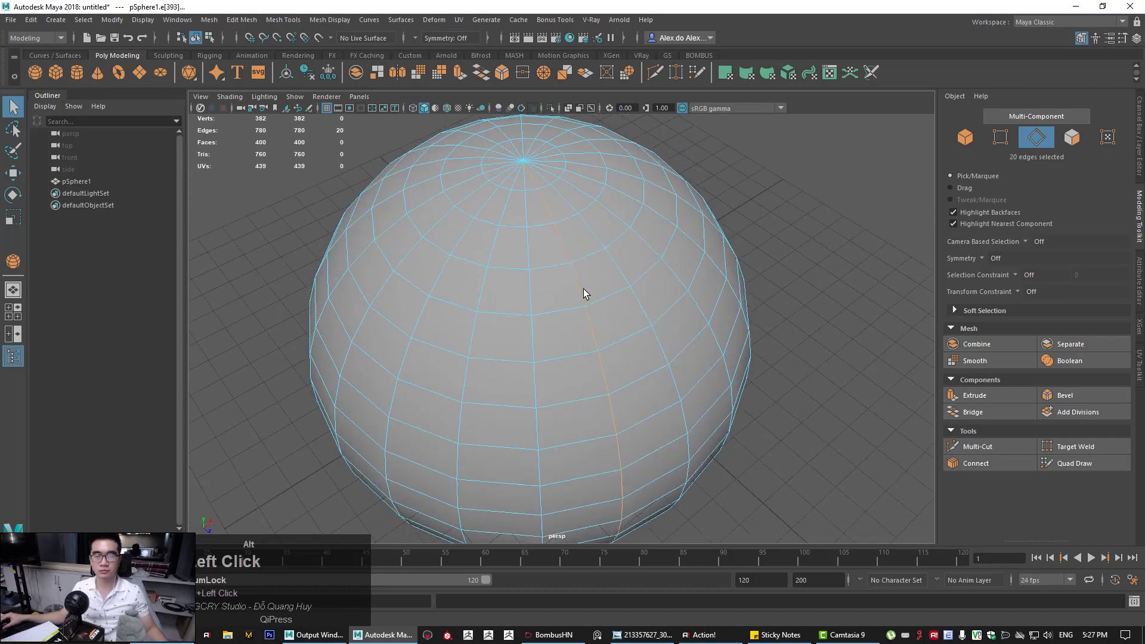
Select part of a vertical edge loop by picking a starting edge and extending the selection to a lower edge
left_click(560, 245)
middle_click_drag(583, 255, 584, 236, "alt")
left_click(613, 390, "shift")
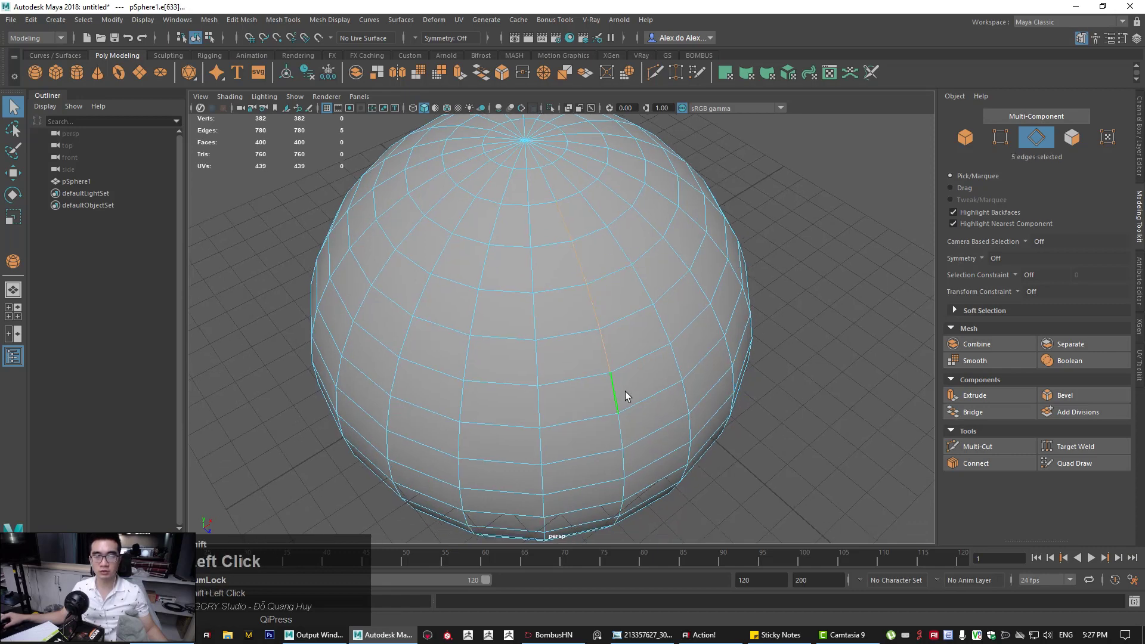
Select partial horizontal edge loops in several rows of the sphere, each between a start and an end edge, undoing the accidental full-loop selection
left_click(443, 280)
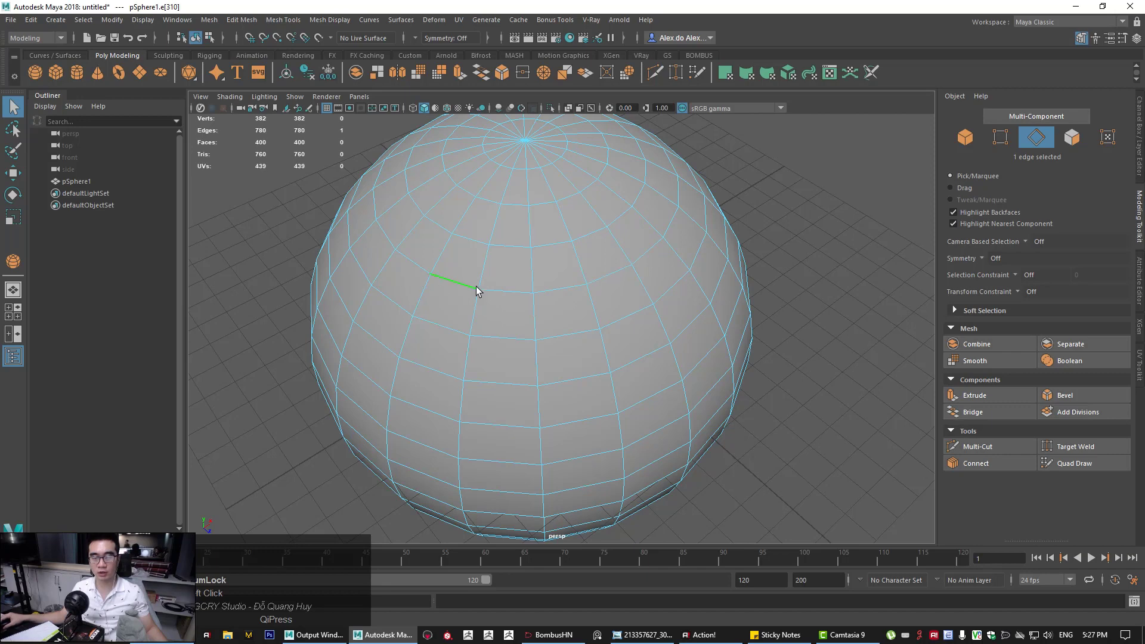
double_click(609, 273, "shift")
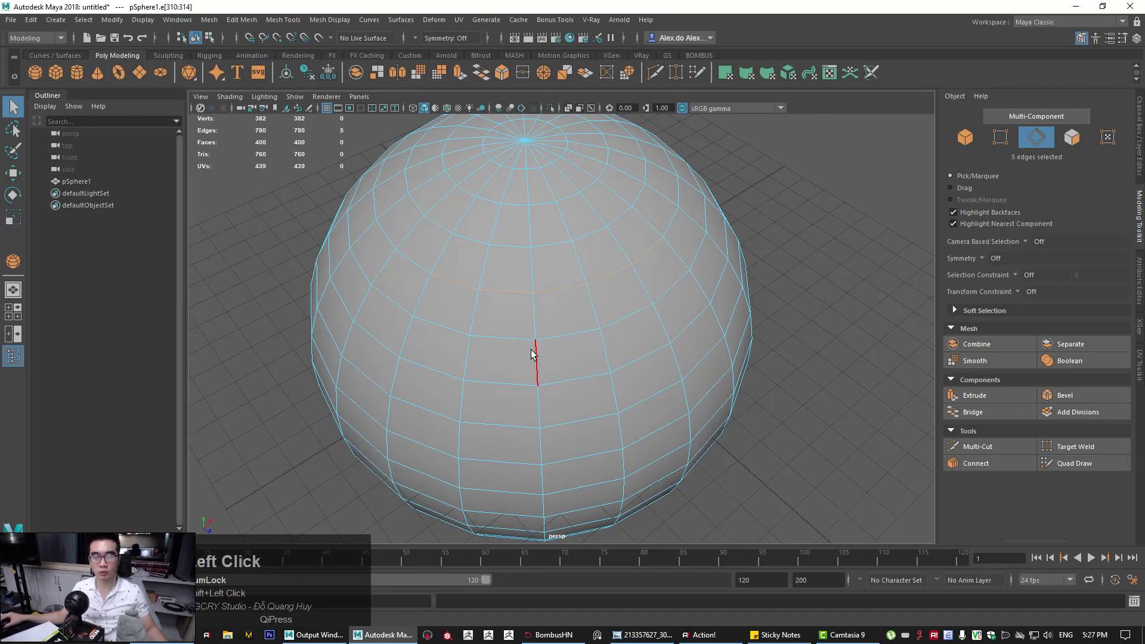
left_click(437, 369, "shift")
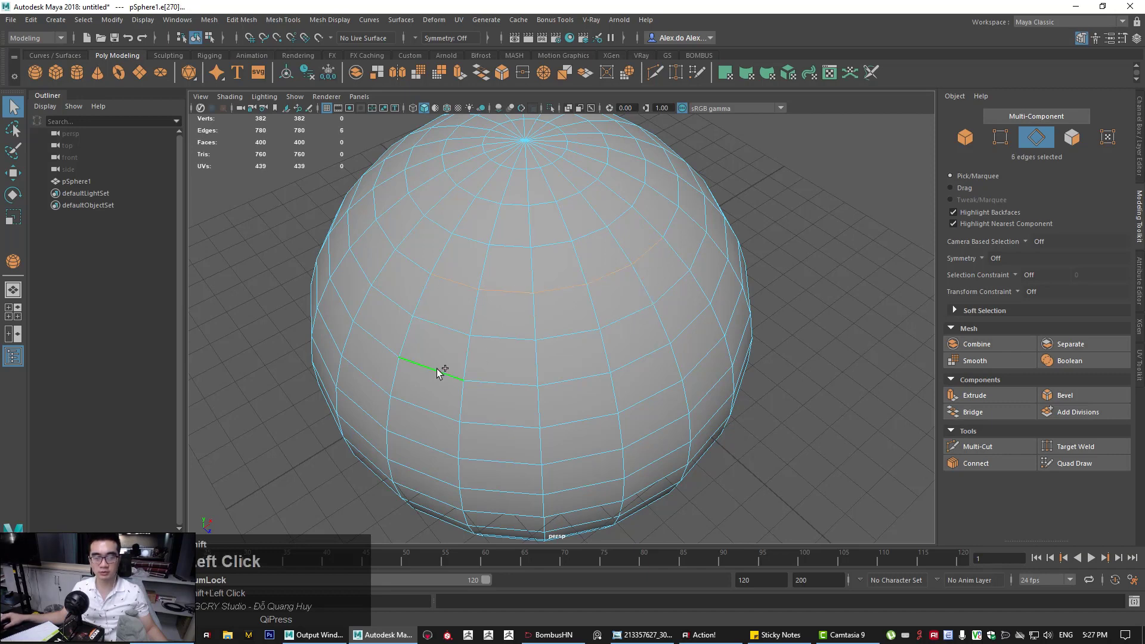
double_click(688, 329, "shift")
left_click_drag(614, 389, 519, 386, "alt")
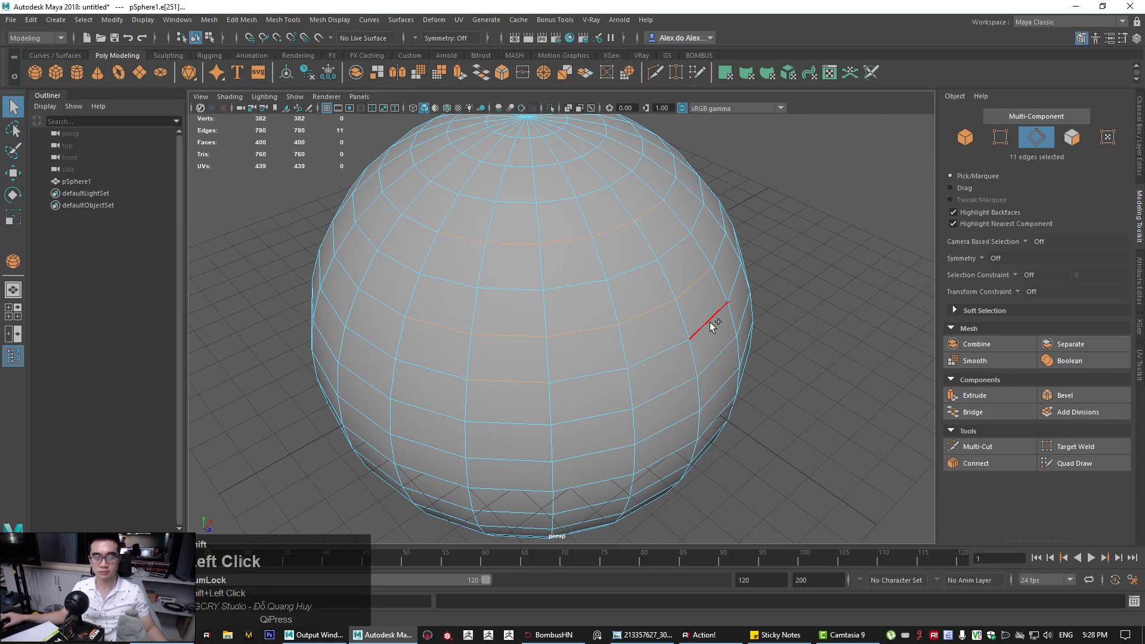
left_click(521, 445, "shift")
double_click(622, 448, "shift")
key("ctrl+z")
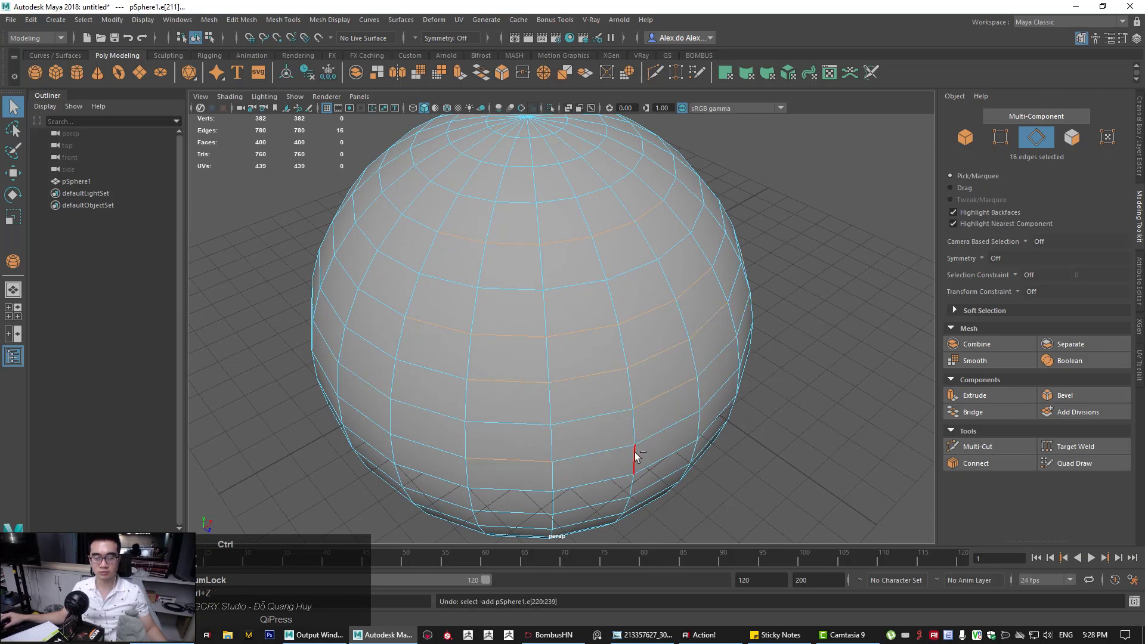
double_click(664, 430, "shift")
Clear the edge selection on the sphere
right_click_drag(721, 435, 564, 432, "alt")
left_click_drag(603, 436, 598, 411, "alt")
right_click_drag(598, 410, 615, 396, "alt")
left_click_drag(591, 346, 561, 382, "alt")
left_click(765, 277)
Select edge rings of parallel vertical edges in an upper row and then a middle row of the sphere
right_click_drag(620, 292, 659, 323, "alt")
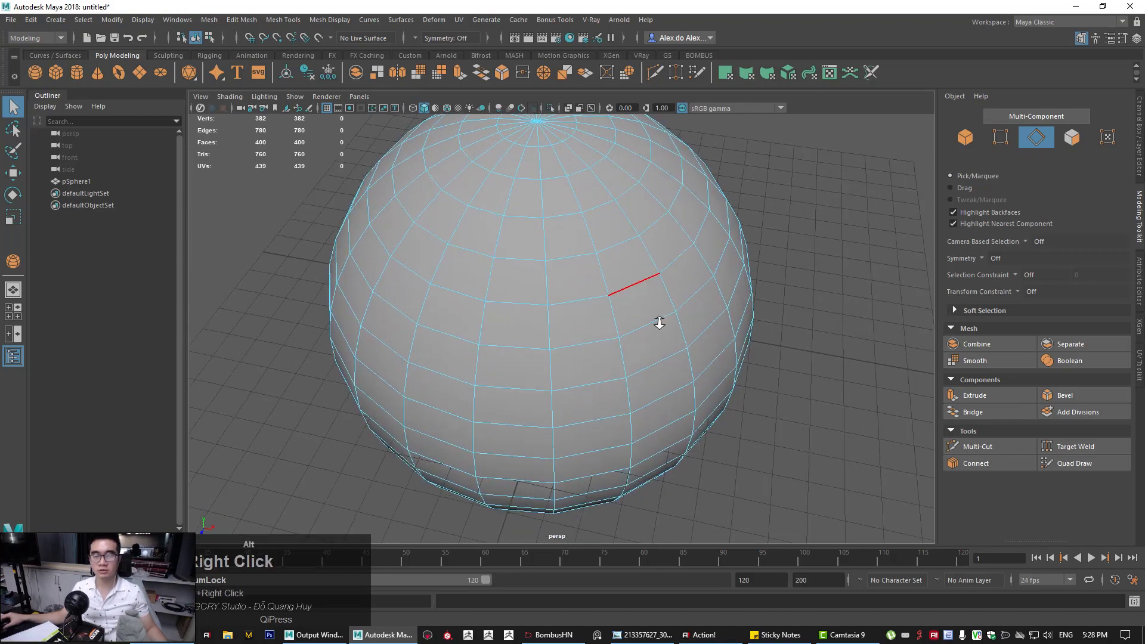
left_click_drag(659, 323, 1011, 214, "alt")
middle_click_drag(591, 279, 662, 349, "alt")
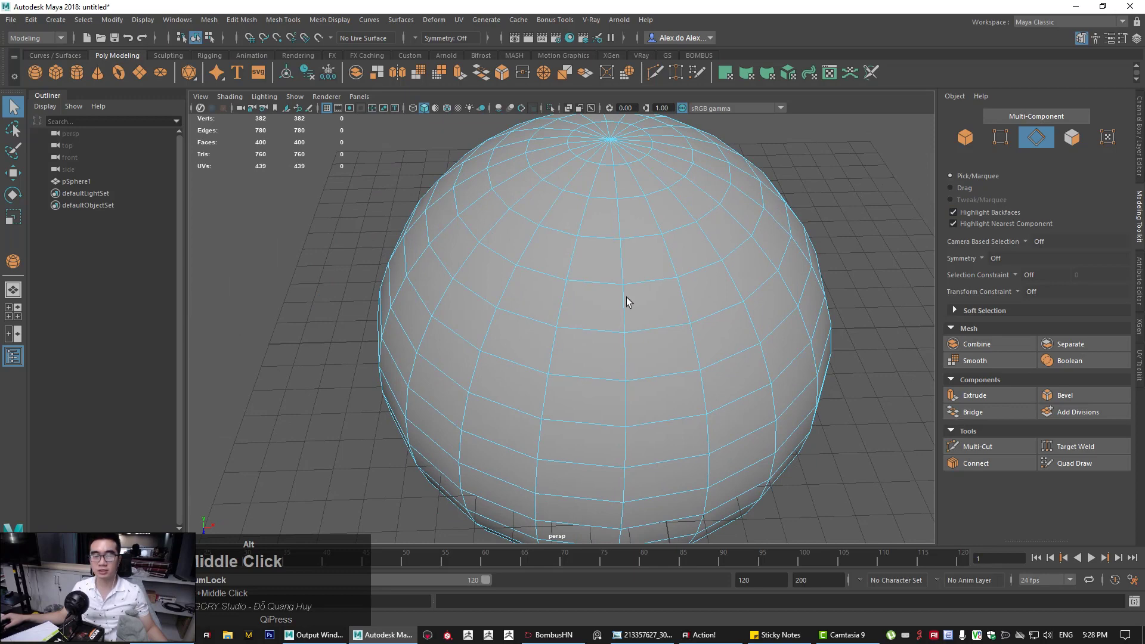
left_click(572, 264)
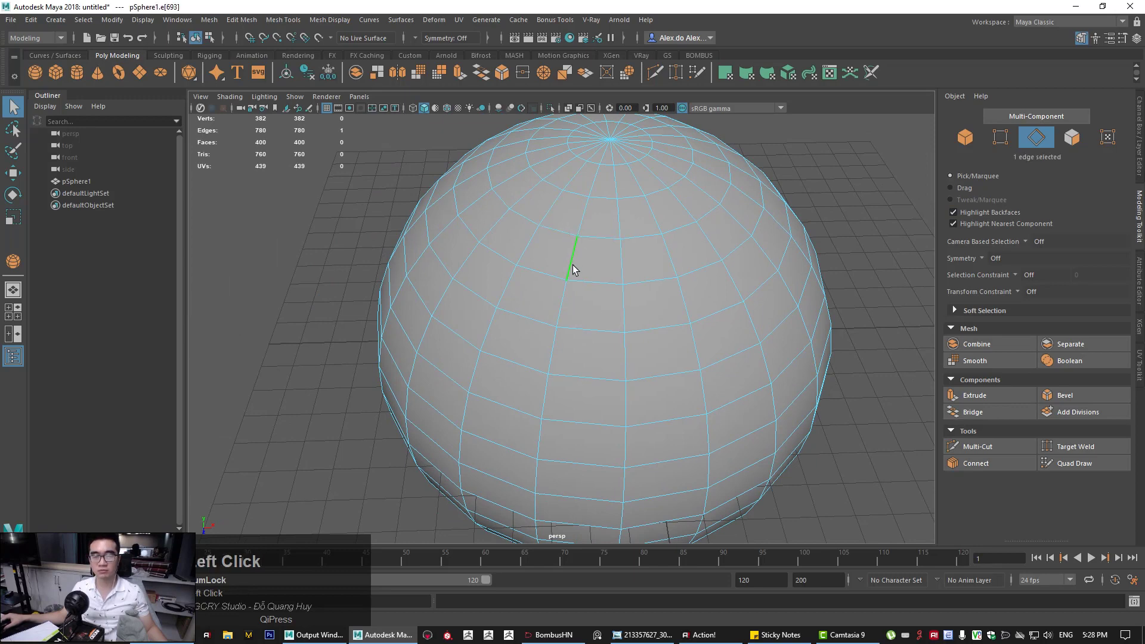
double_click(620, 261, "shift")
left_click(552, 354)
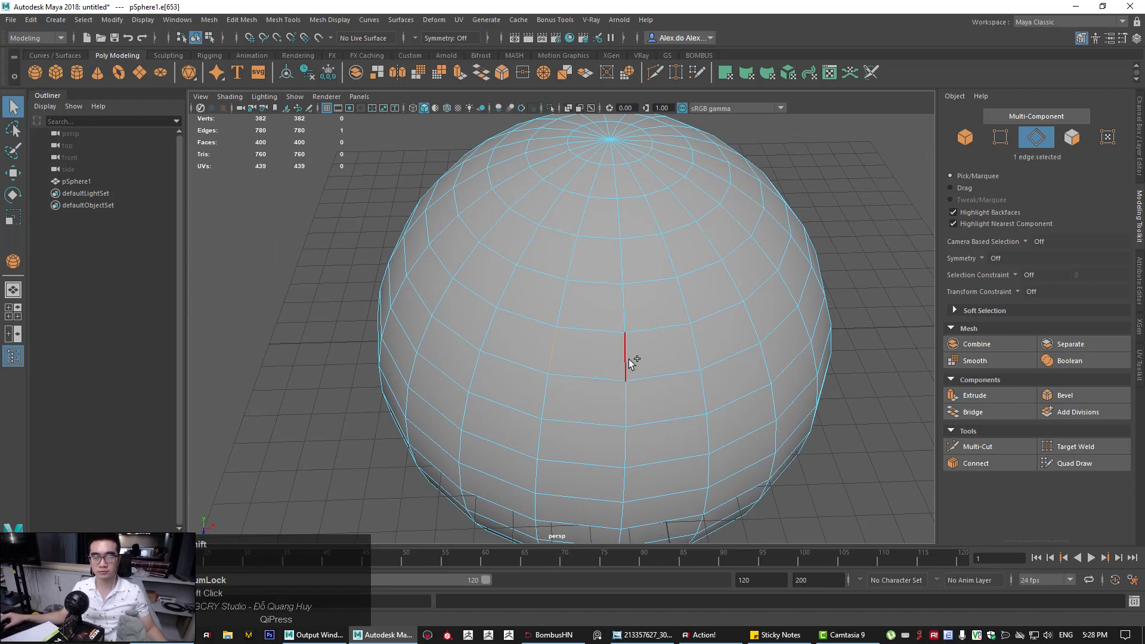
double_click(628, 359, "shift")
Select edge rings of parallel vertical edges in two lower rows of the sphere, one after the other
left_click_drag(589, 394, 607, 352, "alt")
left_click(606, 352)
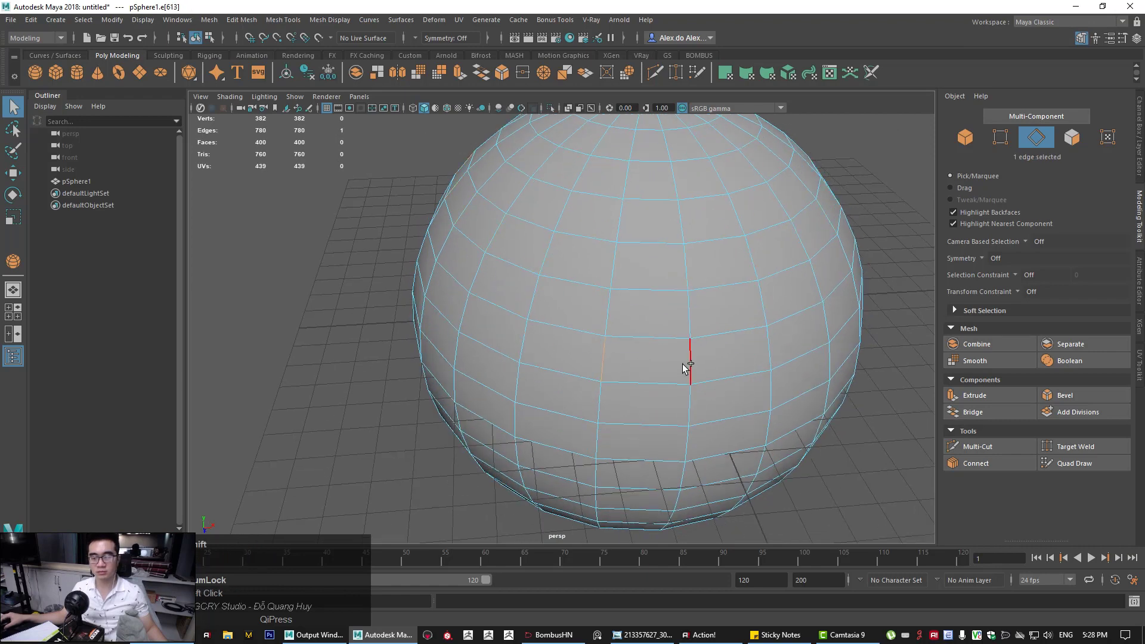
double_click(685, 366, "shift")
left_click_drag(684, 379, 612, 365, "alt")
left_click(715, 342)
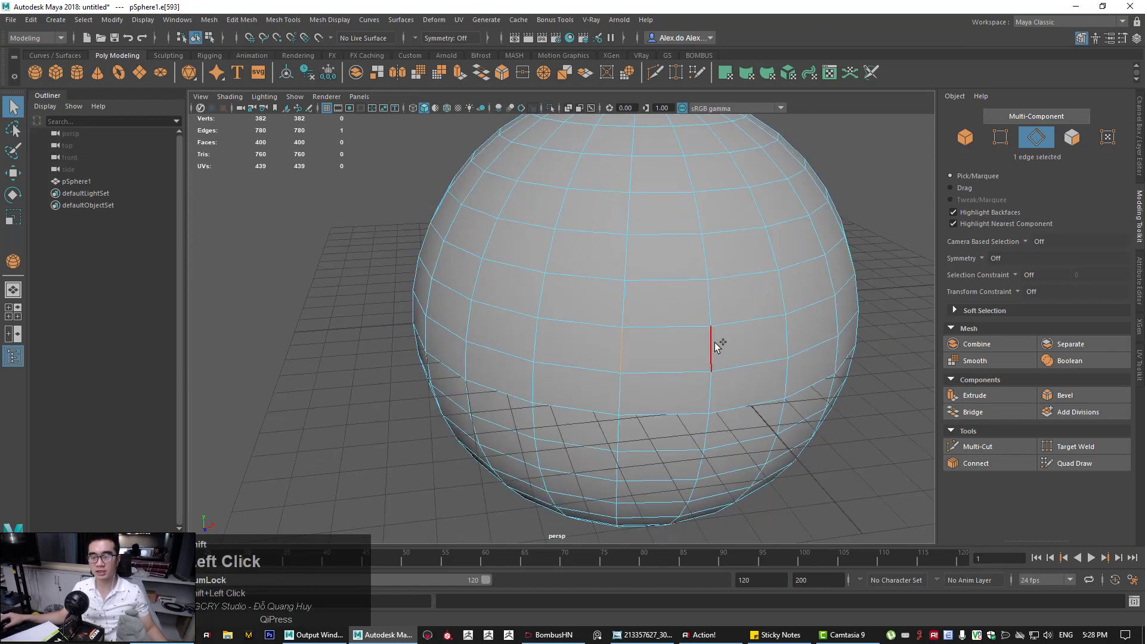
double_click(714, 342, "shift")
left_click_drag(723, 346, 633, 381, "alt")
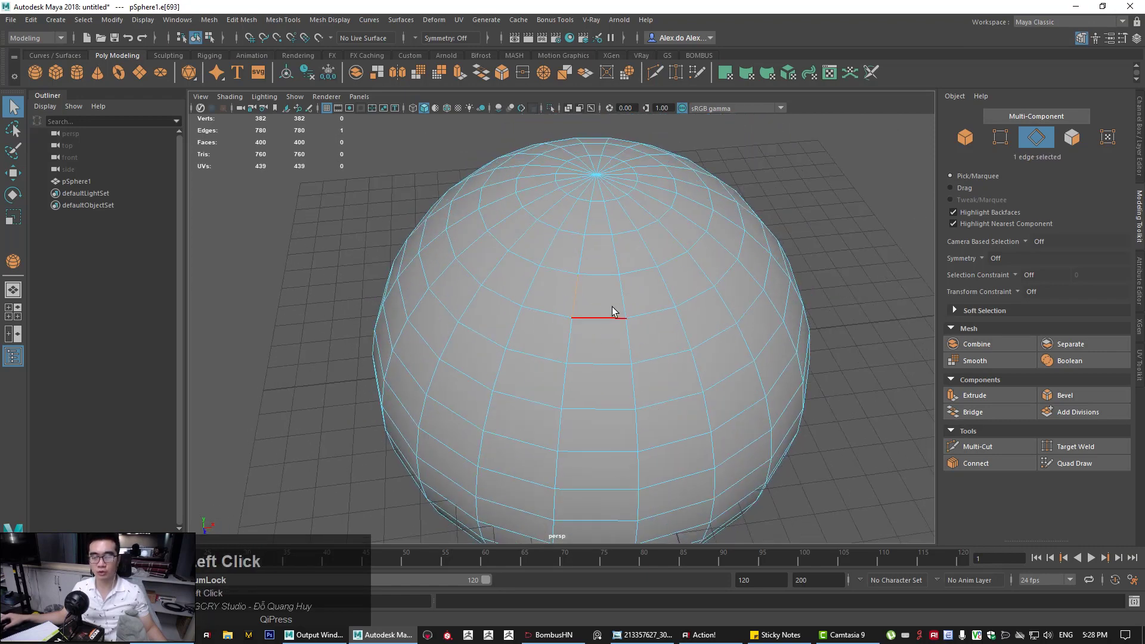
Select edge rings of parallel vertical edges in an upper, a middle and a lower row of the sphere, one after another
double_click(627, 291, "shift")
left_click_drag(655, 313, 574, 375, "alt")
left_click(567, 375)
double_click(646, 371, "shift")
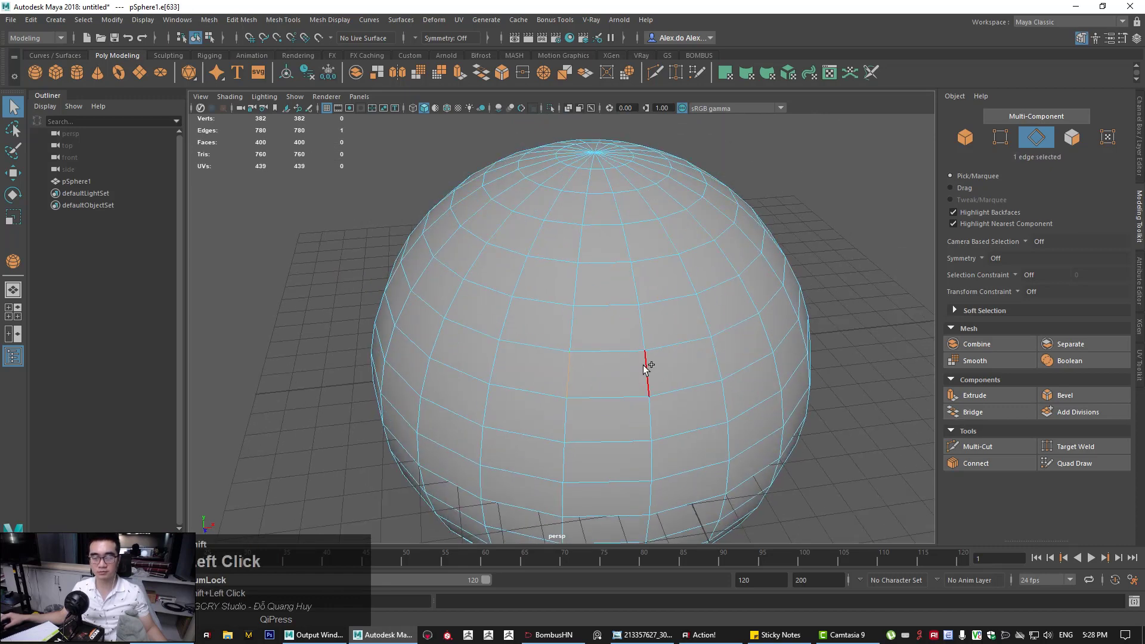
left_click(564, 426)
double_click(638, 425, "shift")
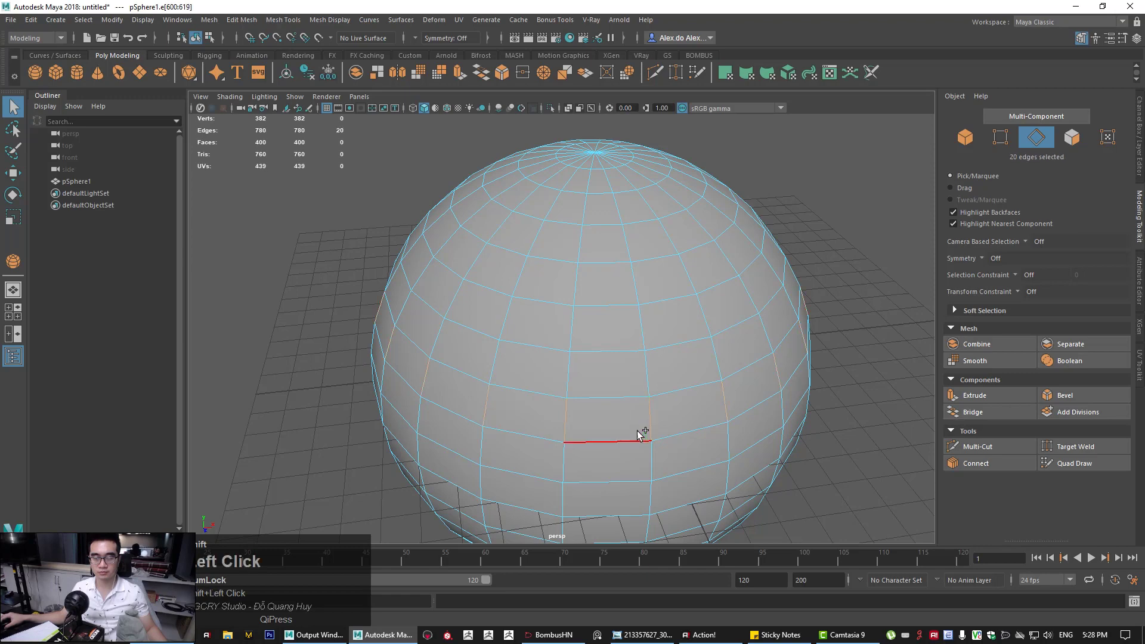
Select an edge ring of parallel horizontal edges along one column of the sphere, followed by a ring of vertical edges in a lower row
left_click(606, 398)
double_click(616, 352, "shift")
middle_click_drag(590, 429, 623, 398, "alt")
left_click_drag(623, 398, 608, 390, "alt")
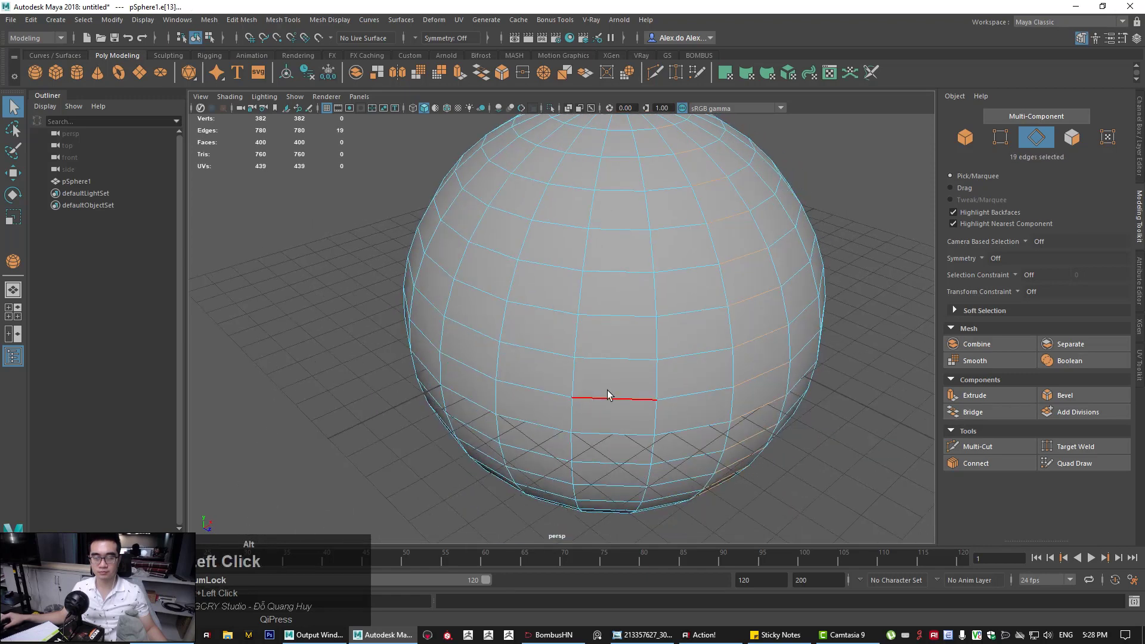
left_click(654, 376)
double_click(573, 374, "shift")
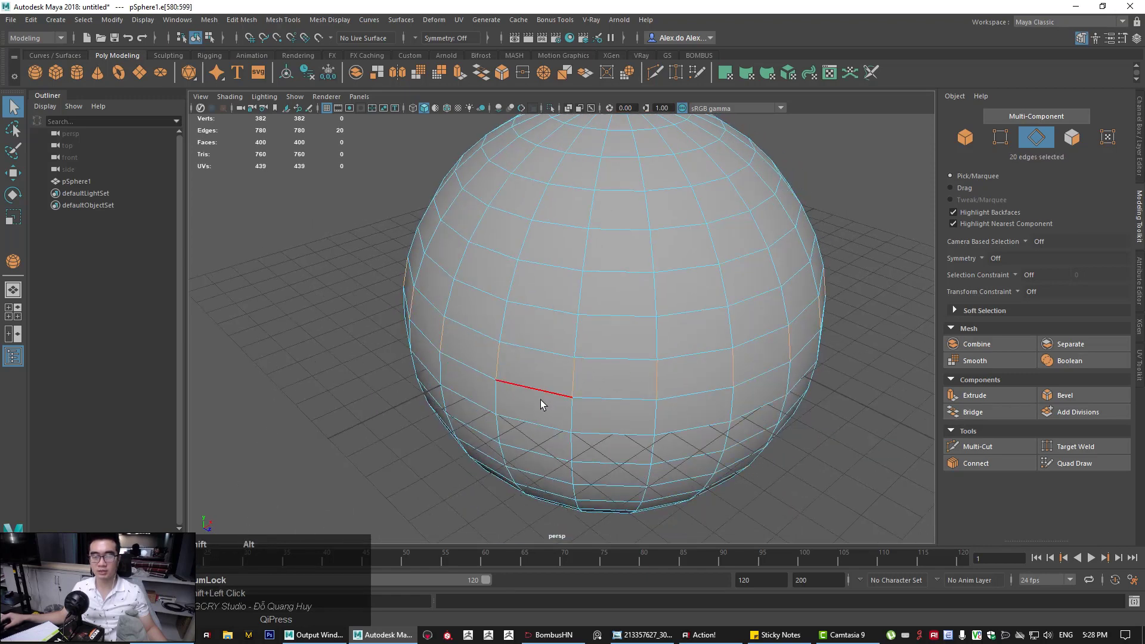
Select an edge ring of vertical edges around a middle row, followed by a ring of horizontal edges along one column
left_click_drag(540, 399, 565, 301, "alt")
left_click(497, 307)
double_click(494, 308, "shift")
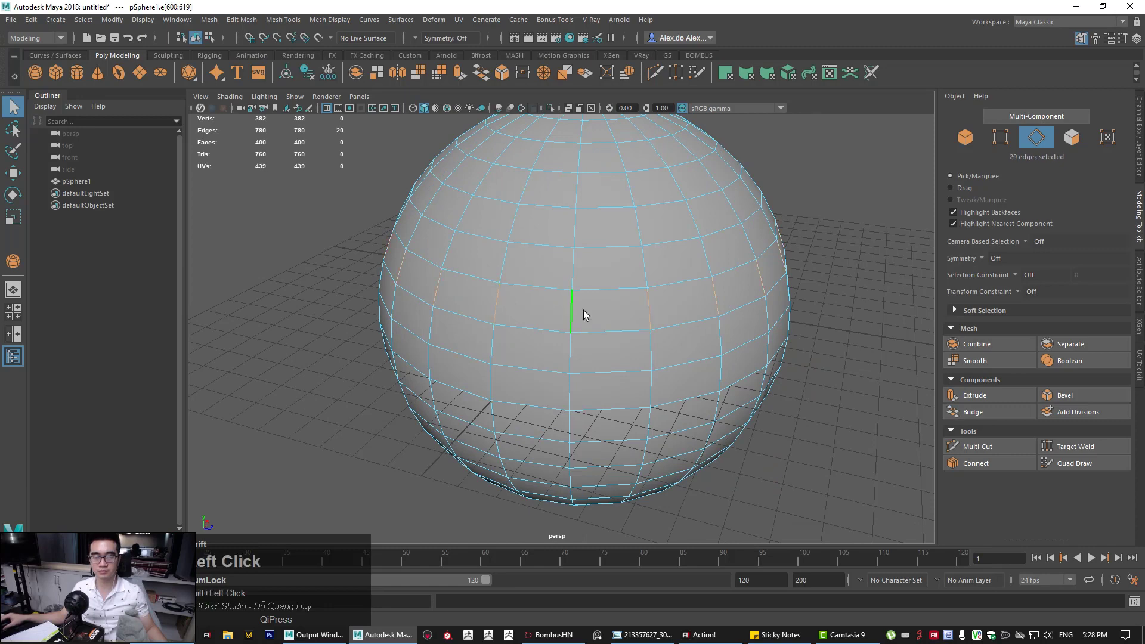
left_click(543, 287)
double_click(547, 246, "shift")
Clear the edge ring selection on the sphere
right_click_drag(694, 410, 632, 394, "alt")
left_click_drag(596, 376, 577, 403, "alt")
right_click_drag(572, 354, 601, 347, "alt")
left_click(840, 253)
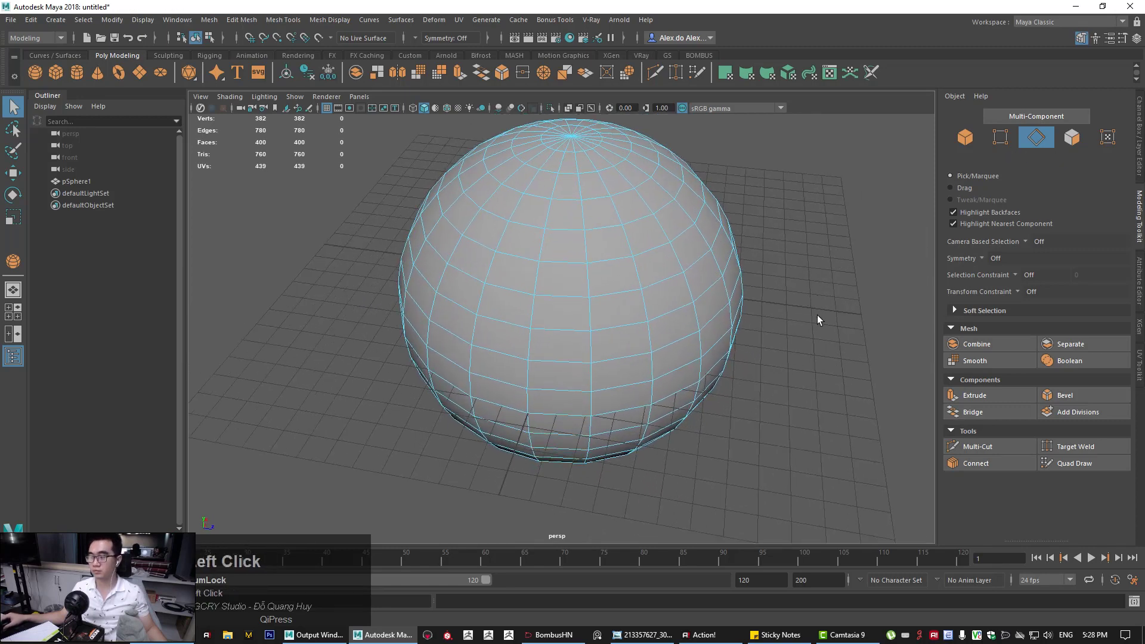
Select the full edge ring of parallel horizontal edges down the front column of the sphere
left_click_drag(817, 315, 741, 335, "alt")
left_click(580, 275)
left_click(582, 255)
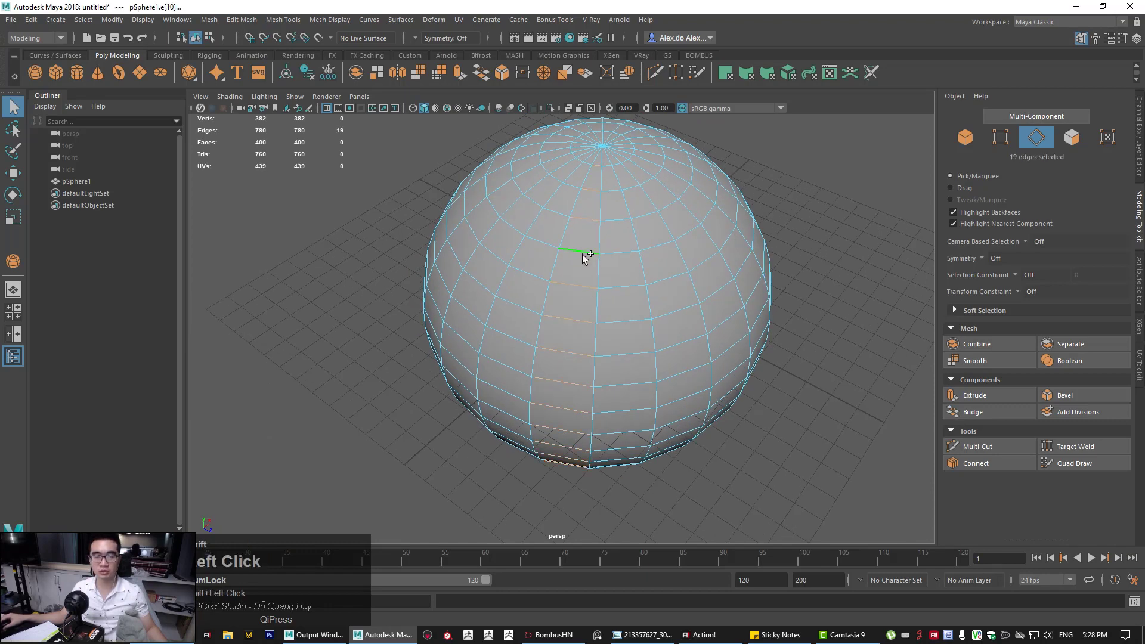
Select a partial edge ring of five vertical edges in one row, followed by a partial ring of six horizontal edges in one column
left_click(503, 282)
double_click(694, 286, "shift")
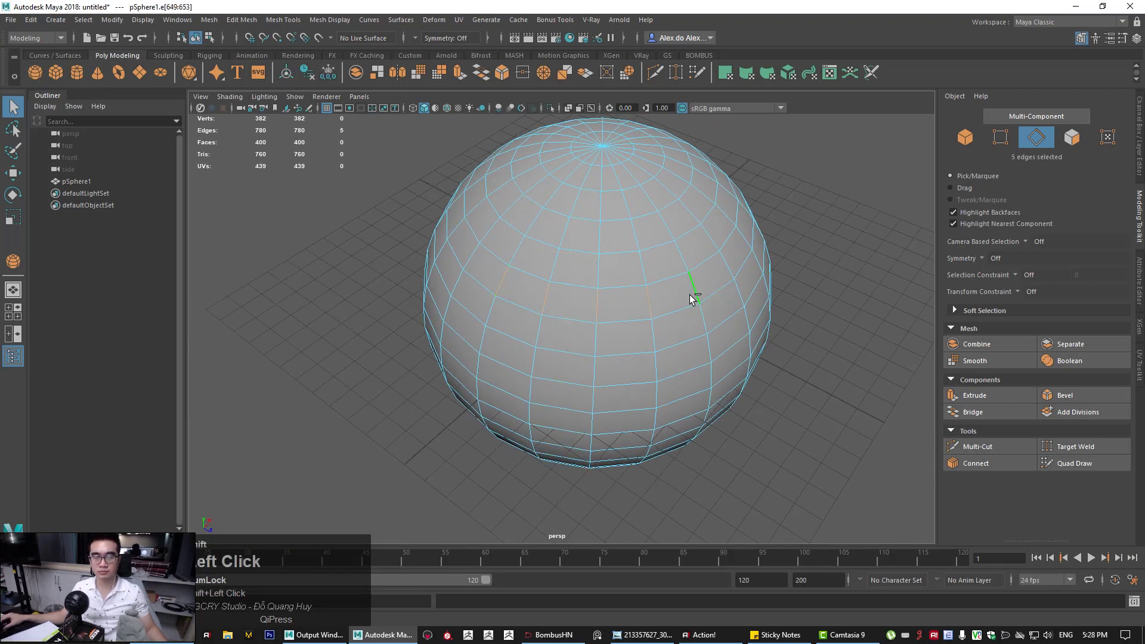
left_click_drag(691, 299, 672, 310, "alt")
left_click(580, 225)
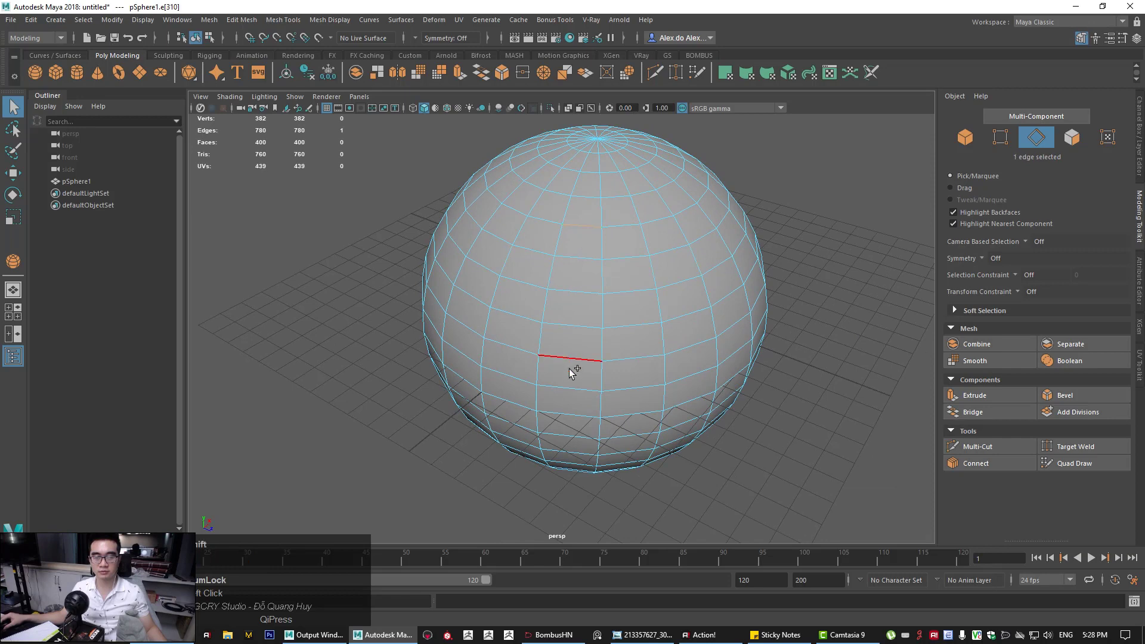
double_click(561, 386, "shift")
left_click_drag(631, 371, 584, 316, "alt+shift")
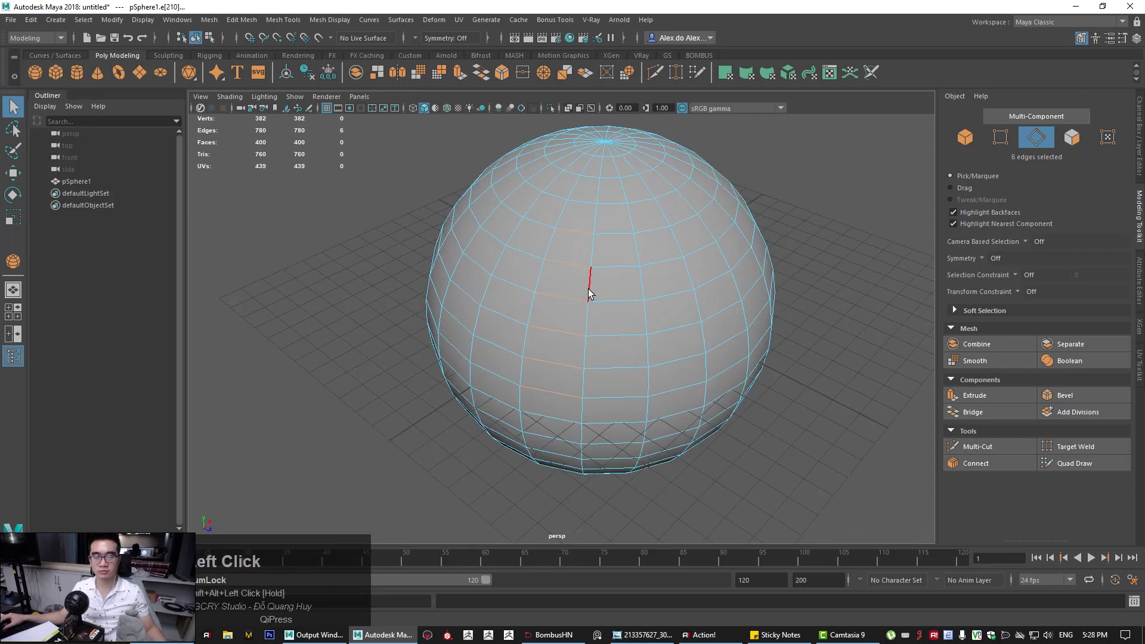
Select several full vertical edge loops together on the sphere, and clear the selection
double_click(644, 286)
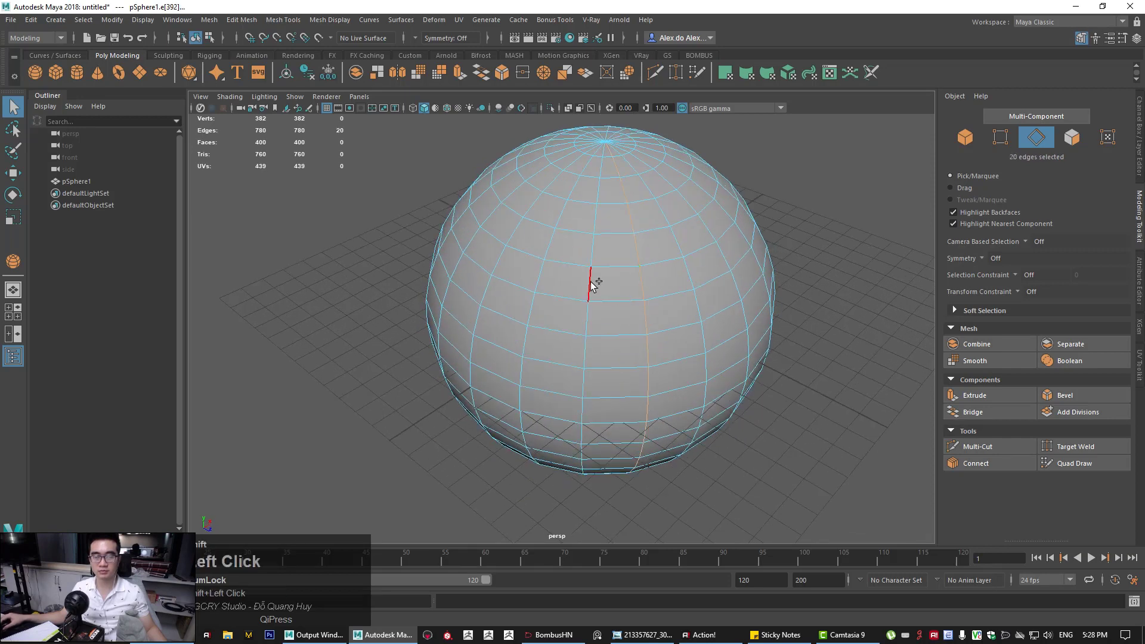
double_click(540, 277, "shift")
double_click(719, 258, "shift")
left_click_drag(758, 292, 731, 299, "alt")
left_click(799, 396)
Select five neighbouring full vertical edge loops on the sphere by adding each one to the selection
left_click_drag(734, 341, 721, 345, "alt")
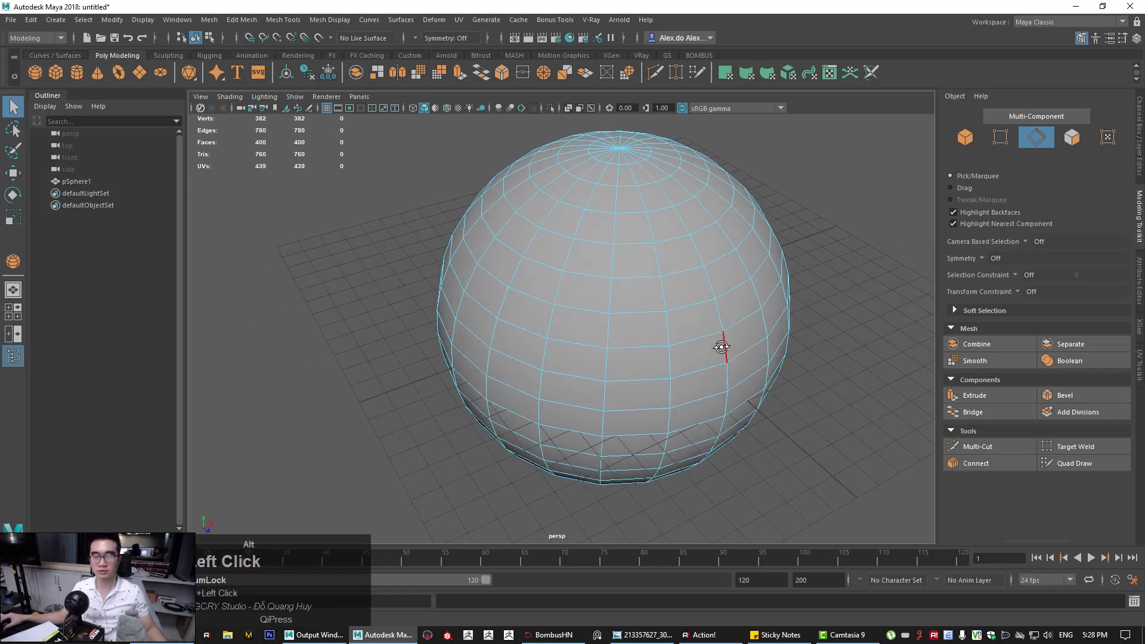
double_click(614, 298)
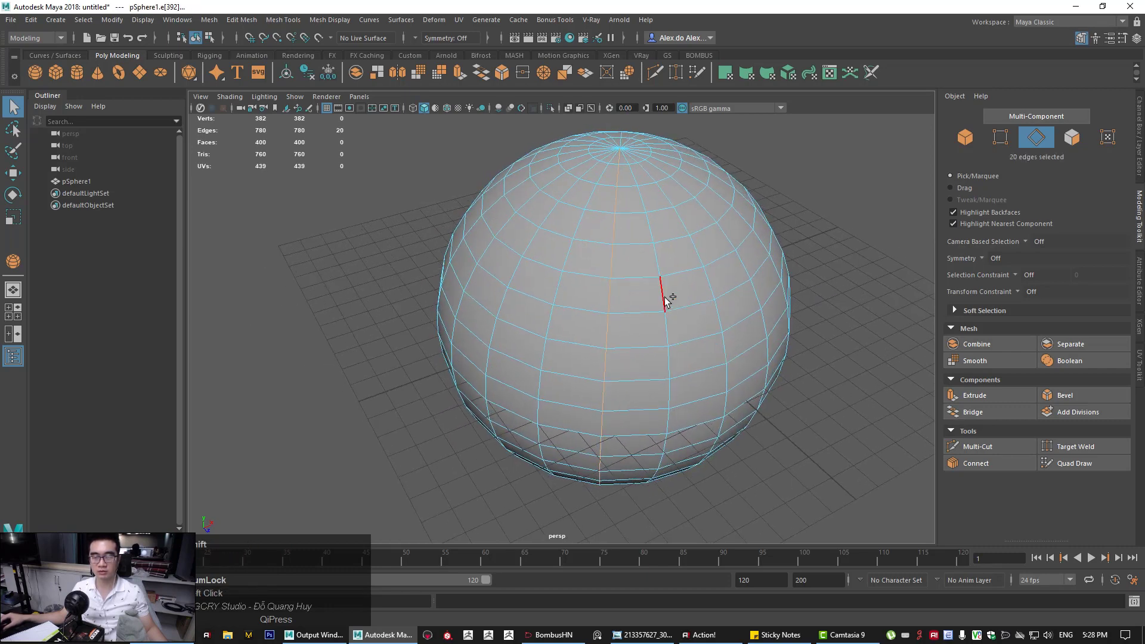
double_click(724, 292, "shift")
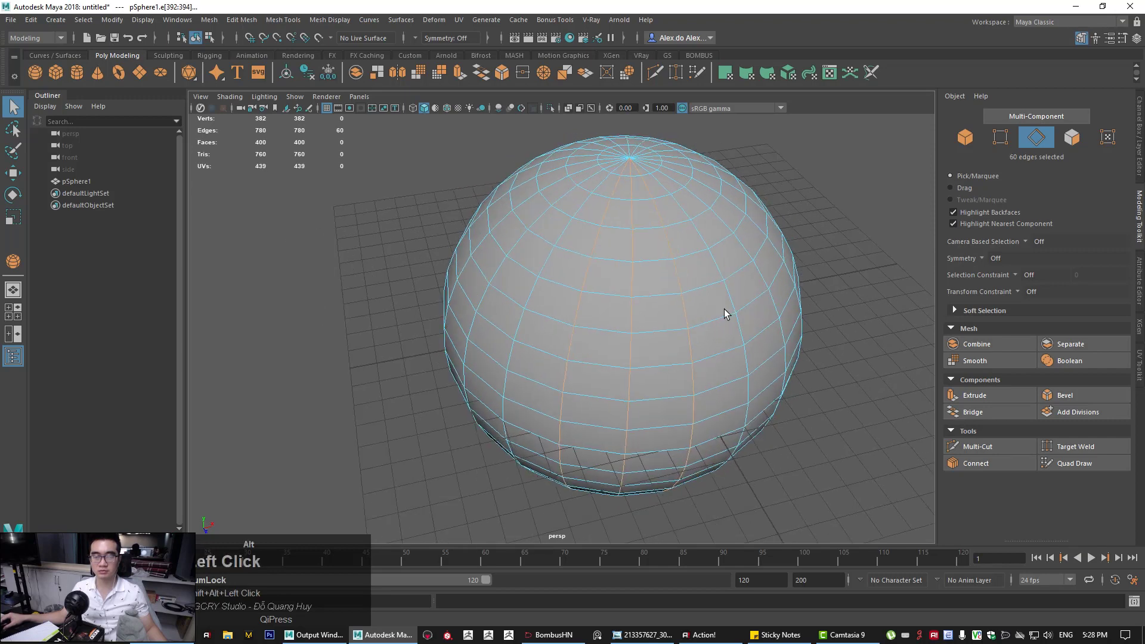
left_click_drag(734, 302, 733, 322, "alt")
double_click(765, 302, "shift")
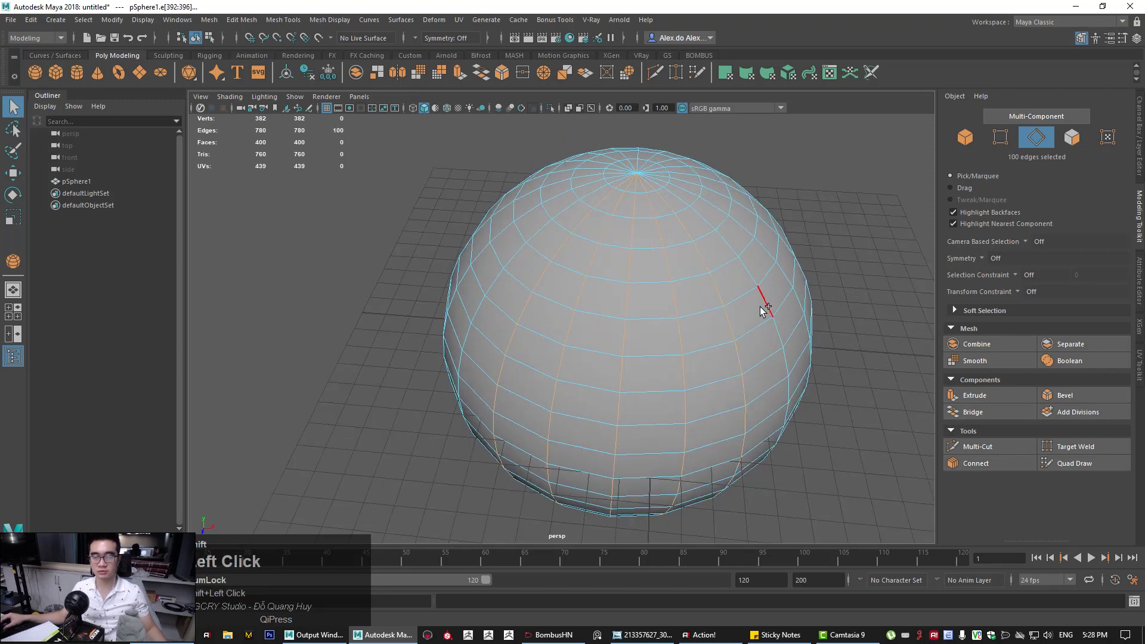
Select three adjacent full horizontal edge loops around the middle of the sphere as a new selection
double_click(715, 344)
double_click(694, 305, "shift")
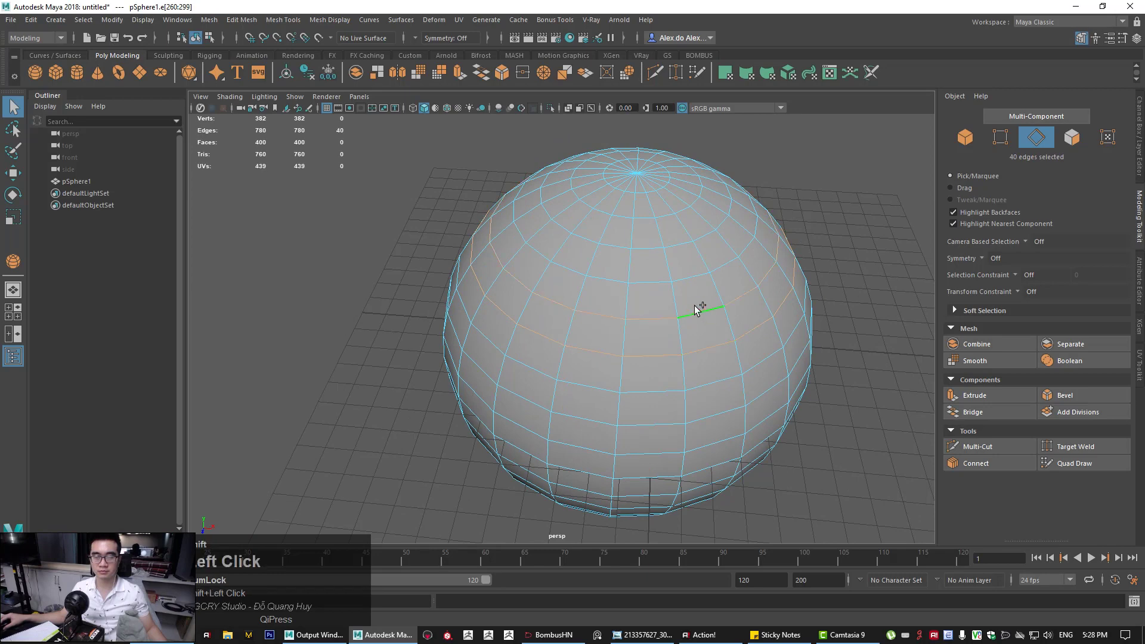
double_click(712, 386, "shift")
Select the edge ring of vertical edges around a middle row of the sphere
left_click_drag(695, 390, 680, 361, "alt+shift")
left_click(689, 339)
double_click(739, 327, "shift")
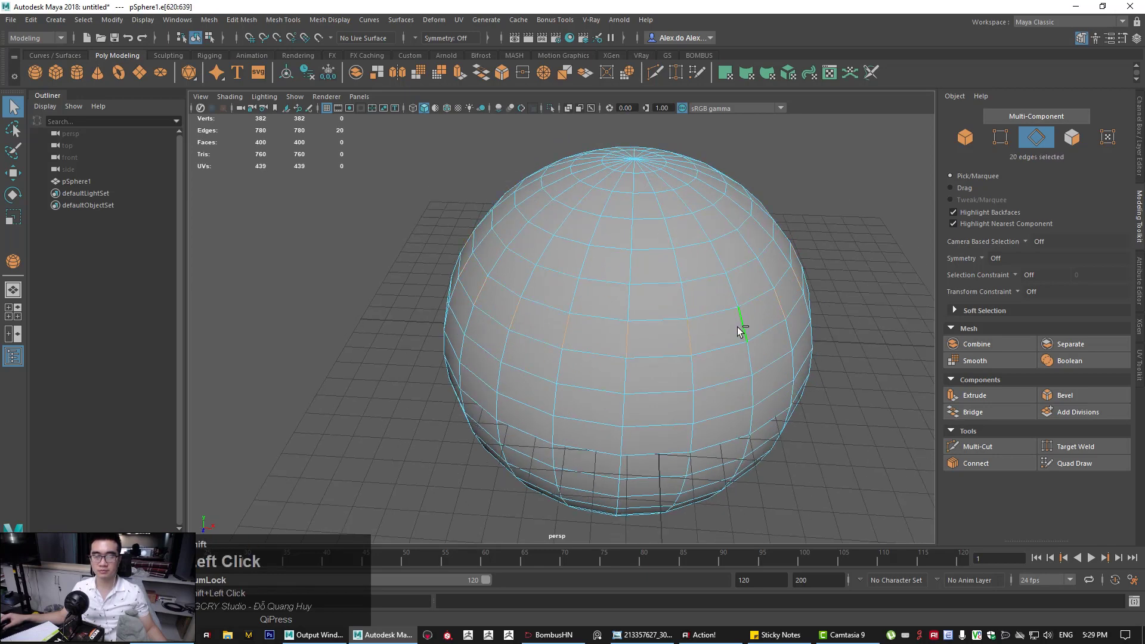
Add vertical edge loops and one horizontal edge loop to the ring selection, and clear the whole selection
double_click(680, 267, "shift")
right_click_drag(705, 375, 626, 380, "alt")
left_click_drag(626, 380, 651, 374, "alt")
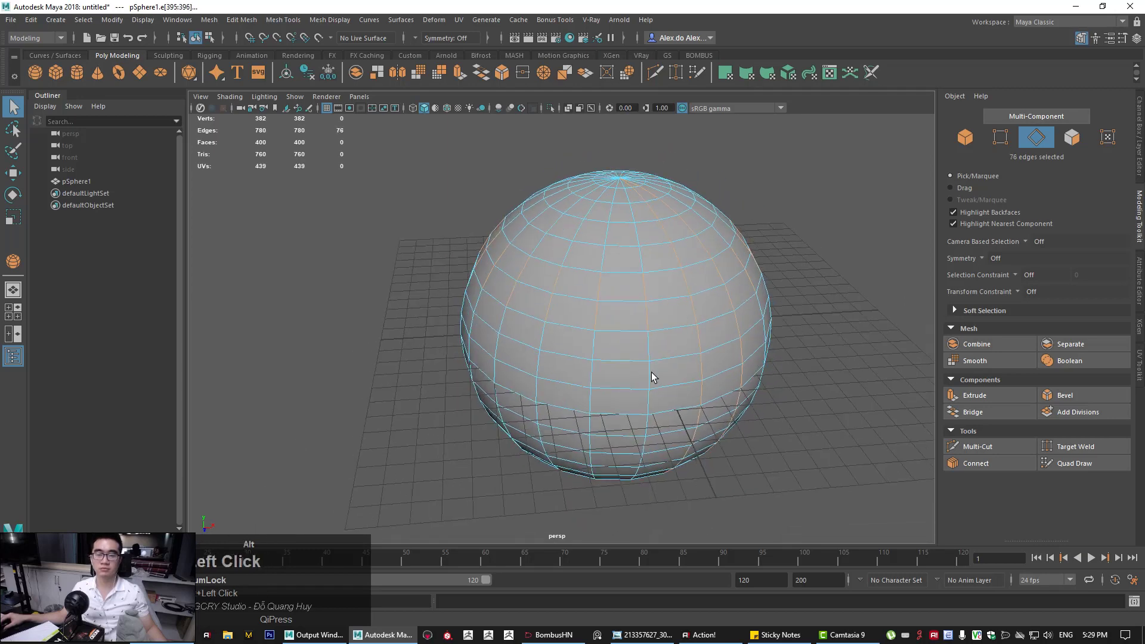
double_click(593, 350, "shift")
double_click(623, 361, "shift")
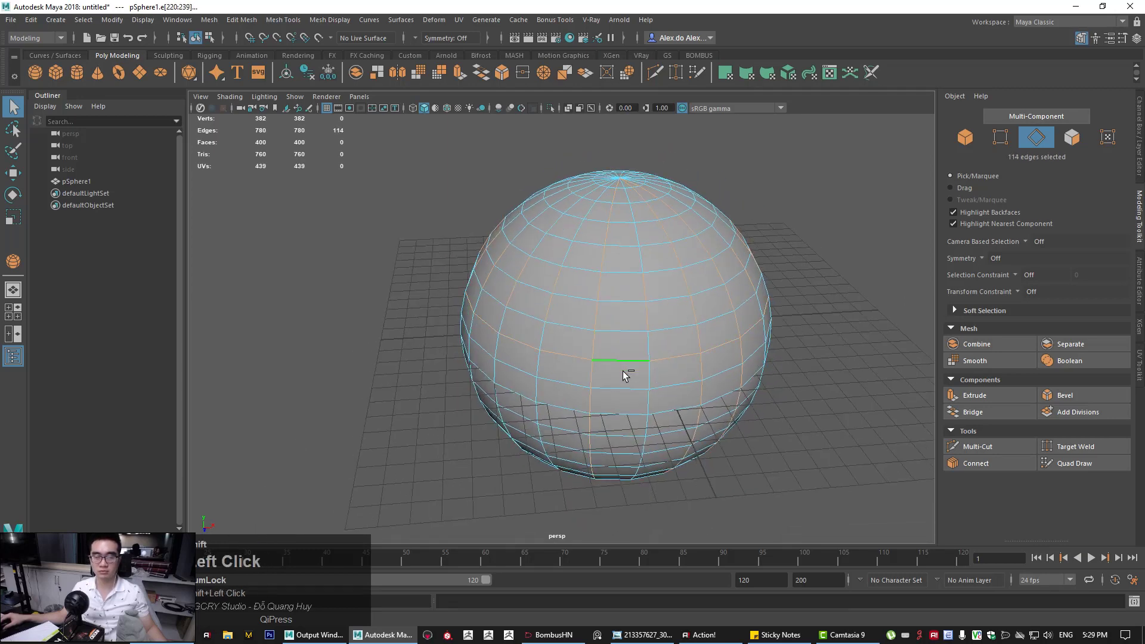
left_click(752, 387)
Remove two horizontal edge loops in the upper half of the sphere together with their vertices, leaving one loop between them
left_click_drag(724, 395, 742, 411, "alt")
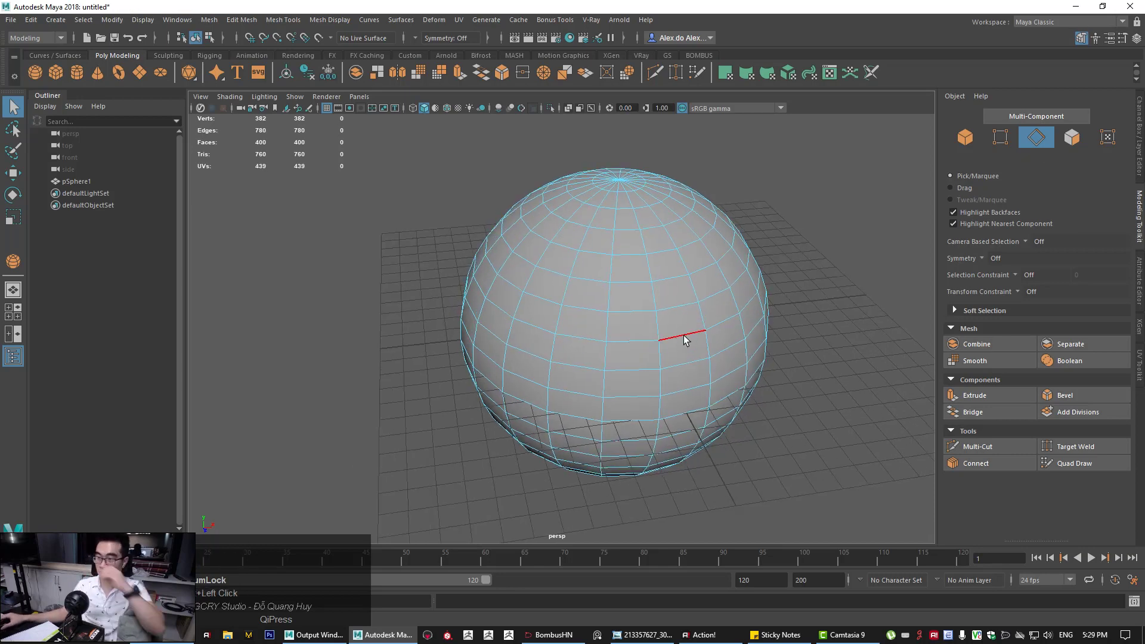
right_click_drag(499, 301, 624, 272, "alt")
middle_click_drag(623, 272, 604, 334, "alt")
right_click_drag(604, 334, 608, 340, "alt")
left_click_drag(609, 340, 601, 335, "alt")
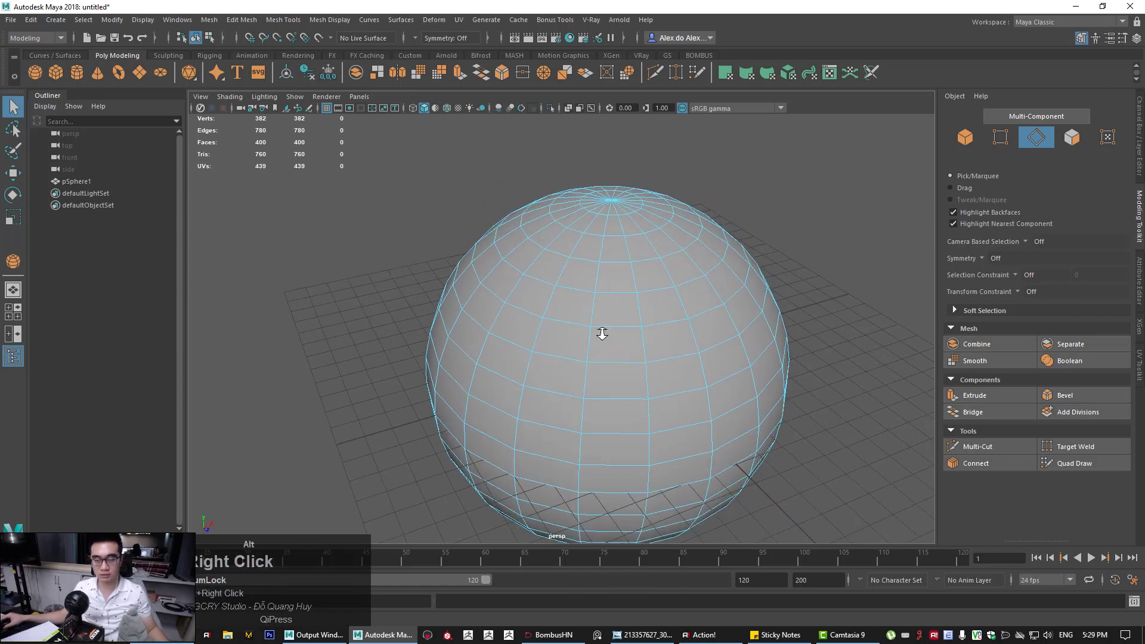
right_click_drag(601, 335, 627, 323, "alt")
double_click(626, 325)
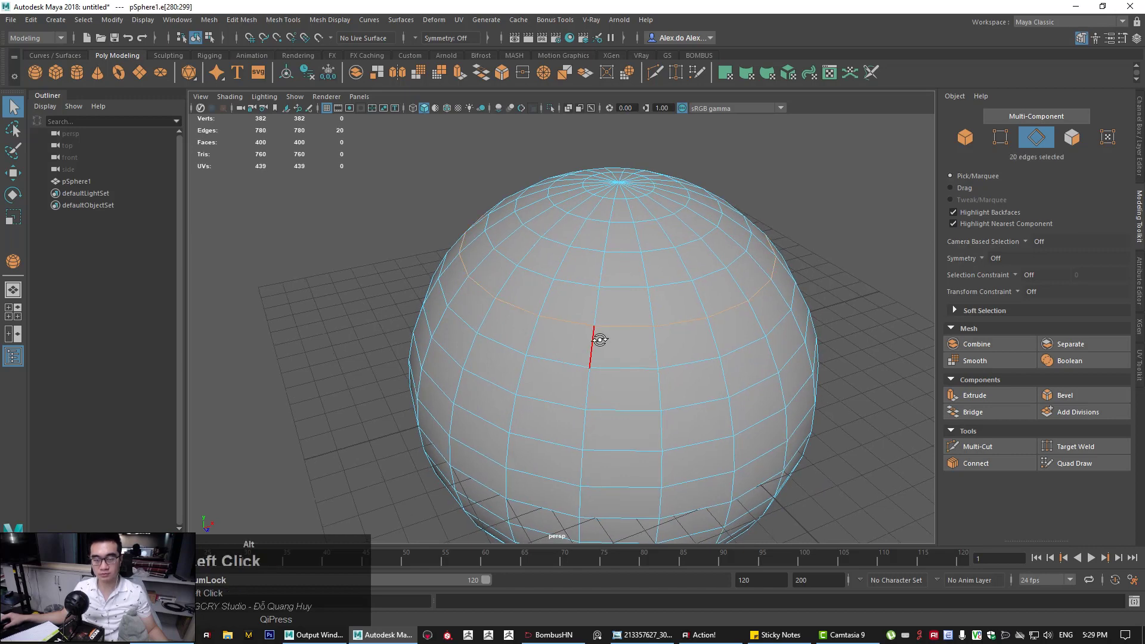
left_click_drag(591, 343, 591, 324, "alt")
right_click_drag(590, 325, 606, 301, "alt")
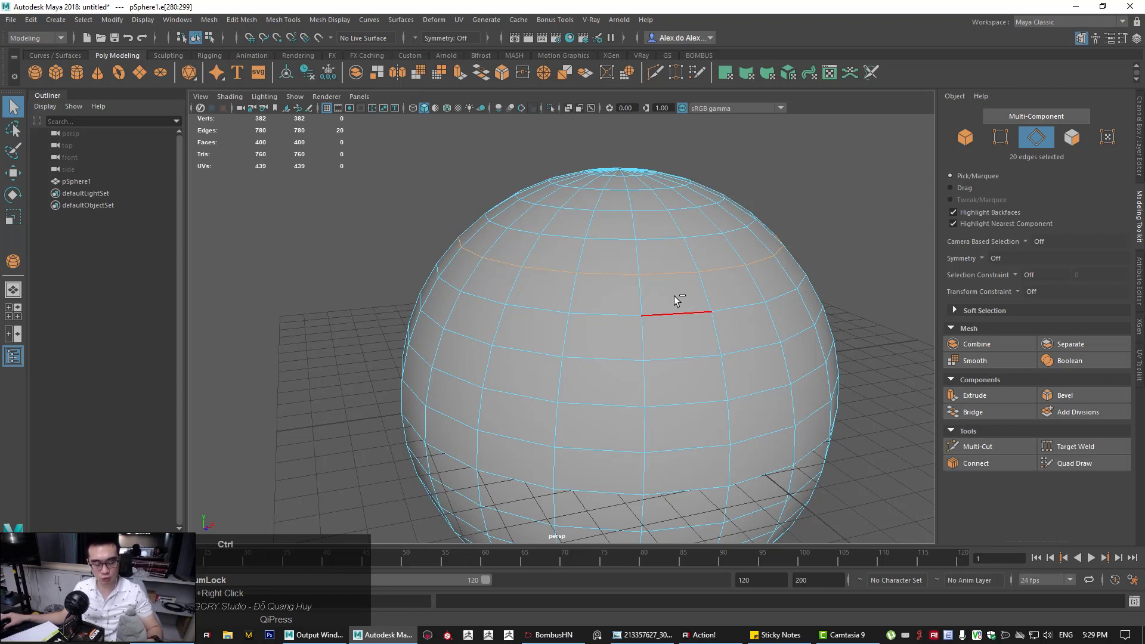
key("ctrl+BackSpace")
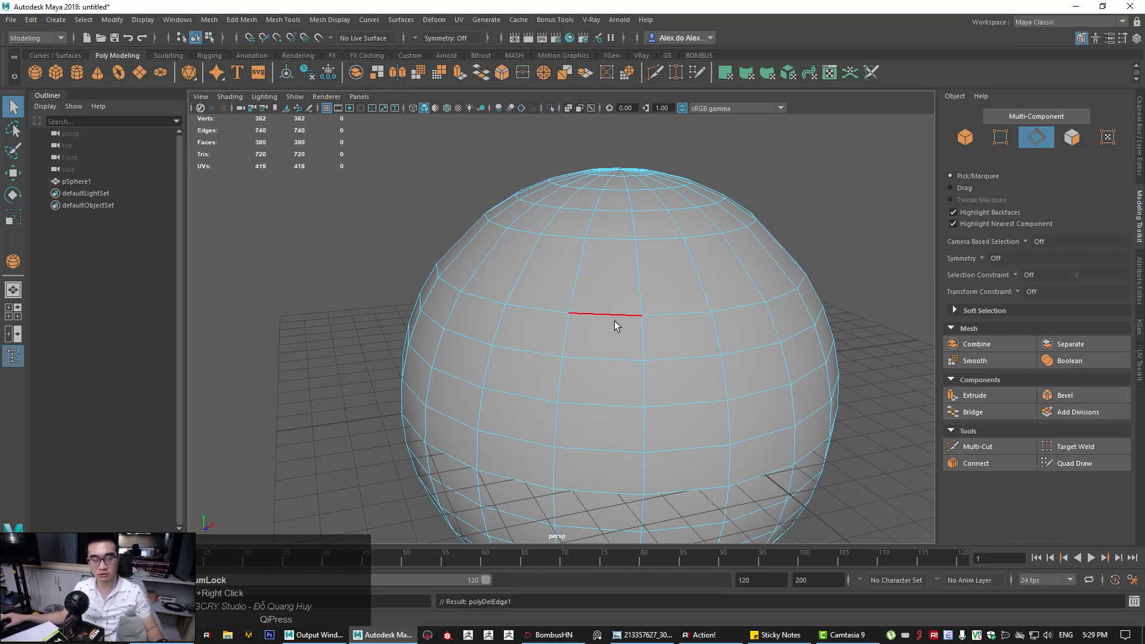
double_click(588, 351)
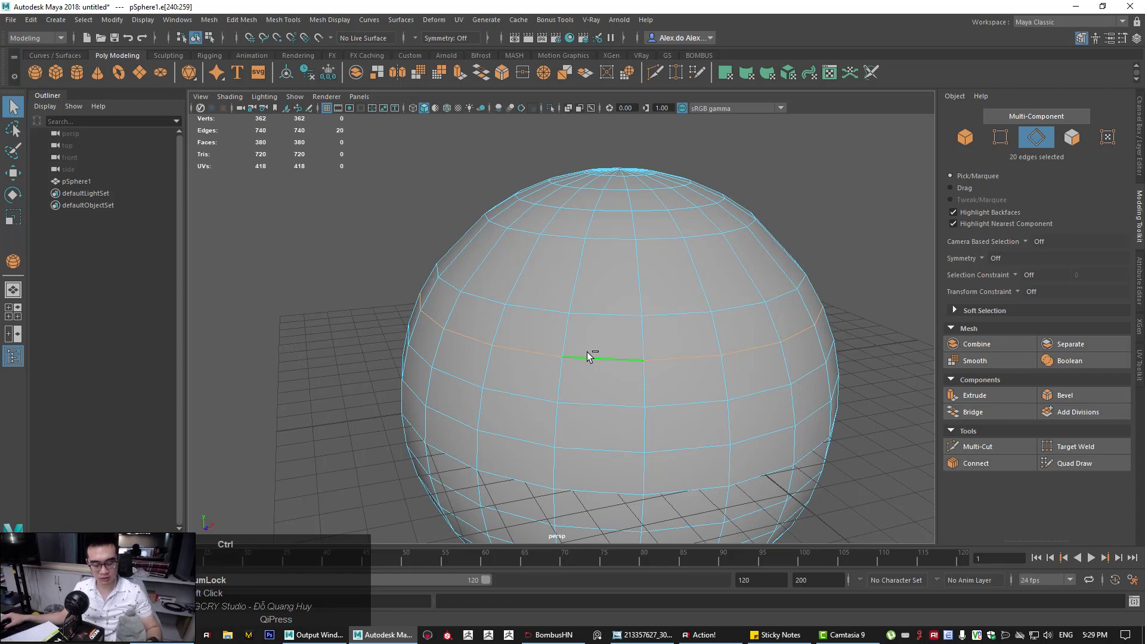
key("ctrl+BackSpace")
Delete only the edges of the horizontal loop just above the sphere's equator, keeping the loop's vertices
mouse_move(576, 378)
left_mouse_down("alt")
mouse_move(583, 396)
mouse_move(582, 383)
left_mouse_up("alt")
double_click(586, 329)
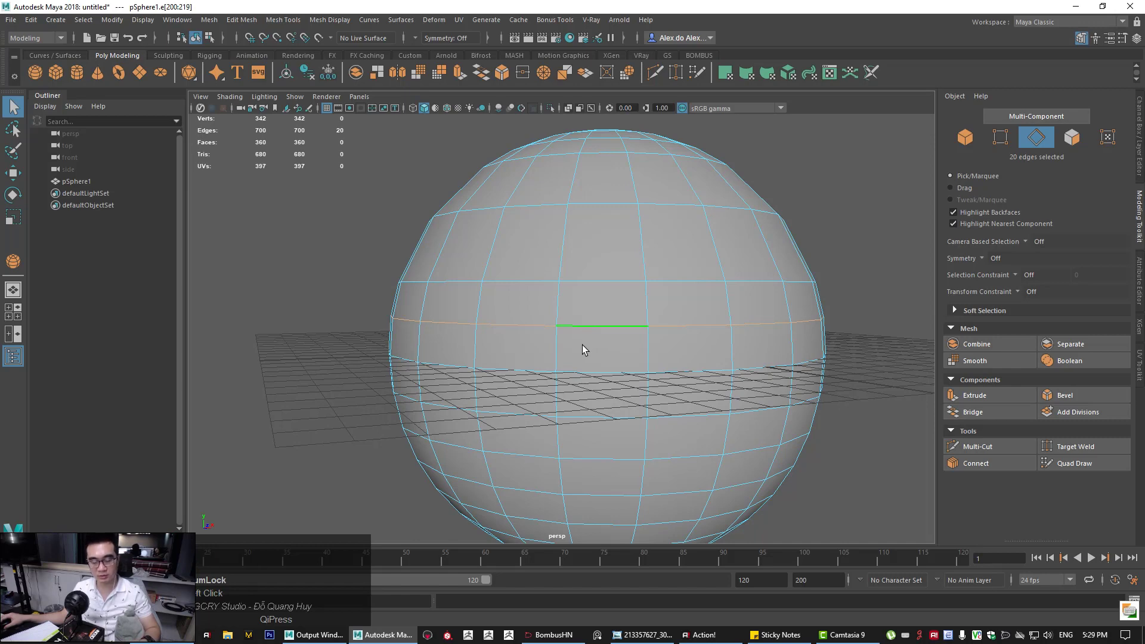
key("Delete")
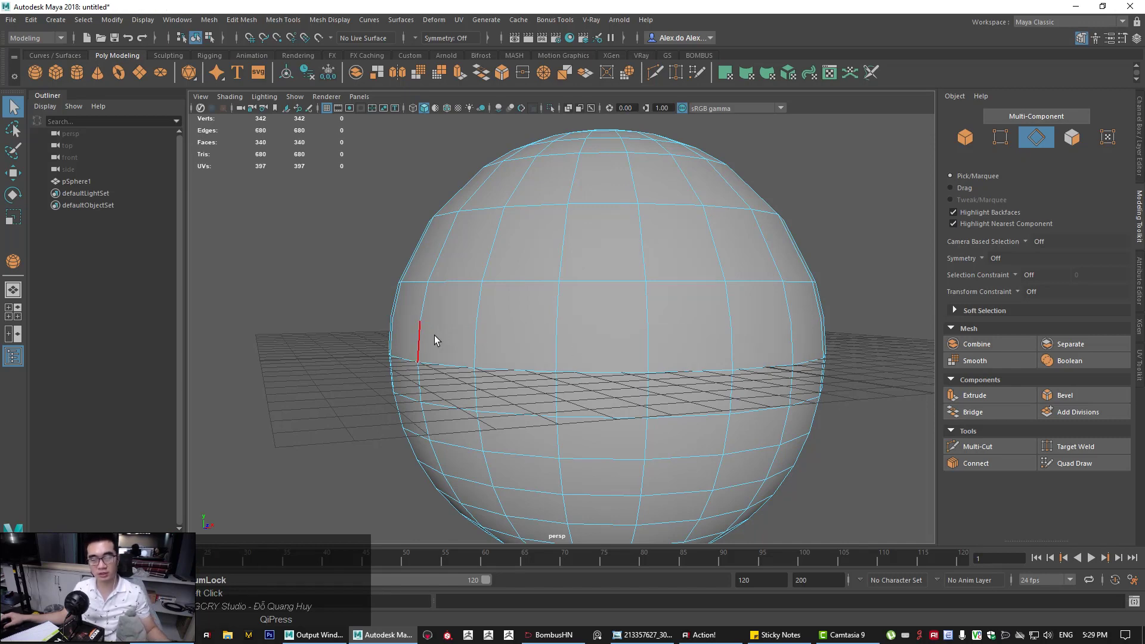
Check the leftover vertices just above the equator by selecting that row in vertex mode, and clear the selection
right_click_drag(407, 330, 331, 302, "alt")
left_click_drag(330, 303, 749, 371)
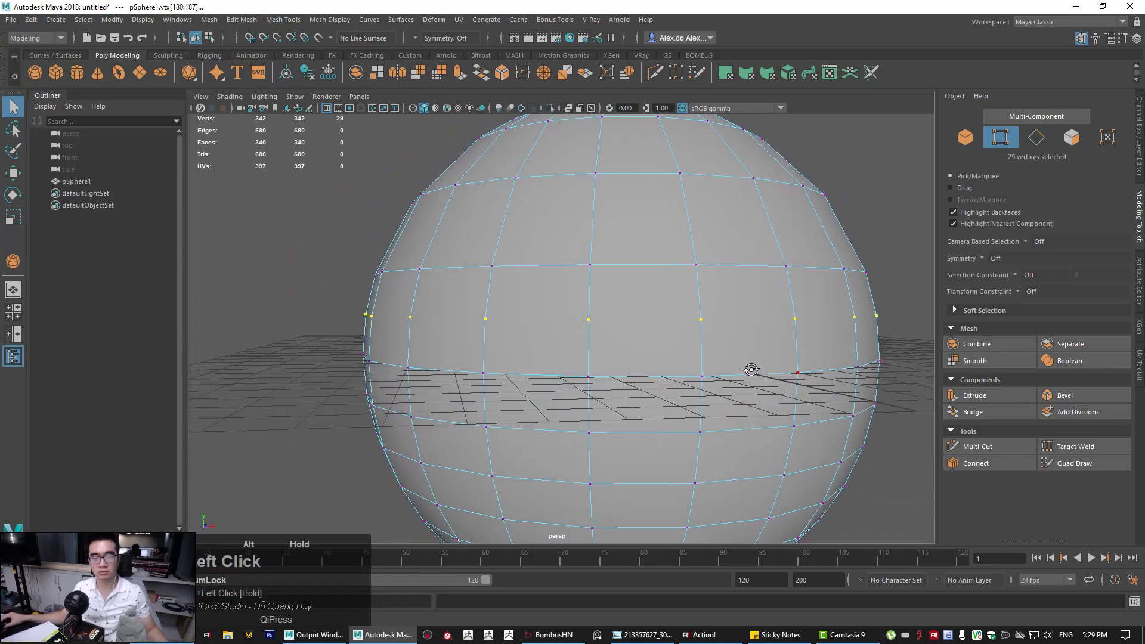
middle_click_drag(426, 330, 407, 324, "alt")
left_click(305, 291)
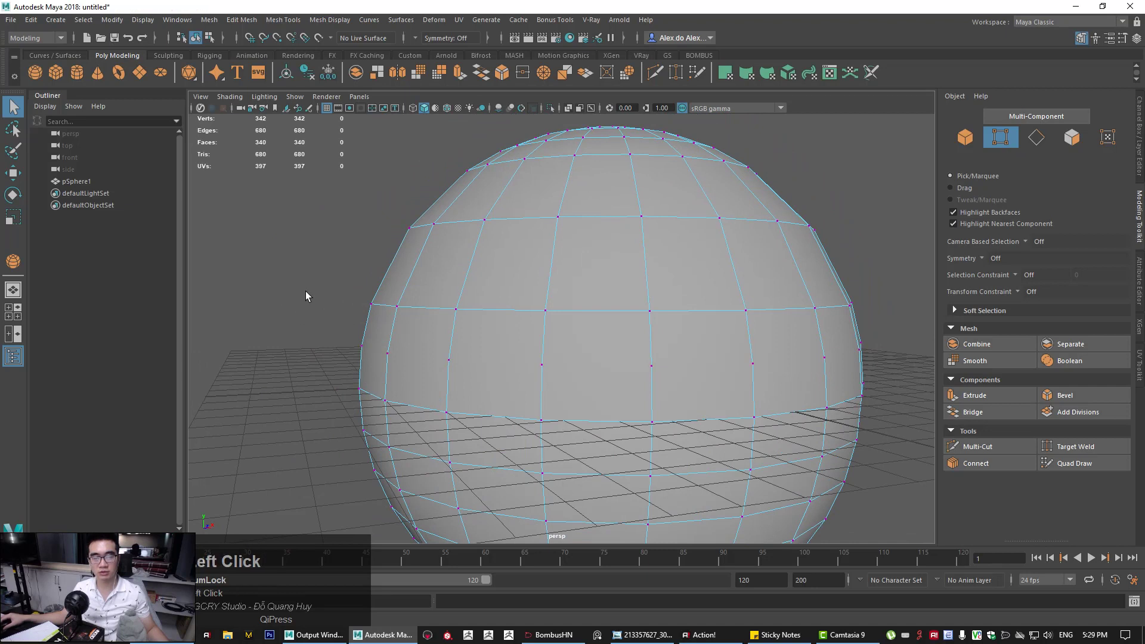
Circle the two edited rows with a red on-screen pen, label them "ctrl + backspace" and "delete", and close the annotation
key("ctrl+1")
mouse_move(401, 227)
left_mouse_down()
mouse_move(526, 229)
mouse_move(420, 246)
left_mouse_up()
mouse_move(498, 324)
left_mouse_down()
mouse_move(457, 410)
mouse_move(504, 324)
left_mouse_up()
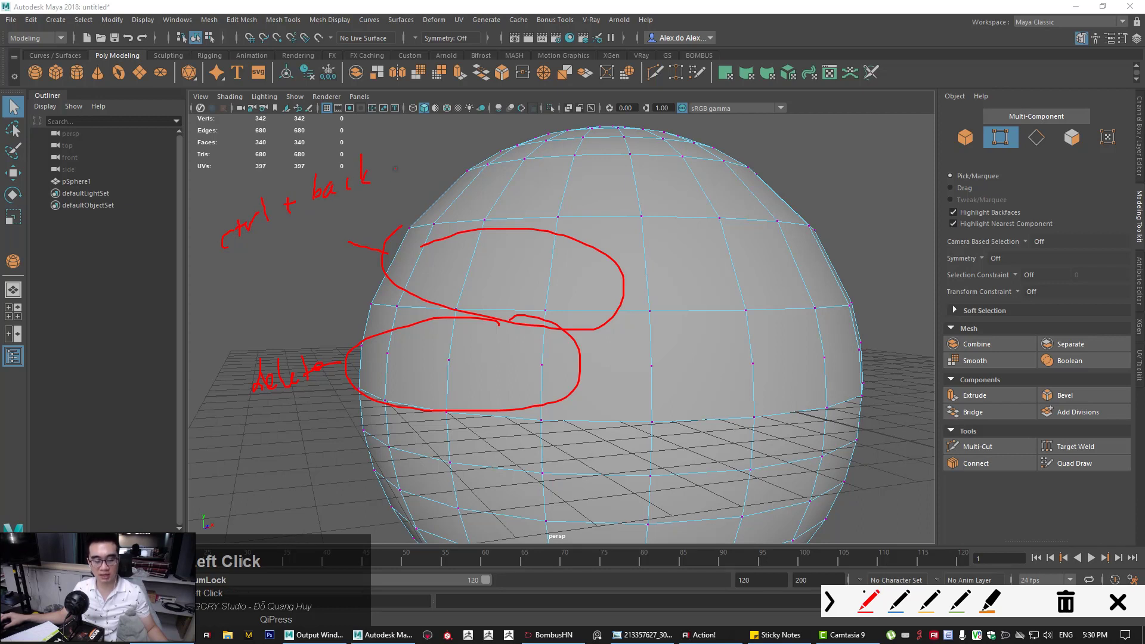
left_click_drag(382, 166, 378, 175)
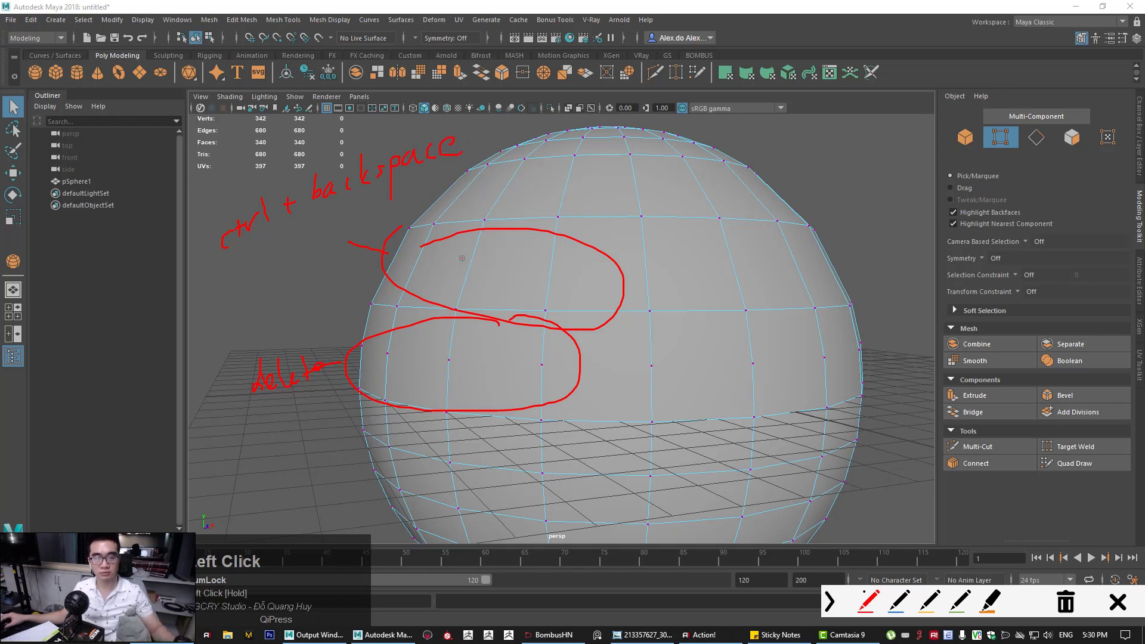
key("Escape")
Undo the last two edge-loop deletions and remove both horizontal loops again, this time each together with its vertices
left_click_drag(460, 271, 373, 317, "alt")
middle_click_drag(417, 351, 406, 294, "alt")
mouse_move(407, 294)
left_mouse_down("alt")
mouse_move(422, 287)
mouse_move(413, 296)
mouse_move(413, 273)
left_mouse_up("alt")
key("ctrl+z")
key("ctrl+z")
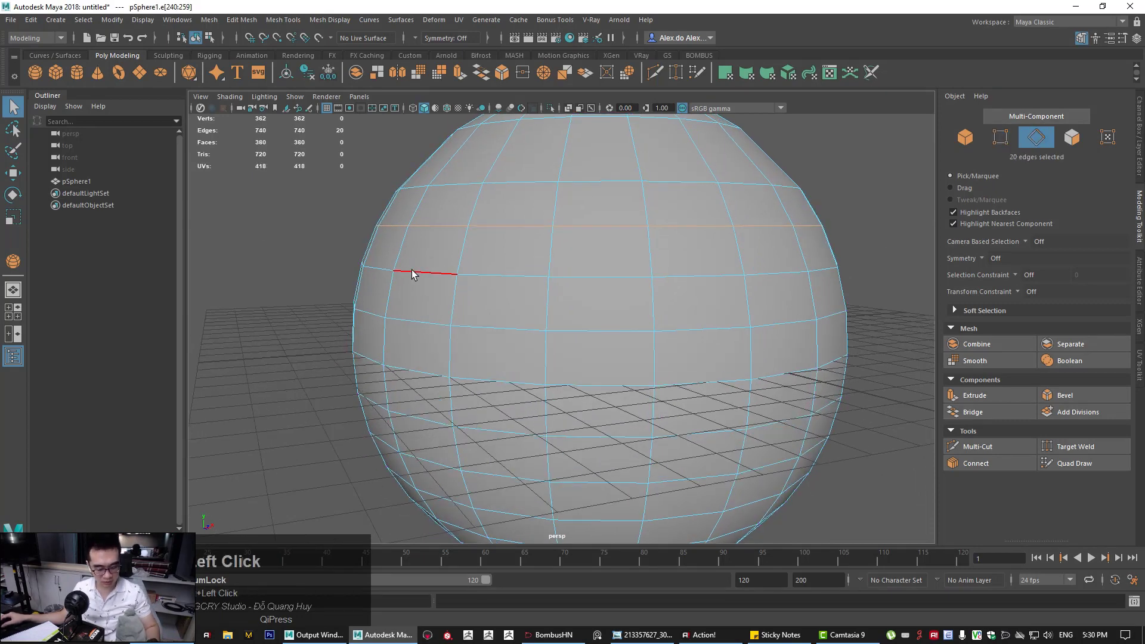
key("Delete")
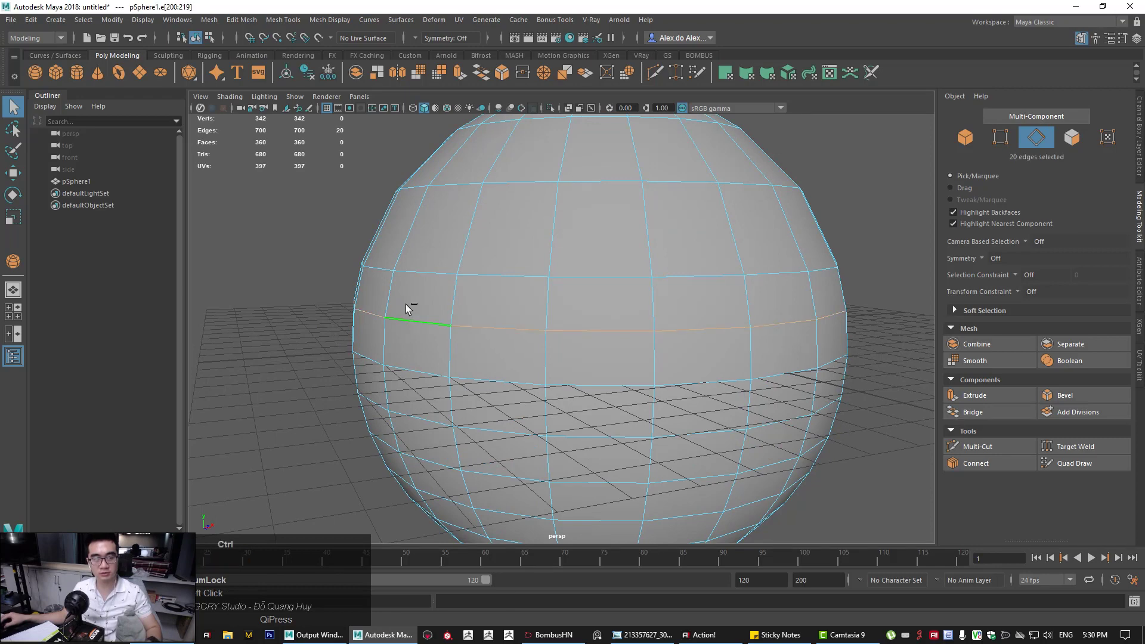
middle_click_drag(476, 303, 427, 318, "alt")
Switch to face selection and select one face at the side of the sphere's row above the widest band
right_click_drag(426, 289, 427, 322)
left_click(340, 242)
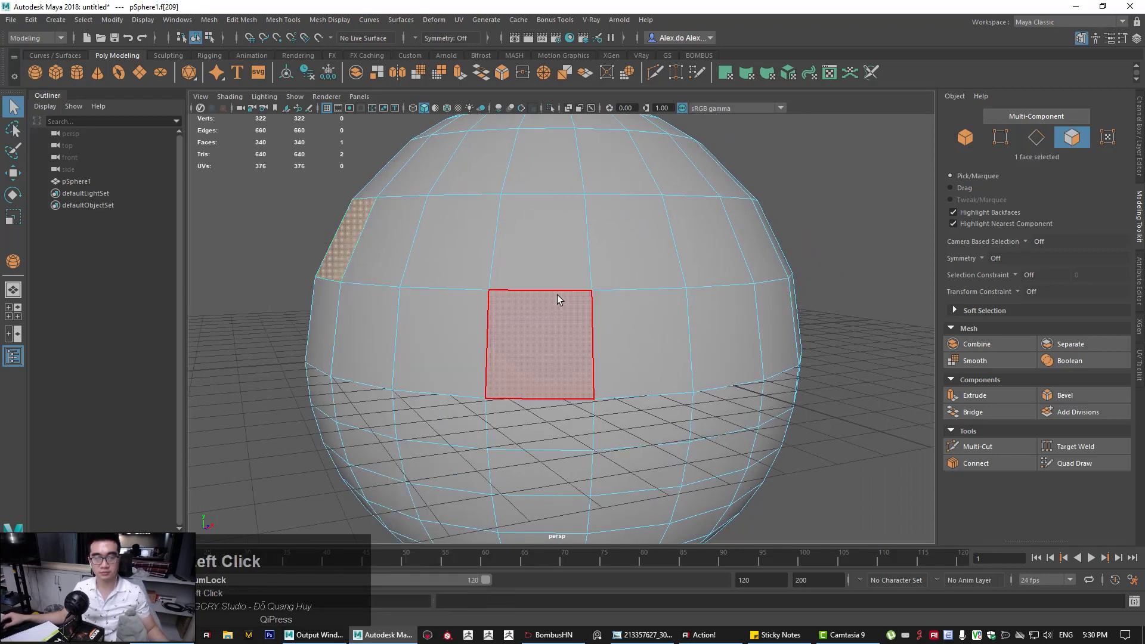
right_click_drag(621, 298, 586, 301, "alt")
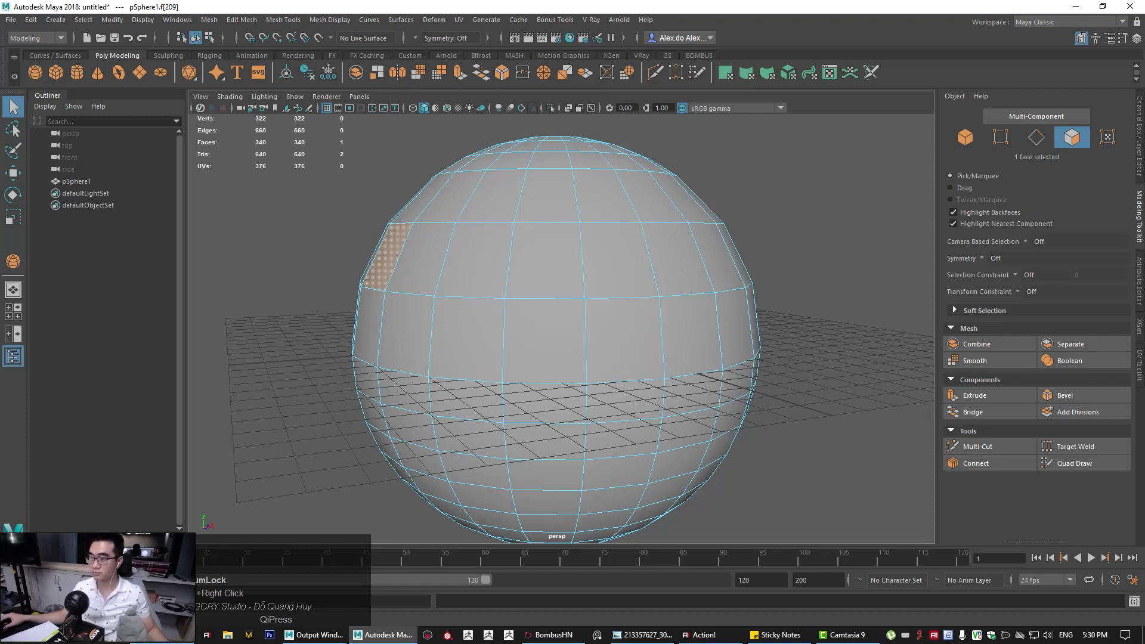
Select the full ring of faces in the row above the sphere's widest band and delete it
right_click_drag(539, 256, 539, 256)
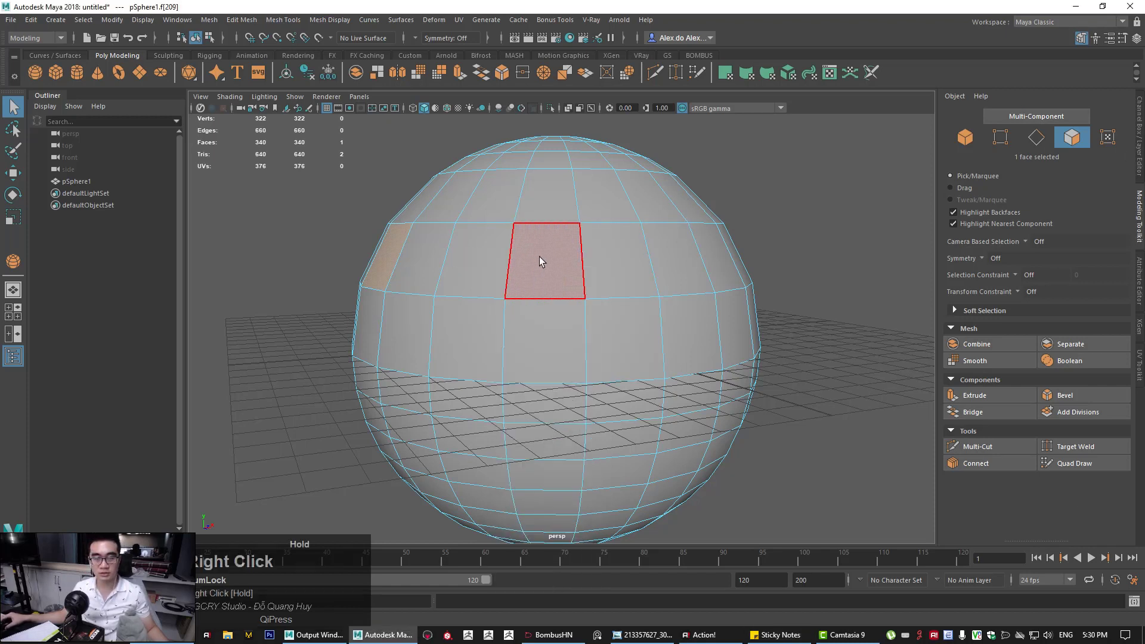
left_click(539, 257)
double_click(611, 260, "shift")
left_click_drag(617, 259, 631, 271, "alt+shift")
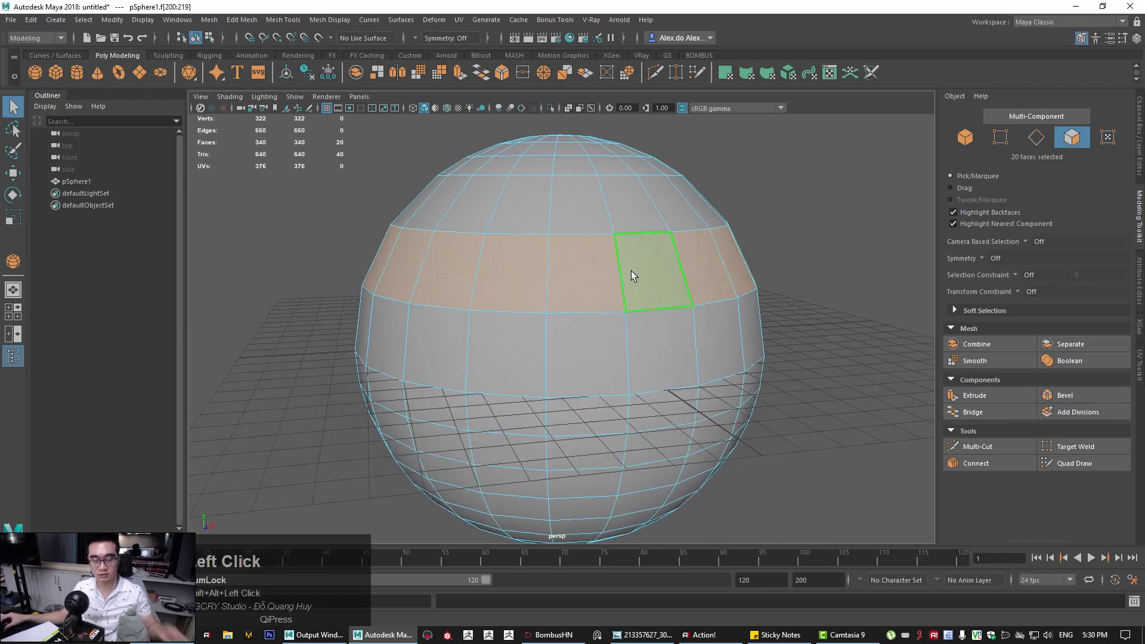
key("Delete")
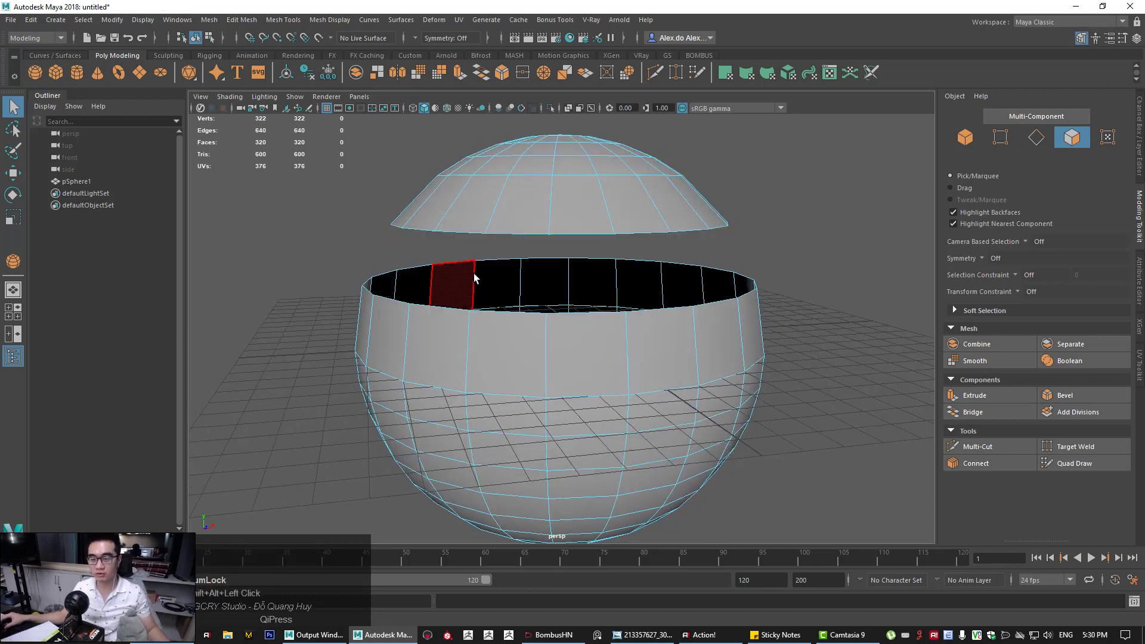
Switch to edge selection and bridge one upper border edge to the facing lower border edge across the gap
scroll(505, 268, "up", 1)
right_click_drag(536, 272, 536, 189)
scroll(525, 202, "up", 3)
left_click(509, 210)
left_click_drag(509, 214, 518, 222, "alt")
left_click(510, 284, "shift")
left_click_drag(511, 284, 511, 212, "alt")
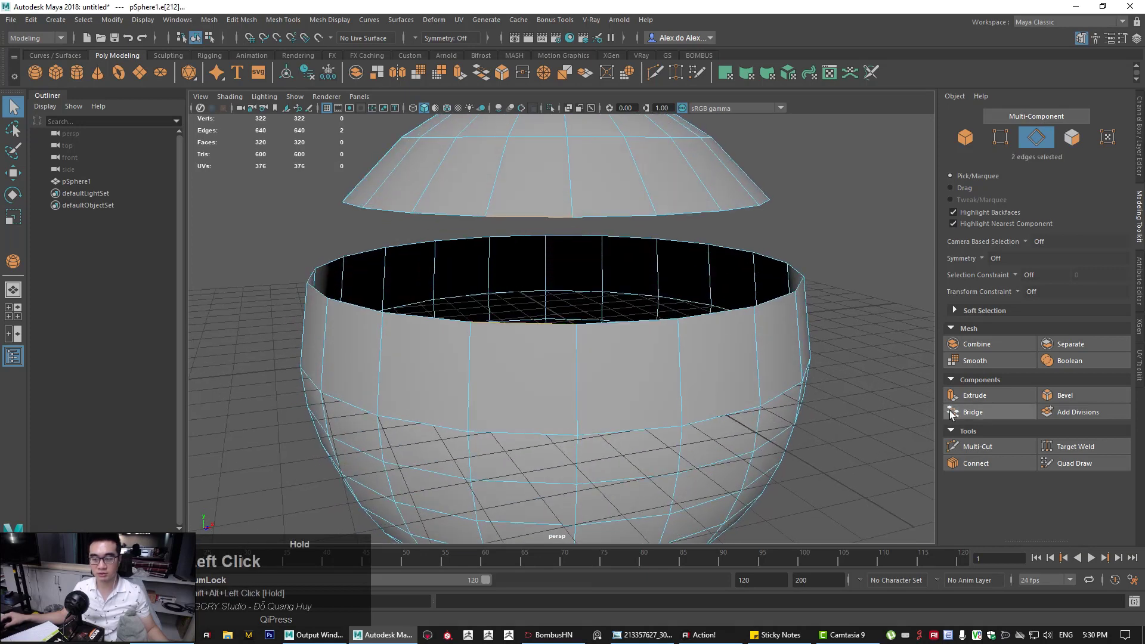
left_click(971, 412)
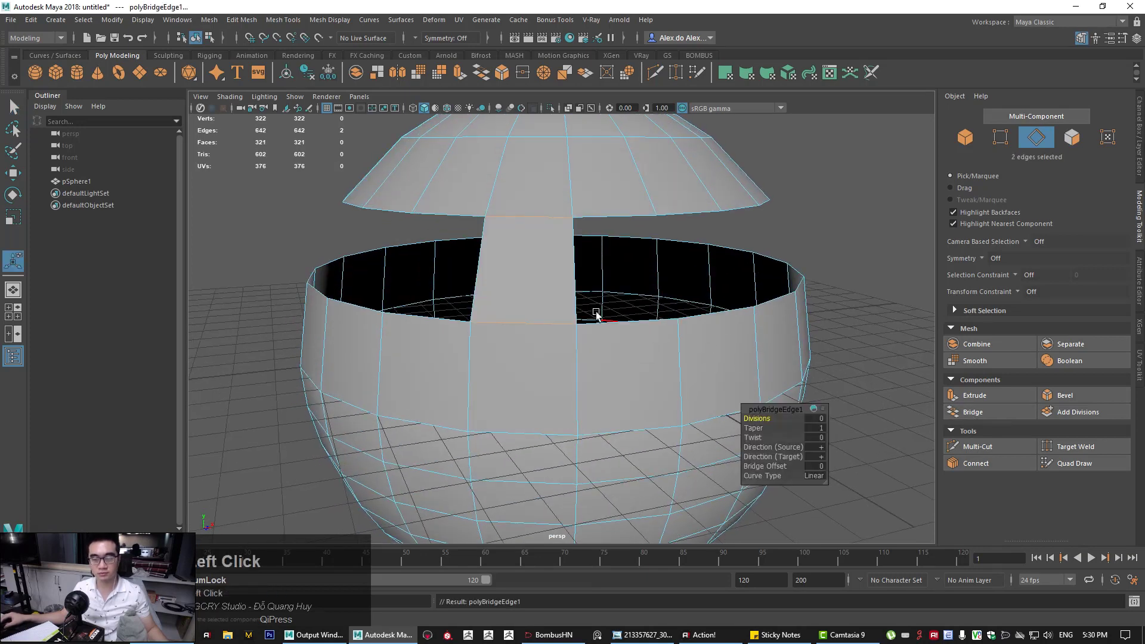
Bridge two more pairs of facing upper and lower border edges, leaving an open gap beside the first strip
left_click(616, 215)
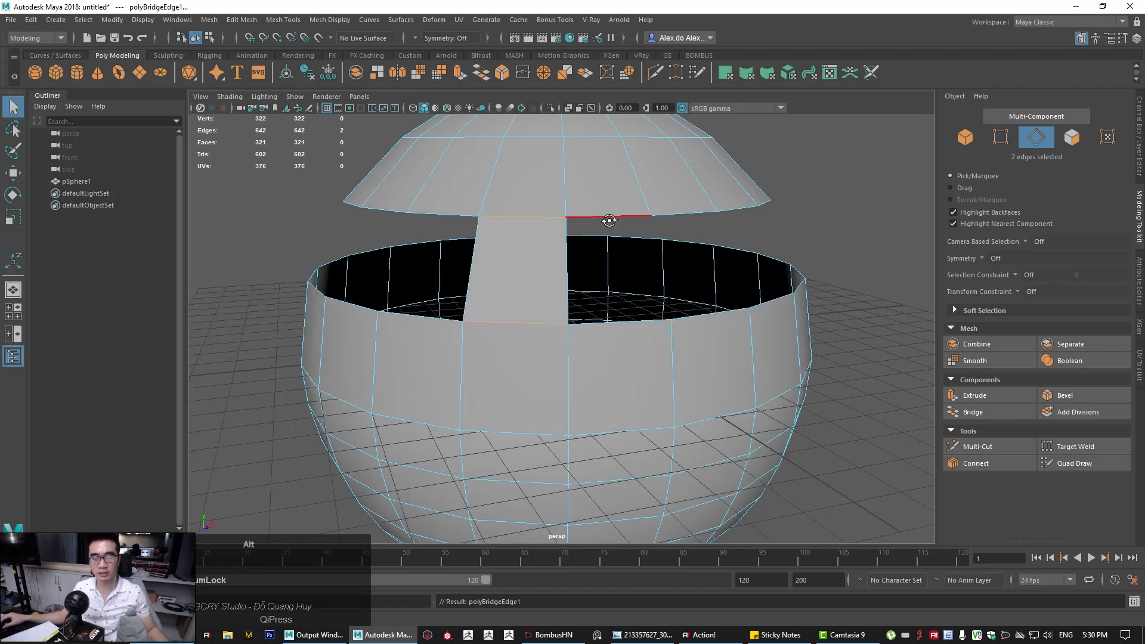
mouse_move(606, 220)
left_mouse_down("alt")
mouse_move(664, 230)
mouse_move(621, 285)
mouse_move(598, 253)
mouse_move(605, 206)
mouse_move(598, 213)
left_mouse_up("alt")
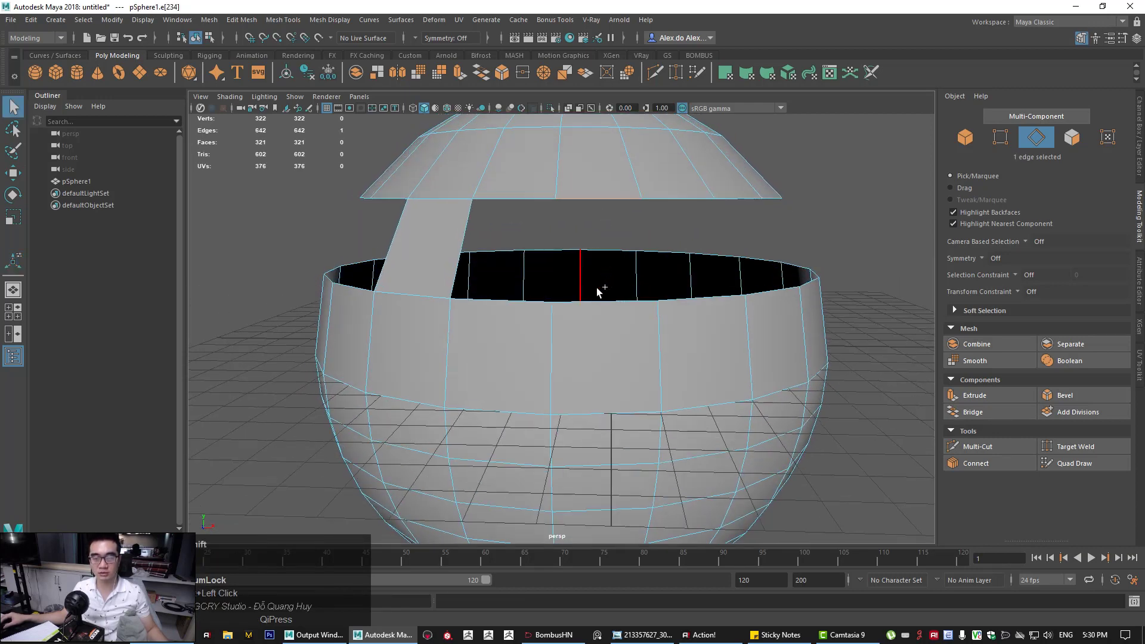
left_click(750, 354, "shift")
left_click(972, 411)
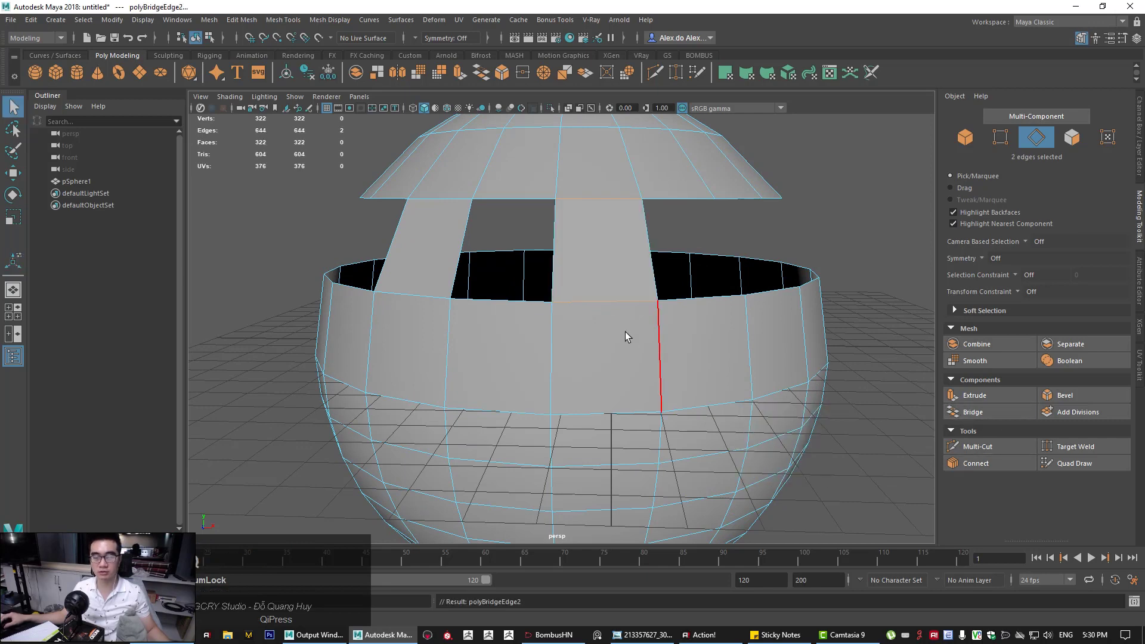
left_click_drag(623, 335, 624, 263, "alt")
left_click(627, 241)
left_click(638, 356, "shift")
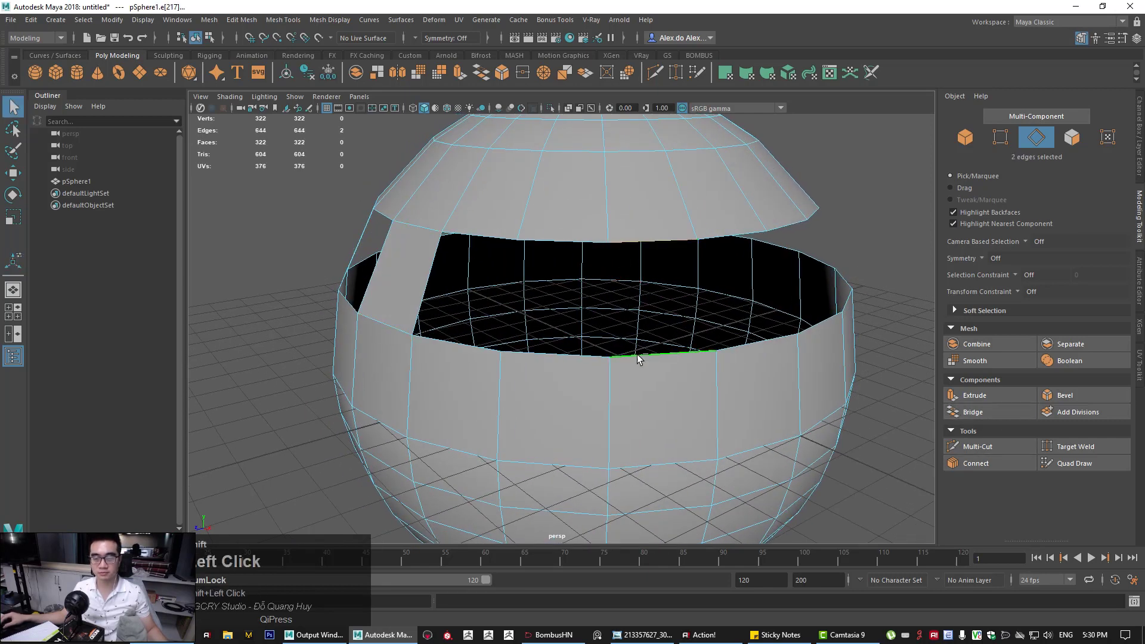
left_click(972, 411)
Continue around the sphere and bridge another two pairs of facing border edges as separate strips
left_click_drag(767, 358, 692, 308, "alt")
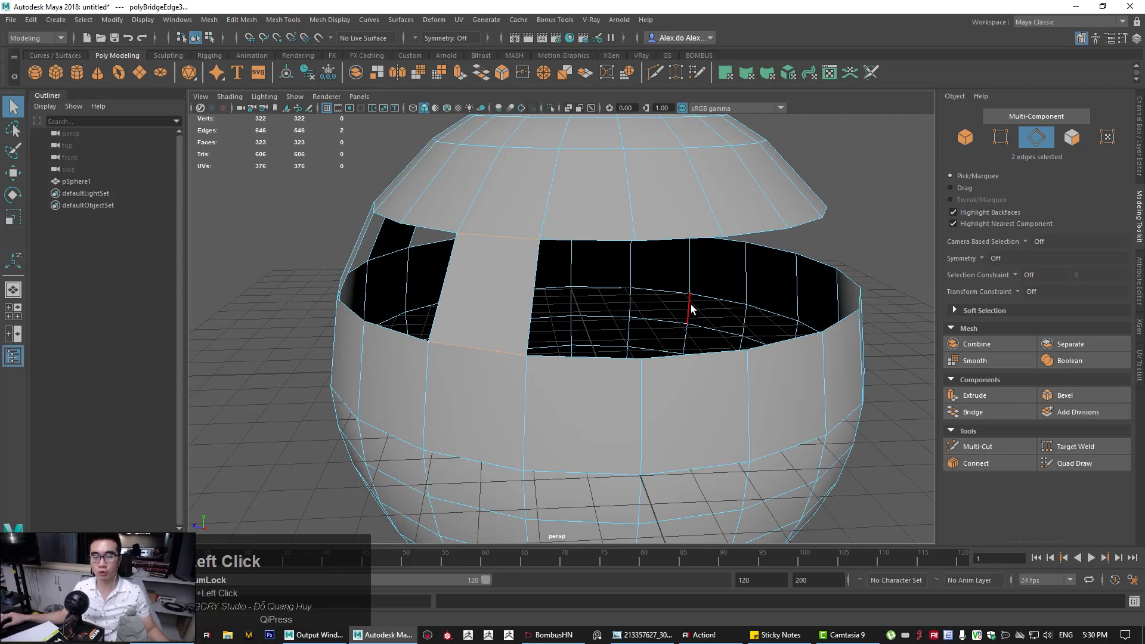
left_click(672, 239)
left_click_drag(672, 350, 603, 422, "alt")
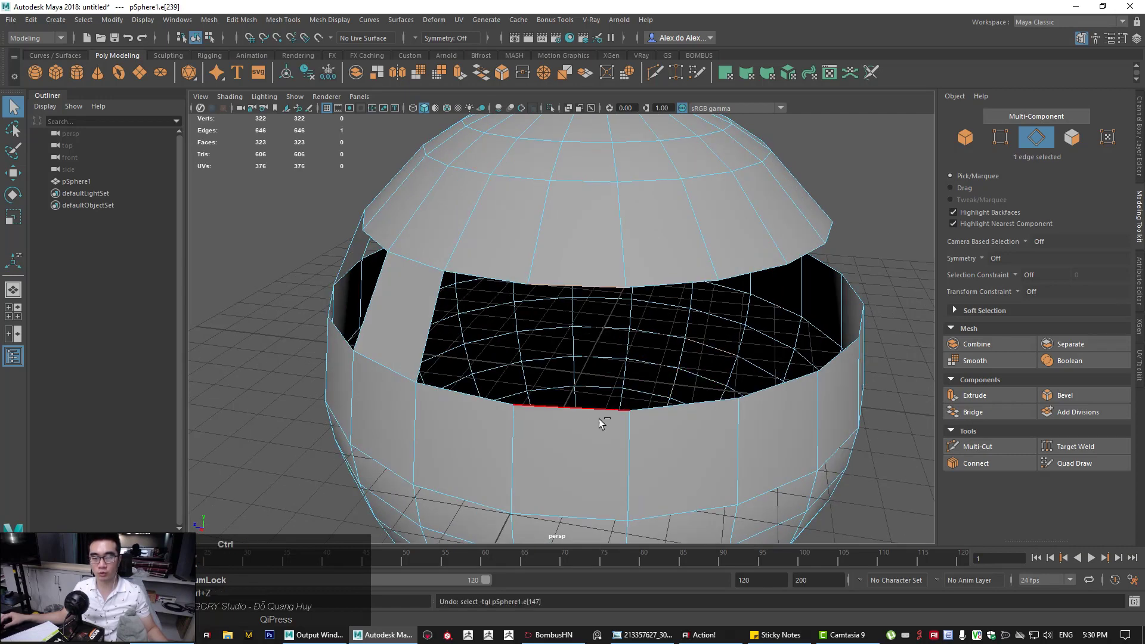
left_click(567, 416, "shift")
left_click(972, 411)
left_click_drag(686, 358, 608, 198, "alt")
left_click(613, 304)
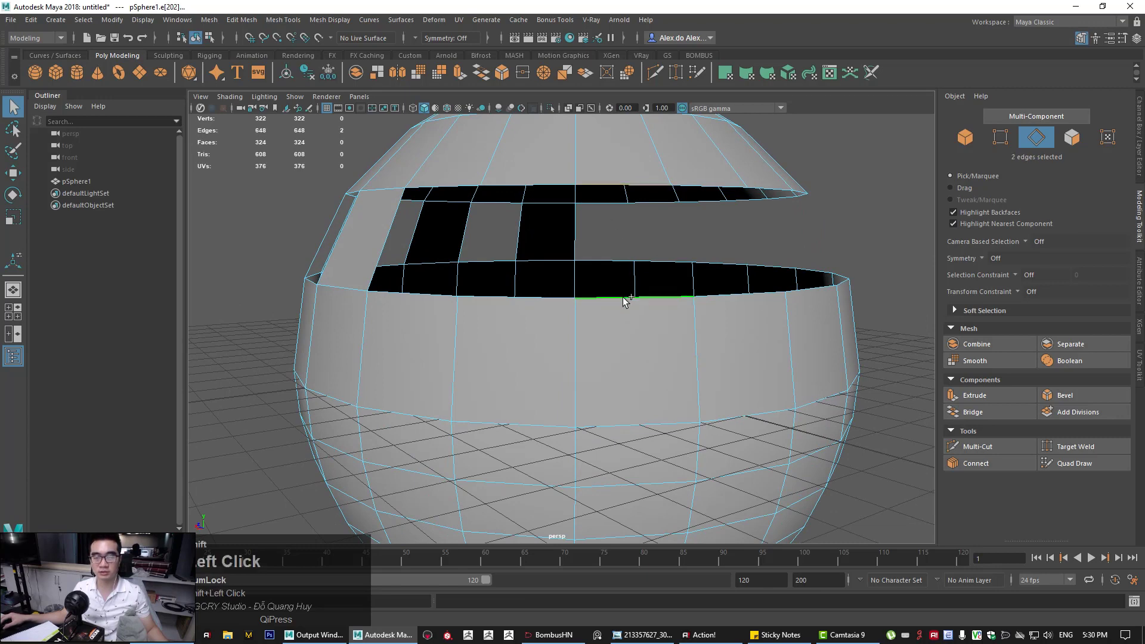
left_click(632, 301, "shift")
left_click(972, 411)
Select a run of adjacent upper border edges together with the facing lower border edges across the wide opening
left_click_drag(739, 382, 586, 318, "alt")
left_click(637, 247)
left_click(667, 315, "shift")
left_click(666, 315, "shift")
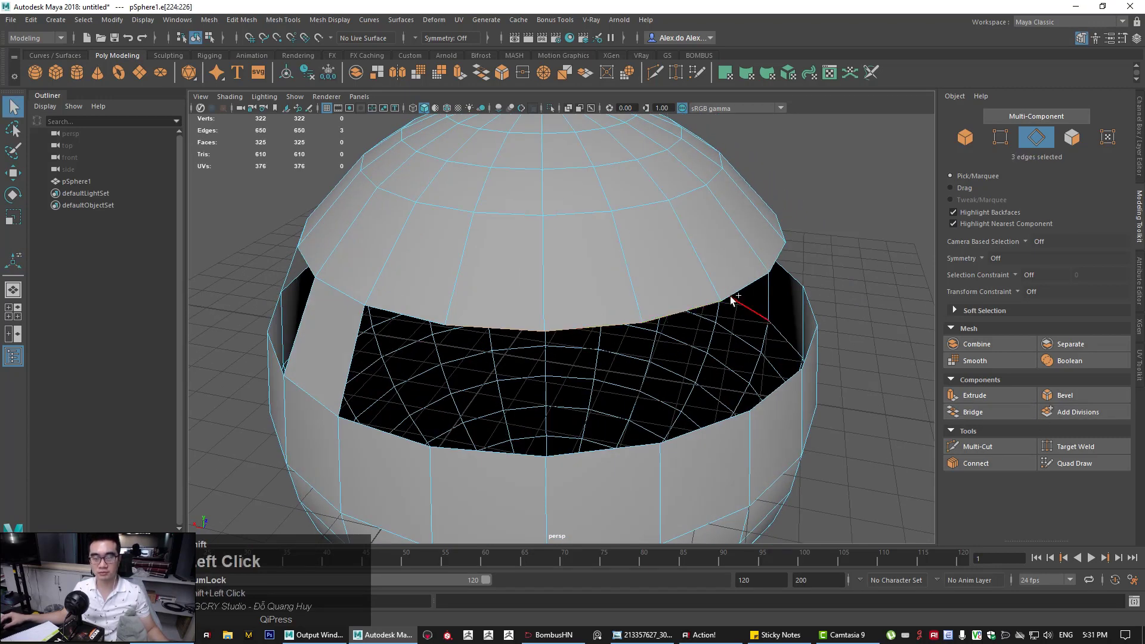
left_click(737, 294, "shift")
left_click_drag(580, 370, 597, 343, "alt")
left_click(527, 380, "shift")
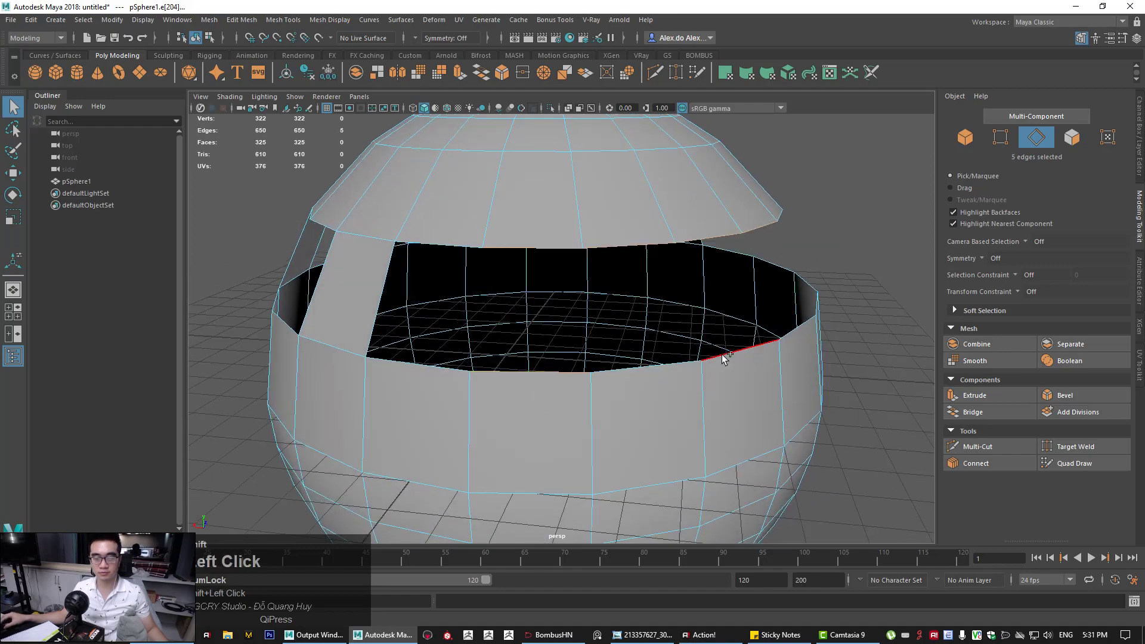
left_click_drag(712, 366, 647, 371, "alt")
Mark the selected upper and lower edge runs with a red on-screen pen and try to bridge them
key("ctrl+shift+d")
left_click_drag(510, 327, 672, 314)
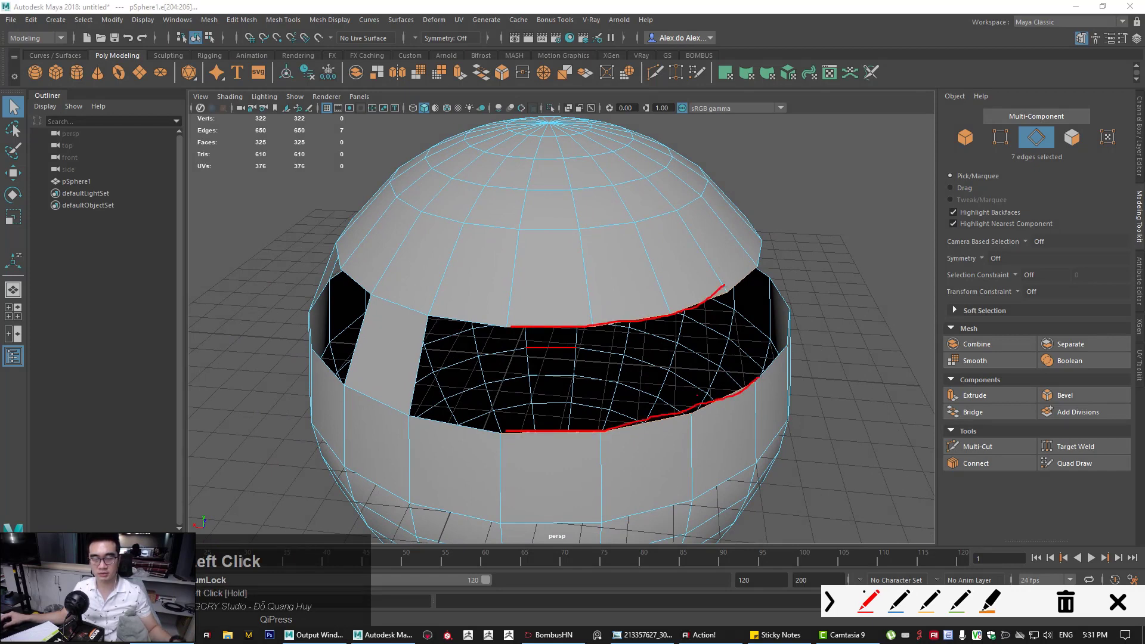
left_click(973, 412)
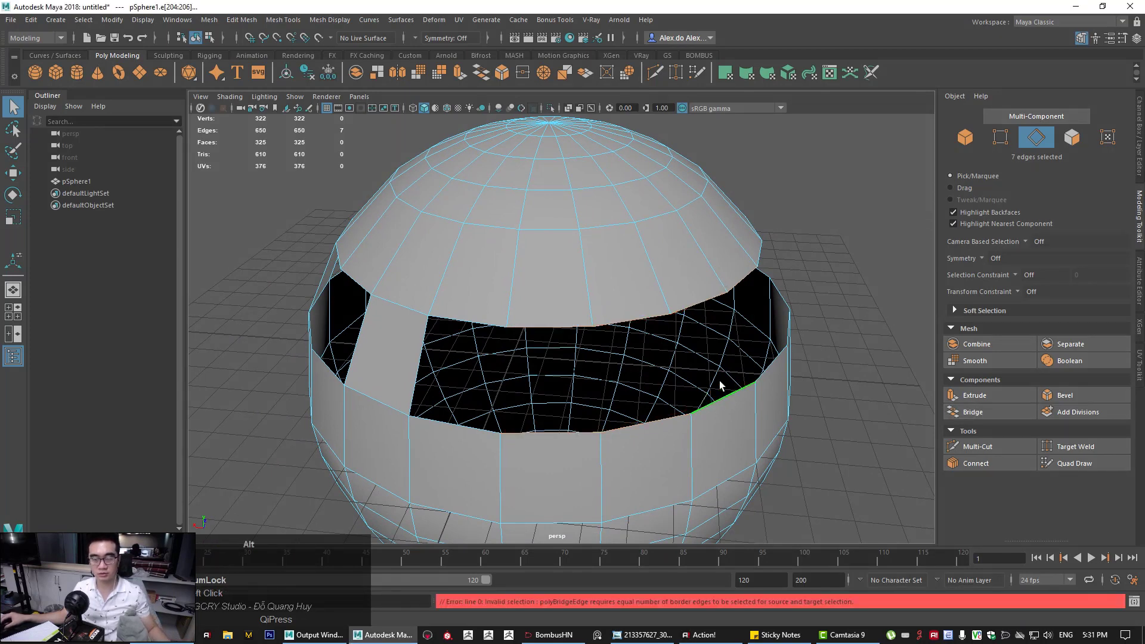
Reselect three adjacent upper border edges and the three facing lower ones, and bridge them together
left_click(633, 321)
left_click(687, 306, "shift")
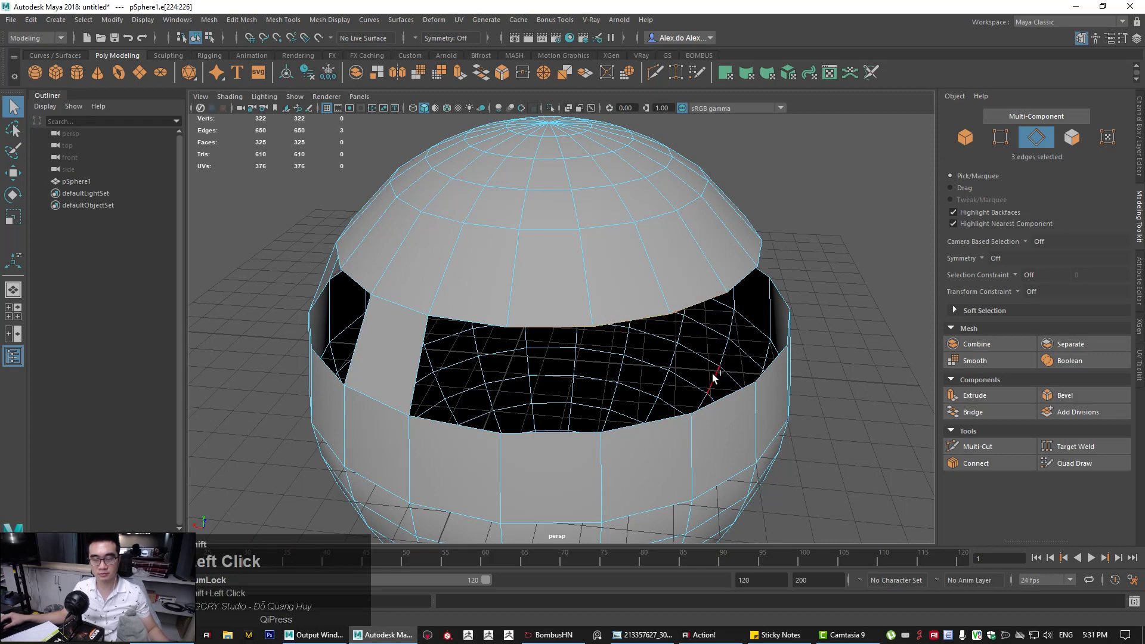
left_click(973, 412)
Try to bridge two separated pairs of facing edges across the remaining wide opening at once, and undo that bridge
left_click_drag(763, 382, 552, 368, "alt")
left_click_drag(569, 294, 542, 341, "alt")
left_click(542, 329)
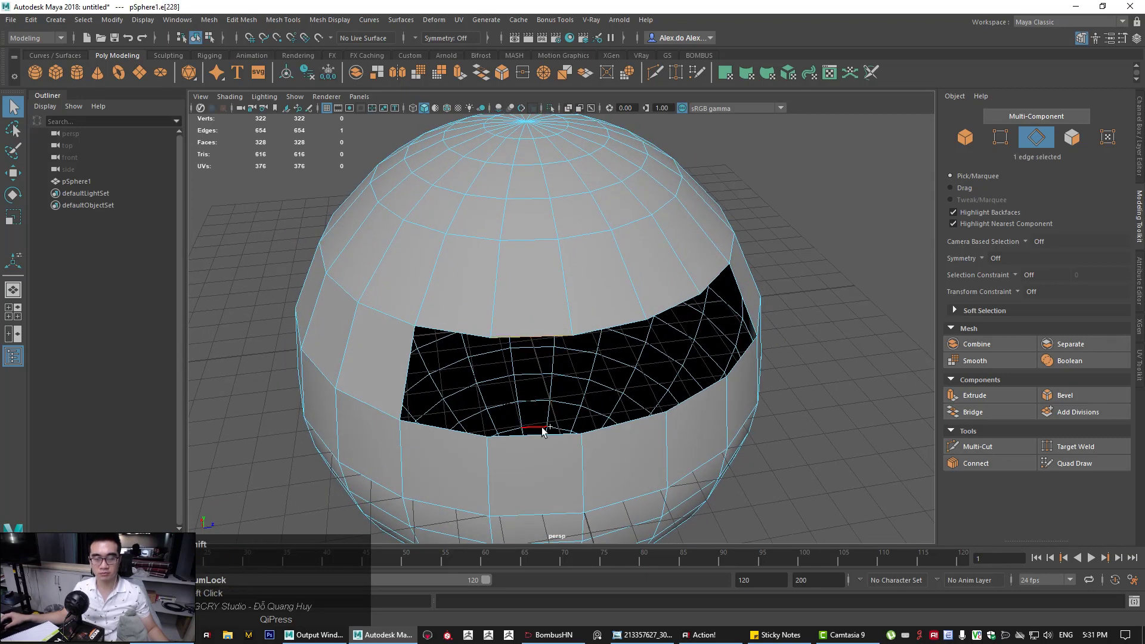
left_click(672, 341, "shift")
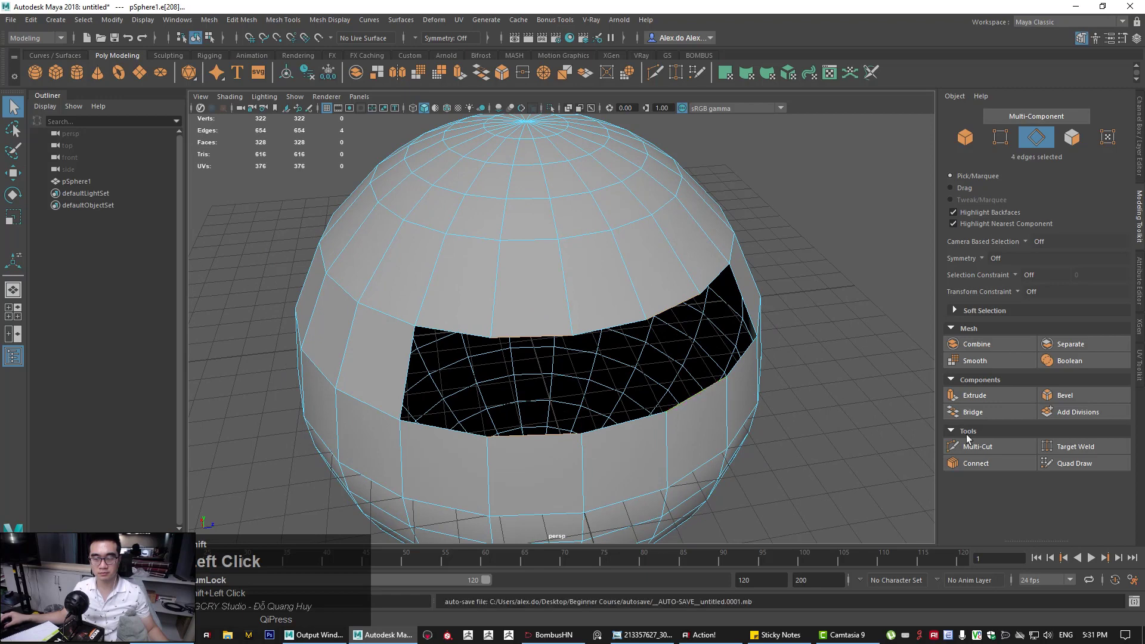
left_click(972, 412)
key("ctrl+z")
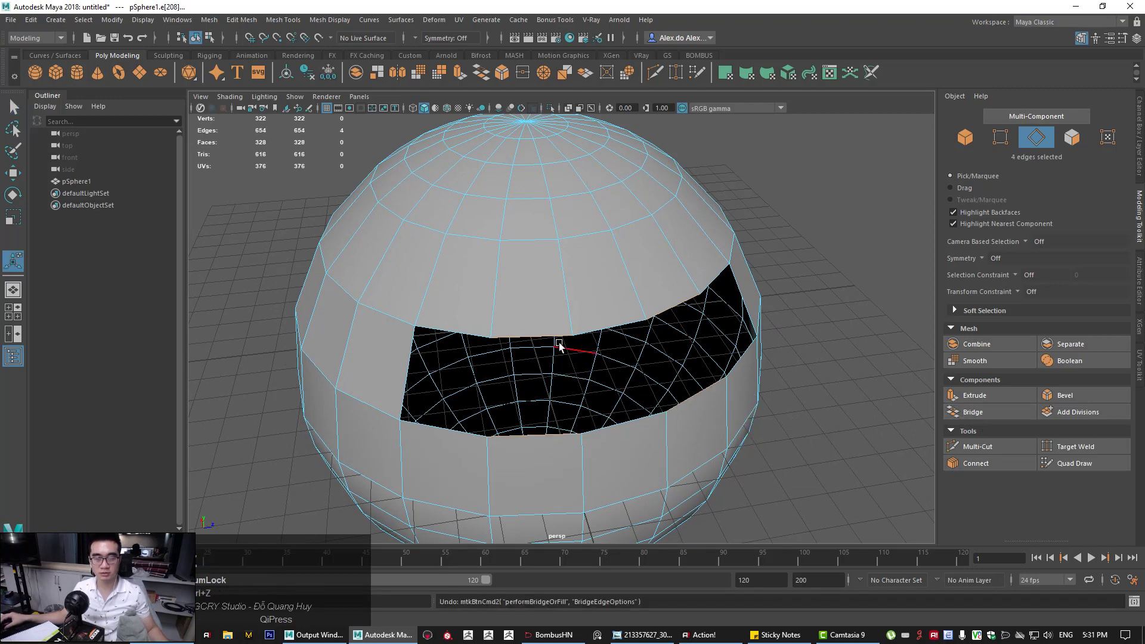
Bridge two adjacent upper border edges to the two facing lower edges in the middle of the wide opening
left_click(546, 338)
left_click(547, 436, "shift")
mouse_move(624, 432)
left_mouse_down("alt+shift")
mouse_move(623, 404)
mouse_move(624, 418)
left_mouse_up("alt+shift")
key("q")
left_click(624, 280, "shift")
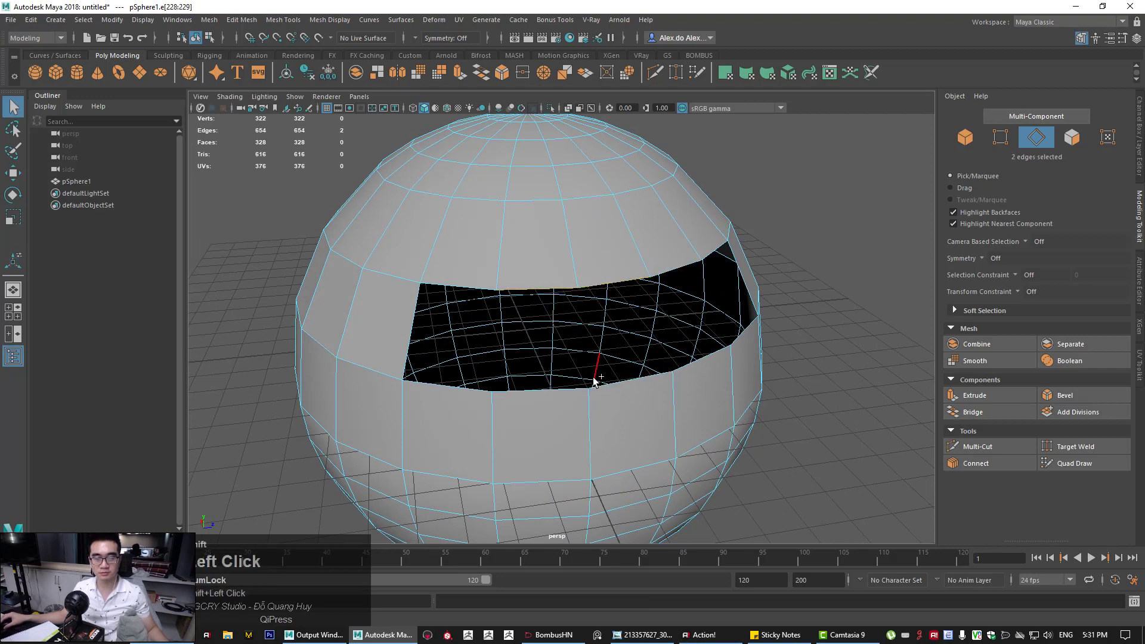
left_click(973, 412)
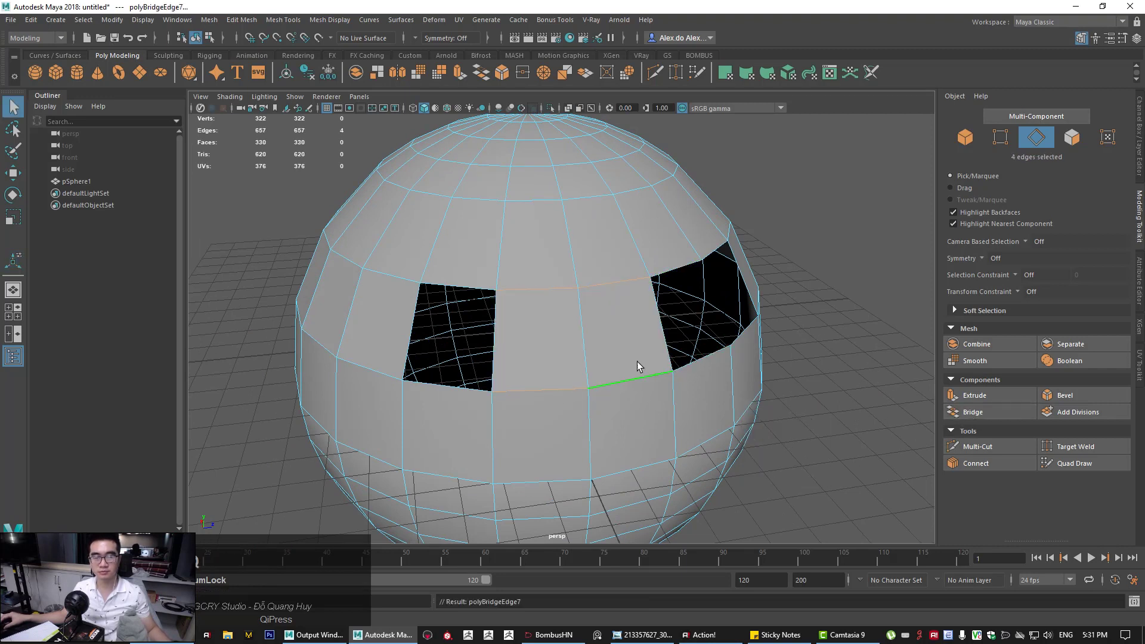
Extrude three border edges of a small square opening outward one by one with the Move tool, forming separate flaps
left_click_drag(644, 388, 581, 364, "alt")
middle_click_drag(614, 343, 574, 350, "alt")
left_click_drag(575, 350, 659, 350, "alt")
left_click(617, 338)
right_click_drag(659, 350, 564, 301, "alt")
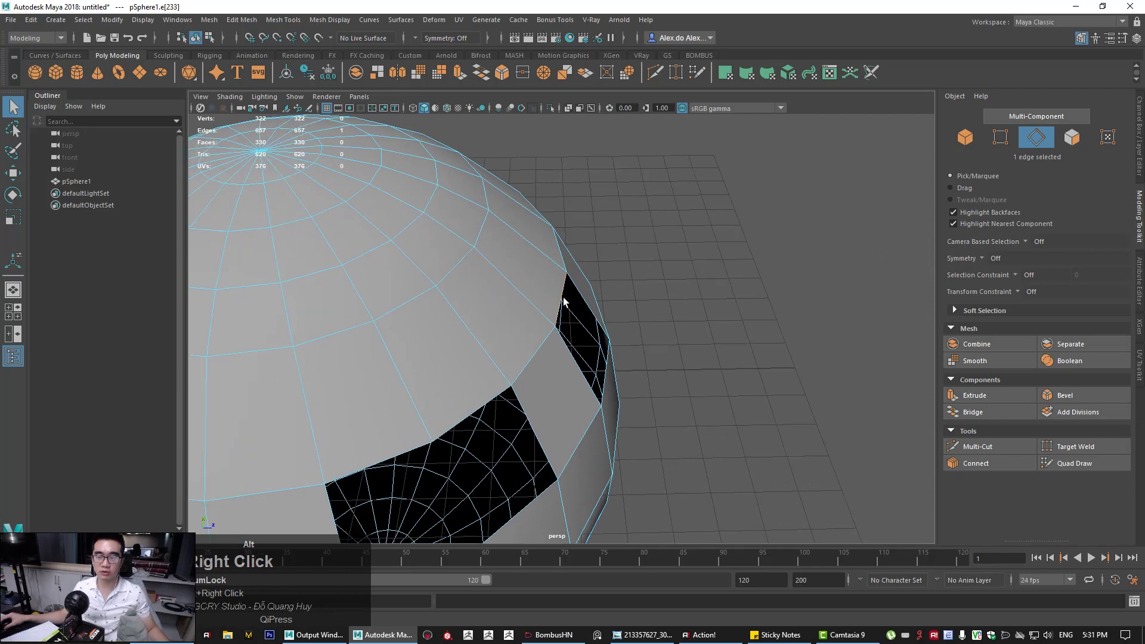
left_click_drag(578, 296, 589, 322, "alt")
key("w")
left_click_drag(587, 272, 701, 352, "alt")
left_click(579, 301)
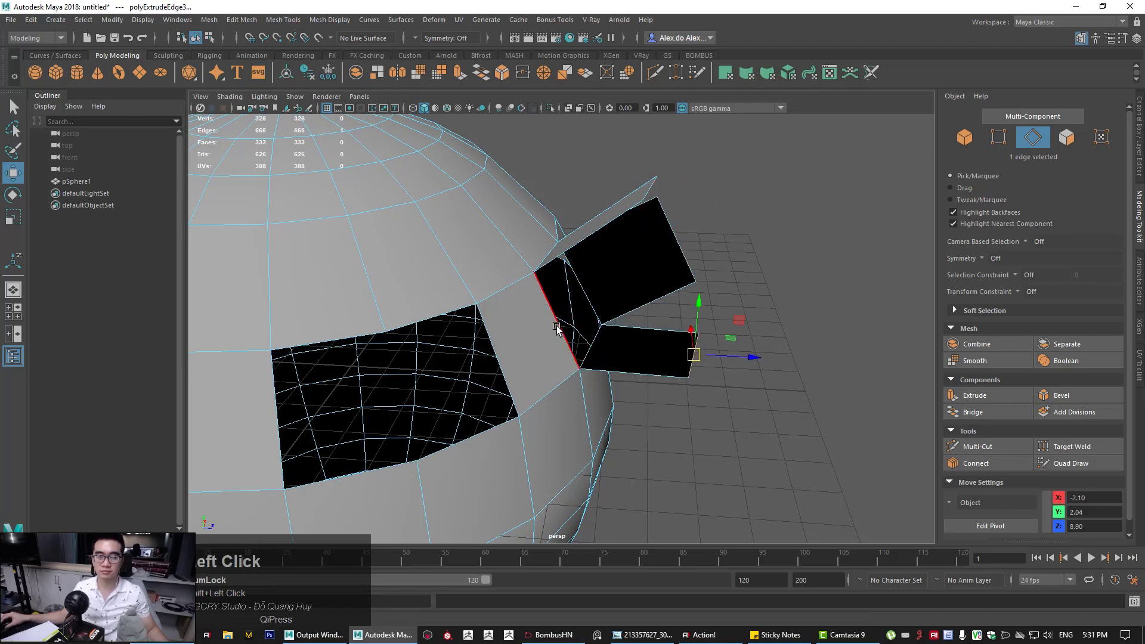
Extrude the fourth border edge of the same square opening outward as its own flap
left_click(558, 327)
left_click_drag(557, 327, 739, 324, "alt")
right_click_drag(739, 324, 621, 327, "alt")
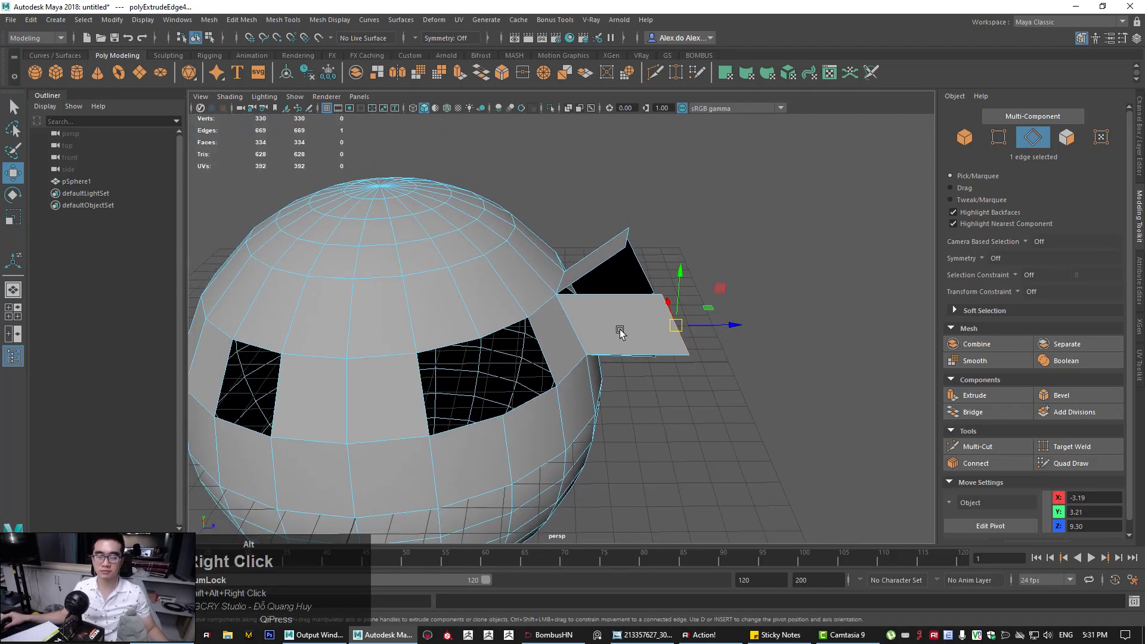
Select all four border edges of another square opening and extrude them outward together as a connected tube
left_click_drag(620, 328, 463, 340, "alt")
right_click_drag(463, 340, 516, 322, "alt")
left_click_drag(516, 322, 645, 296, "alt")
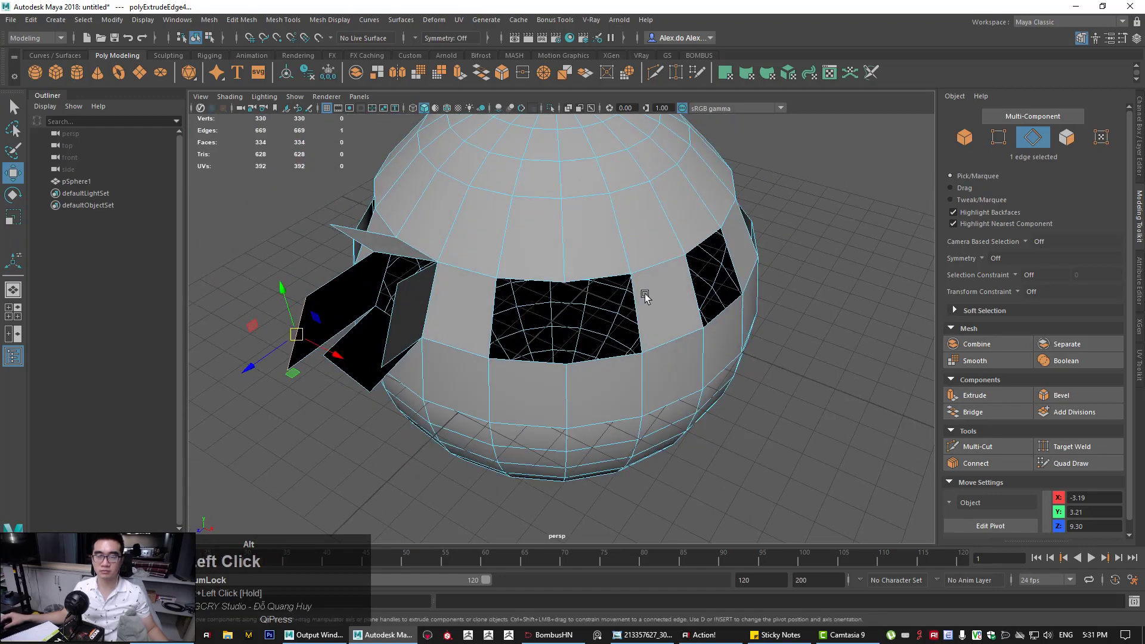
left_click(684, 276)
right_click_drag(684, 276, 591, 325, "alt")
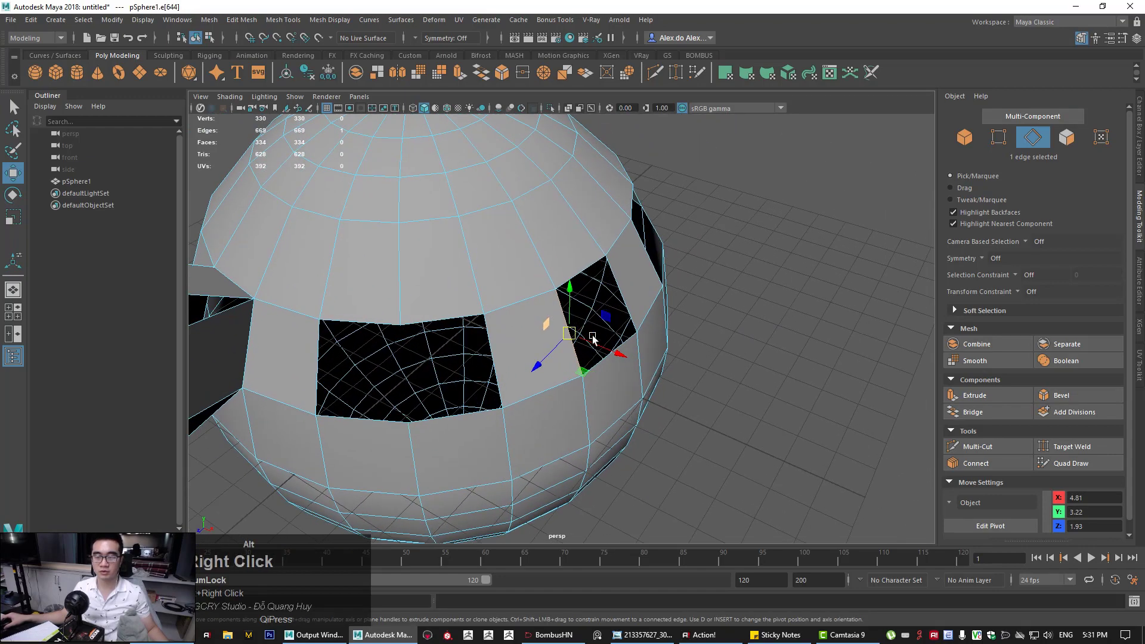
key("q")
left_click(605, 275, "shift")
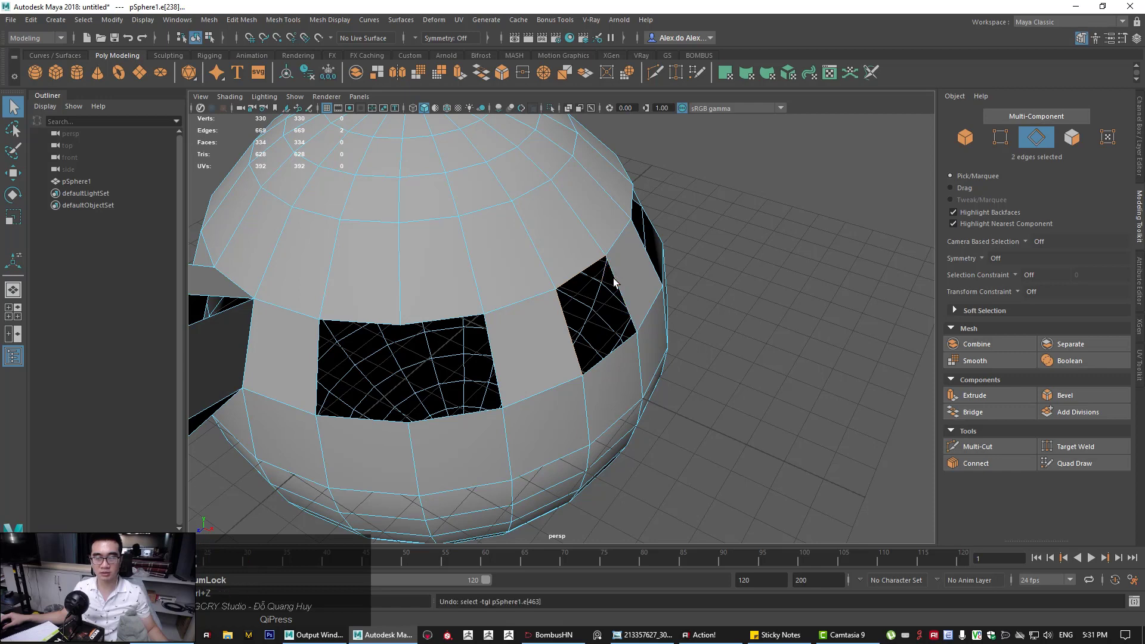
left_click(620, 341, "shift")
mouse_move(620, 341)
left_mouse_down("alt")
mouse_move(624, 353)
mouse_move(646, 341)
mouse_move(629, 342)
left_mouse_up("alt")
key("w")
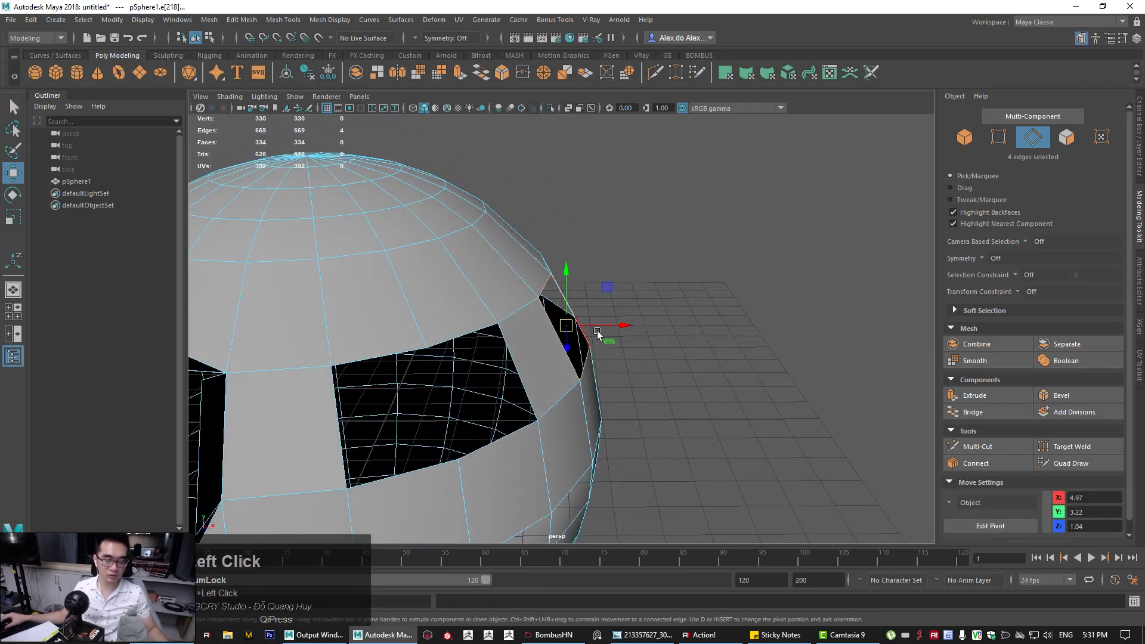
key("shift")
left_click_drag(608, 283, 455, 321, "shift")
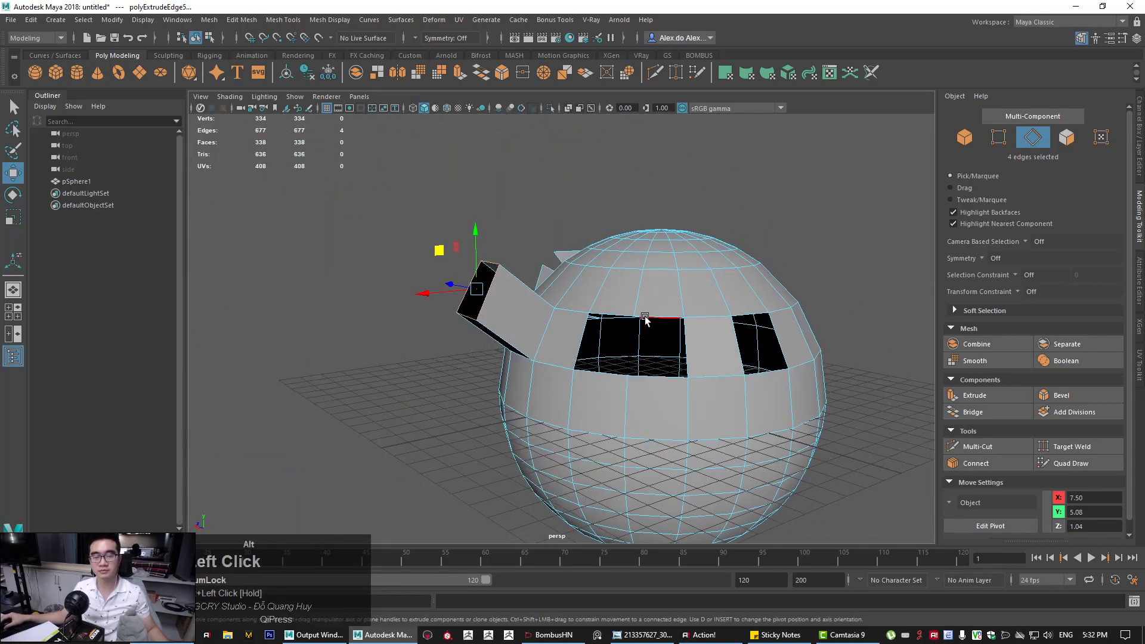
Extrude one upper border edge of the wide opening beside the tube outward as a single flap
left_click(613, 317)
left_click_drag(613, 317, 594, 326, "alt")
right_click_drag(593, 326, 578, 307, "alt")
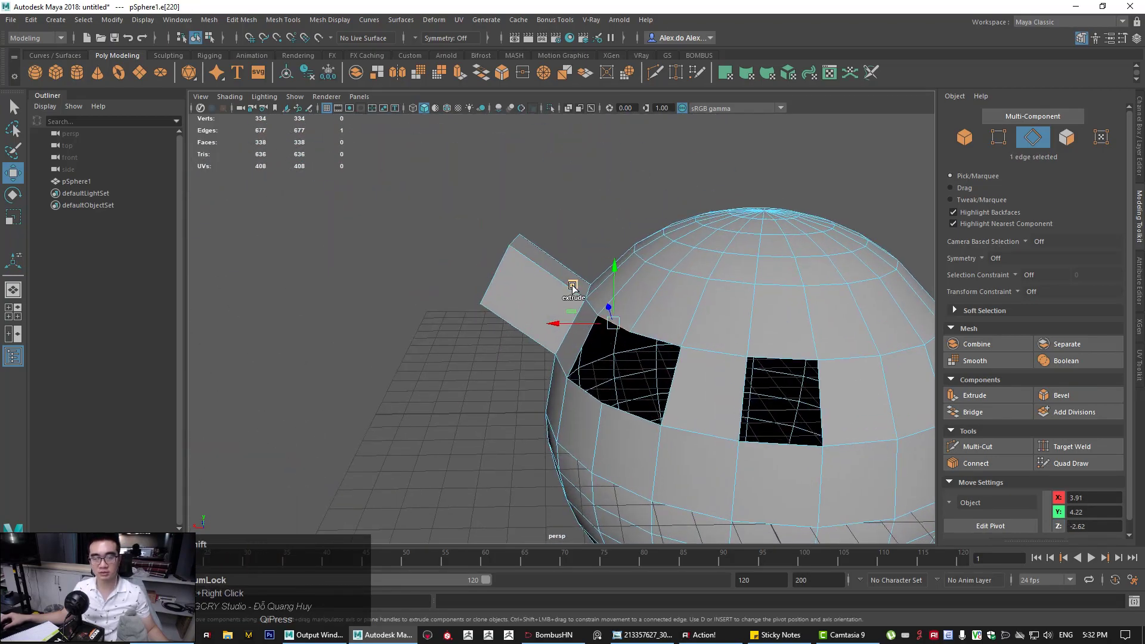
left_click_drag(573, 288, 624, 335, "shift")
Extrude a vertical side edge of the wide opening and the lower edge of the neighbouring small opening outward
left_click(685, 311)
middle_click_drag(695, 374, 560, 370, "alt")
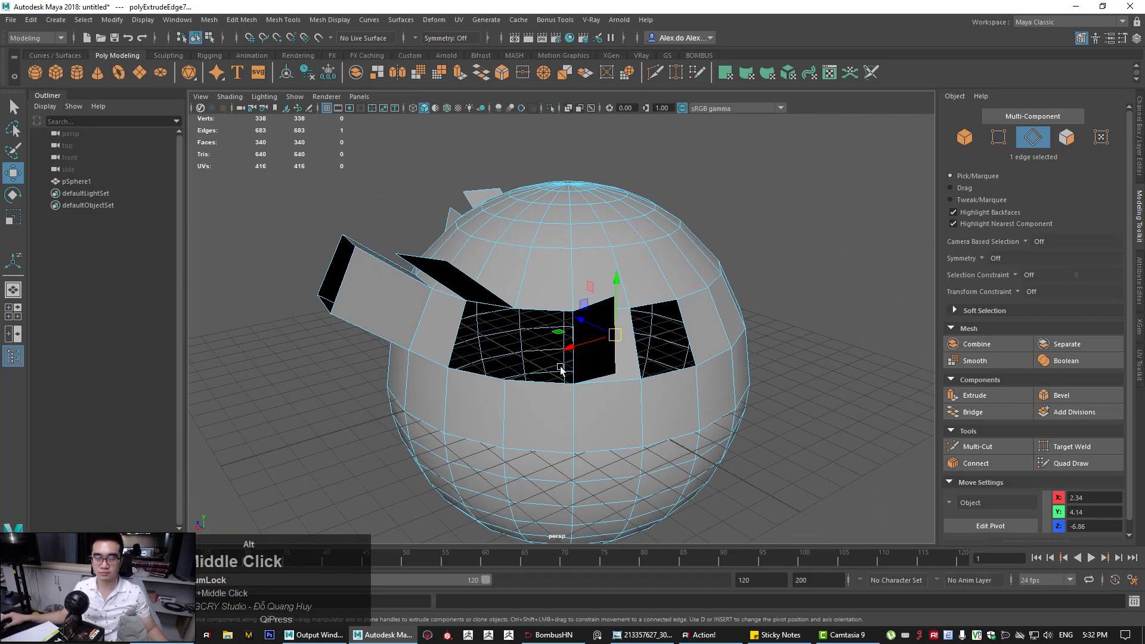
left_click_drag(668, 367, 650, 458, "alt")
left_click(658, 399)
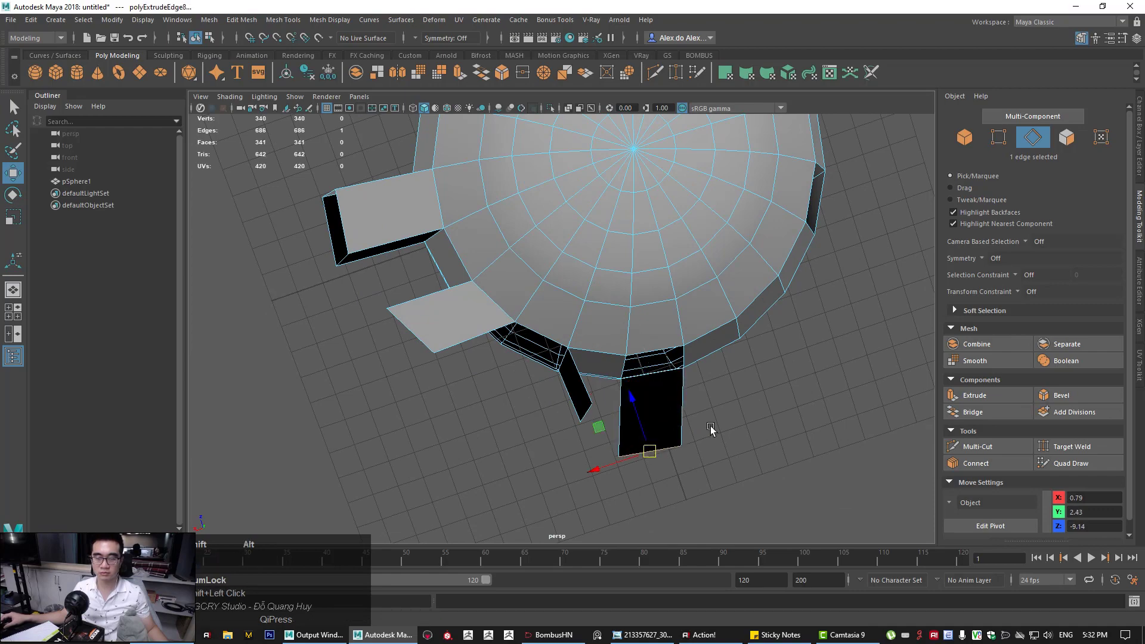
Select three connected border edges of another square opening and extrude them outward together
left_click_drag(710, 426, 707, 448, "alt")
middle_click_drag(694, 370, 575, 427, "alt")
left_click_drag(574, 428, 617, 314, "alt")
left_click_drag(686, 307, 634, 312, "alt")
middle_click_drag(634, 312, 570, 341, "alt")
right_click_drag(570, 341, 621, 352, "alt")
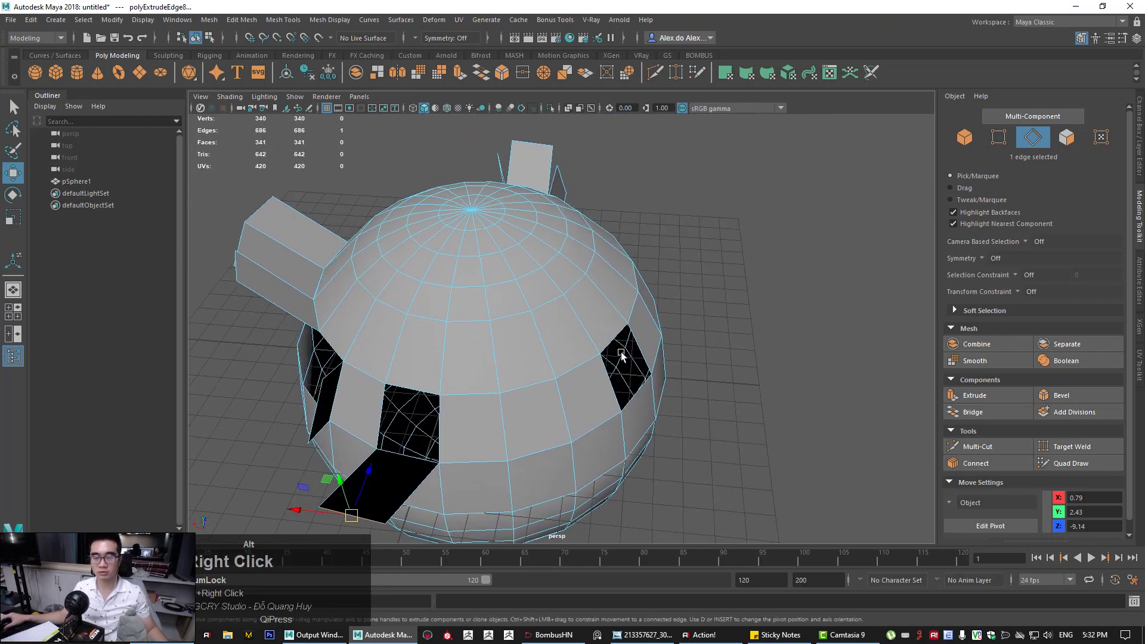
left_click(614, 339)
left_click(610, 380, "shift")
left_click(641, 360, "shift")
left_click_drag(643, 381, 615, 350, "alt")
middle_click_drag(615, 350, 541, 362, "alt")
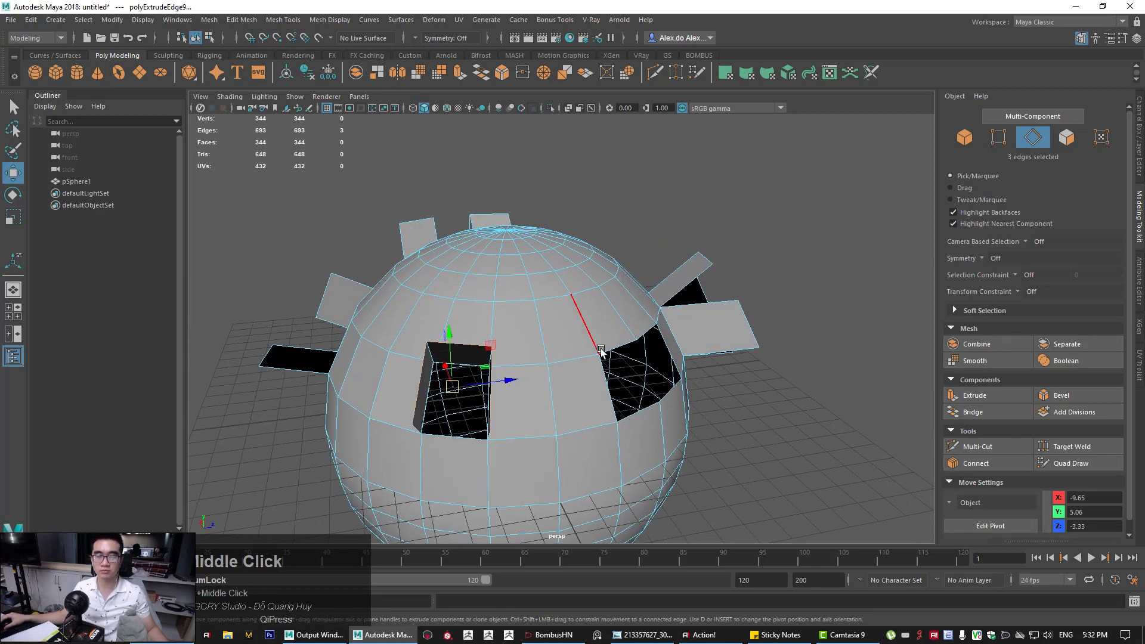
Select three connected border edges of the opening beside the previously extruded one and extrude them outward together
left_click(617, 346)
left_click(602, 380, "shift")
left_click(639, 399, "shift")
left_click_drag(640, 398, 635, 389, "alt+shift")
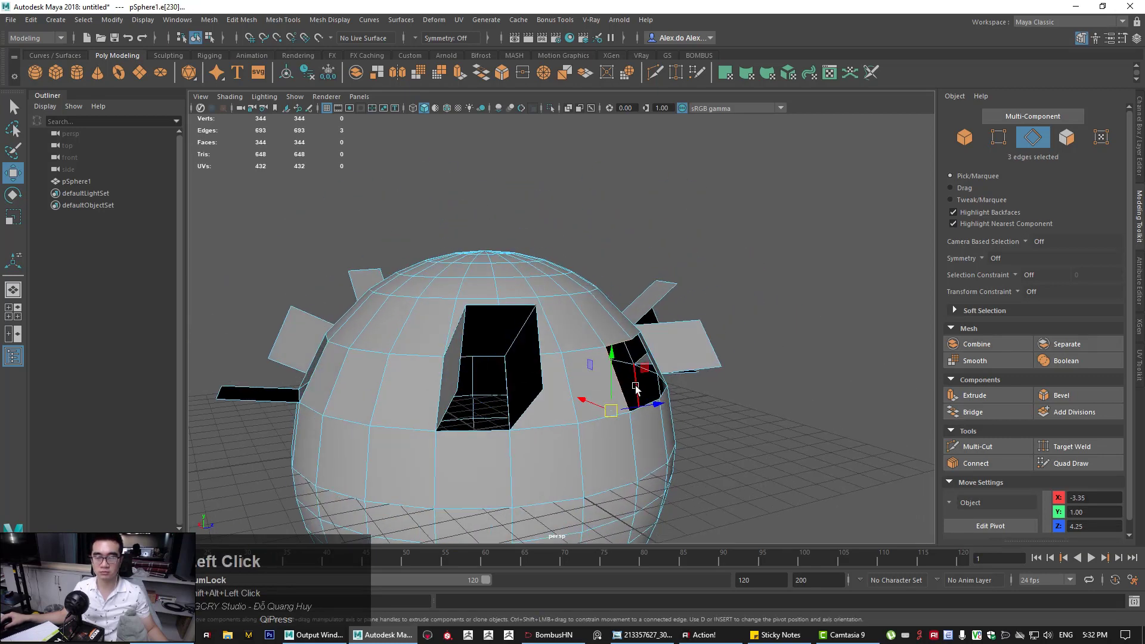
key("q")
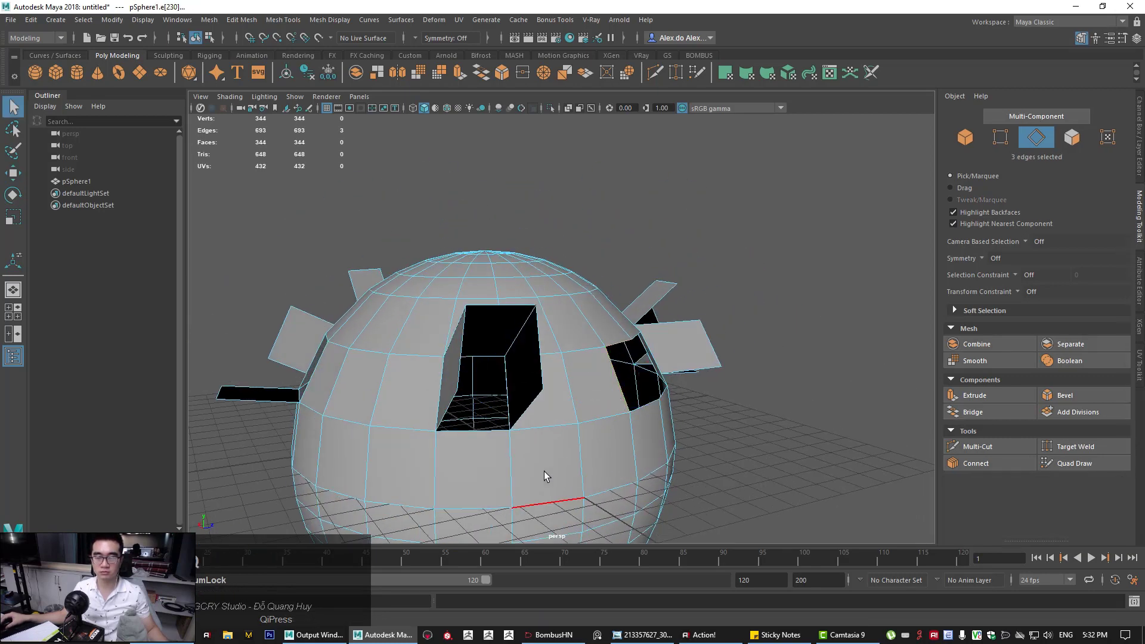
left_click(619, 343)
left_click(616, 373, "shift")
left_click(643, 407, "shift")
left_click_drag(605, 417, 620, 414, "alt")
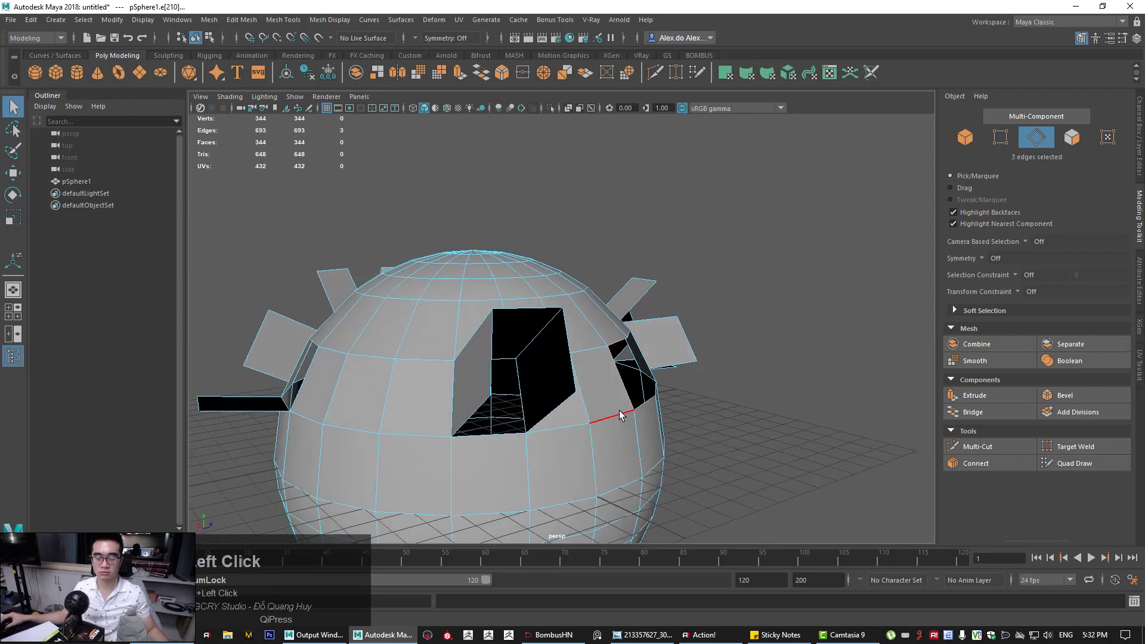
key("w")
left_click_drag(633, 372, 603, 352, "shift")
Return to object mode, select the sphere and examine the extruded flaps and tube from several angles
mouse_move(567, 298)
right_mouse_down()
mouse_move(765, 200)
mouse_move(563, 277)
right_mouse_up()
left_click(765, 199)
left_click(546, 300)
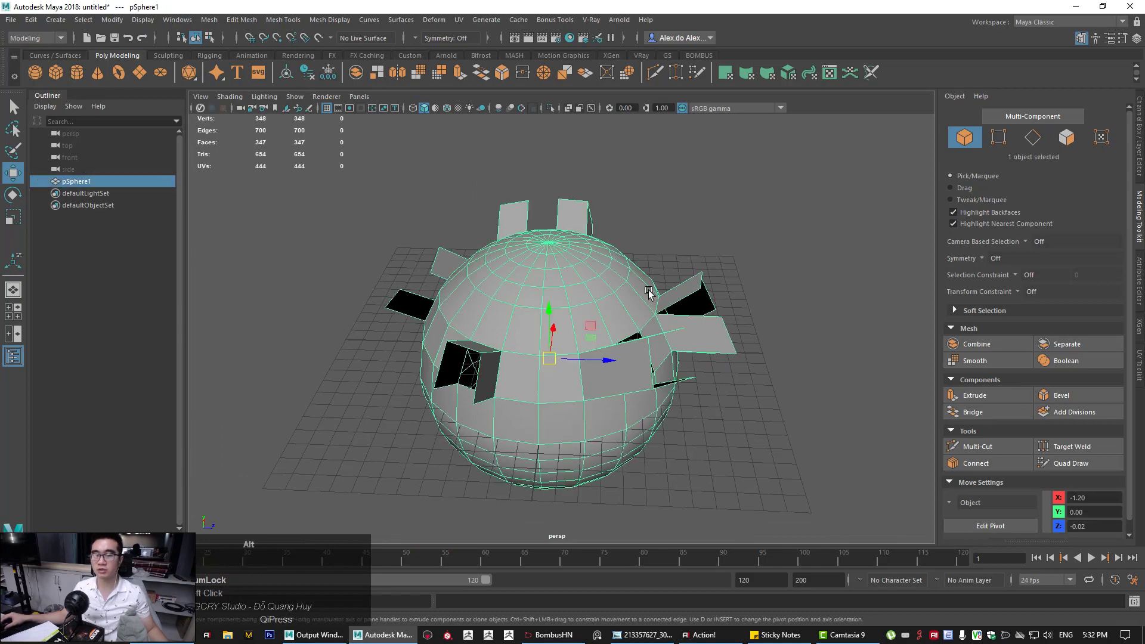
left_click_drag(650, 292, 578, 312, "alt")
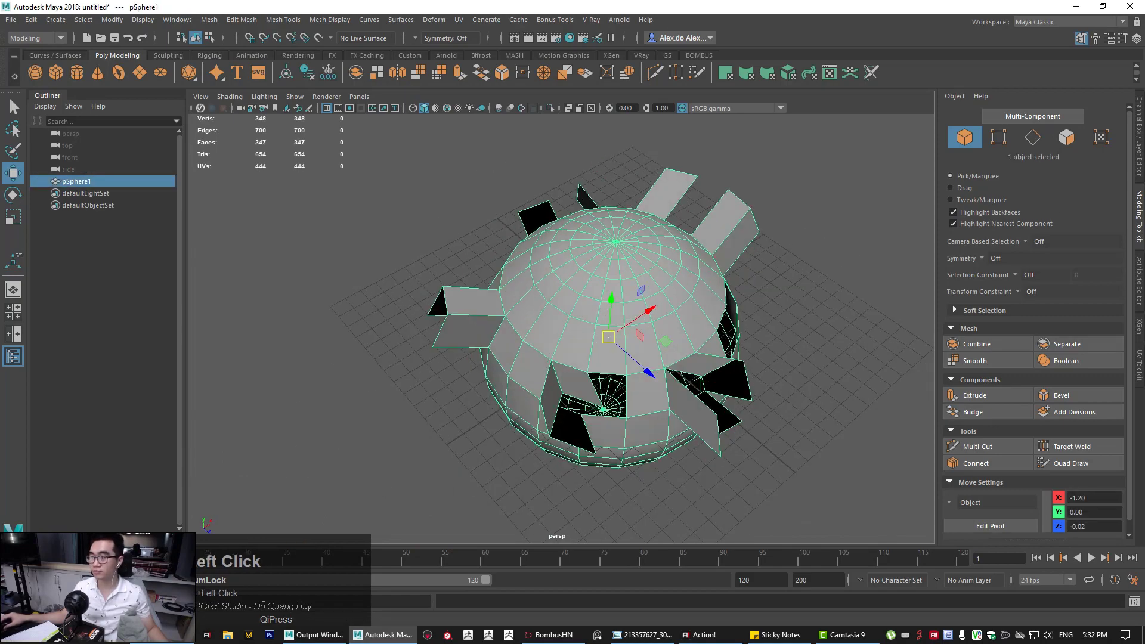
right_click_drag(585, 327, 656, 353, "alt")
middle_click_drag(656, 354, 598, 333, "alt")
left_click_drag(614, 294, 545, 312, "alt")
middle_click_drag(544, 312, 647, 332, "alt")
left_click_drag(647, 332, 656, 355, "alt")
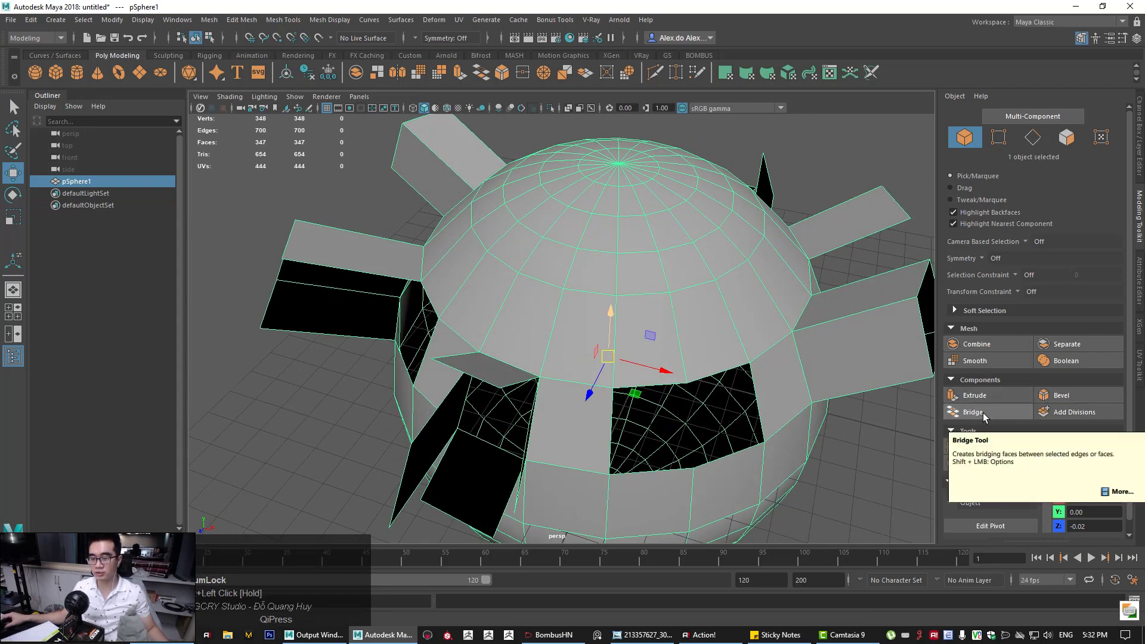
middle_click_drag(614, 346, 499, 349, "alt")
right_click_drag(498, 349, 494, 356, "alt")
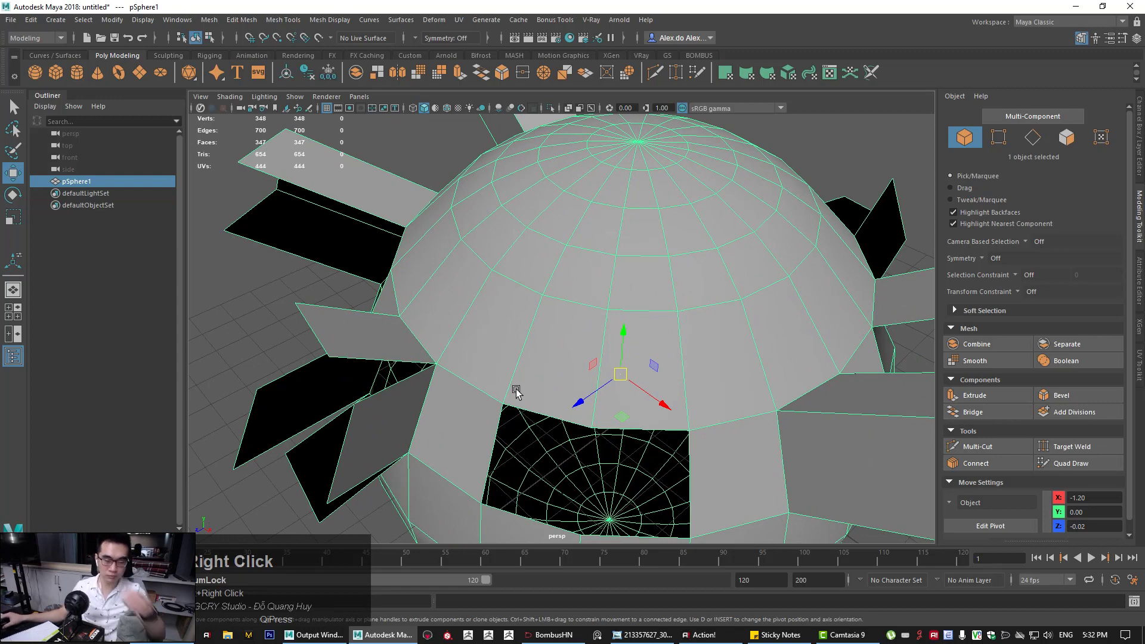
middle_click_drag(504, 387, 346, 393, "alt")
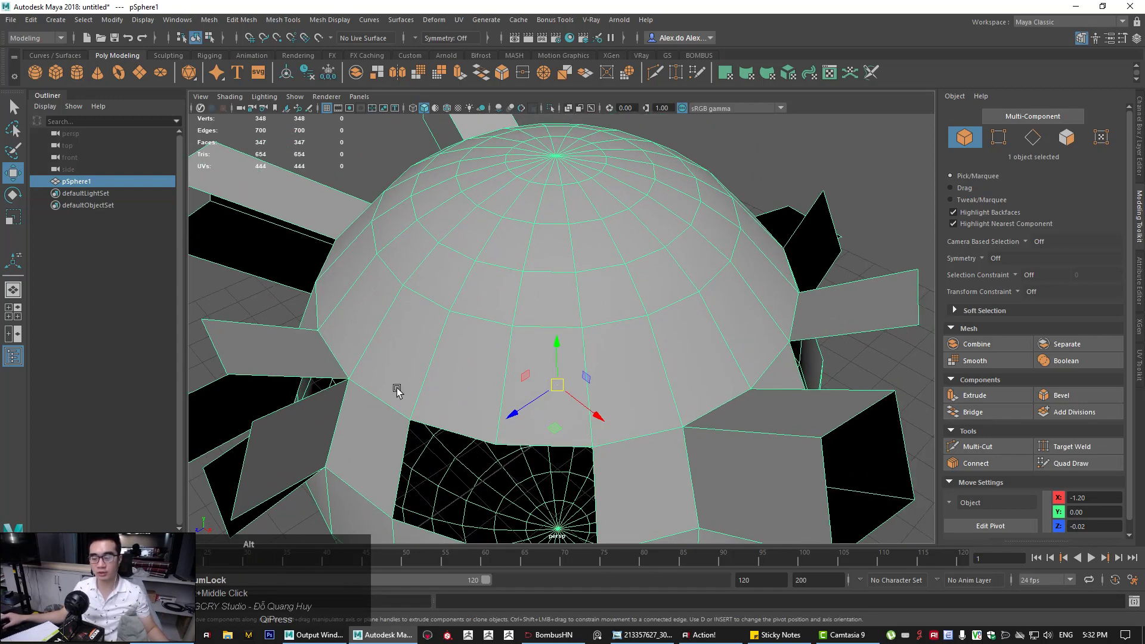
left_click_drag(535, 366, 537, 381, "alt")
middle_click_drag(556, 384, 513, 377, "alt")
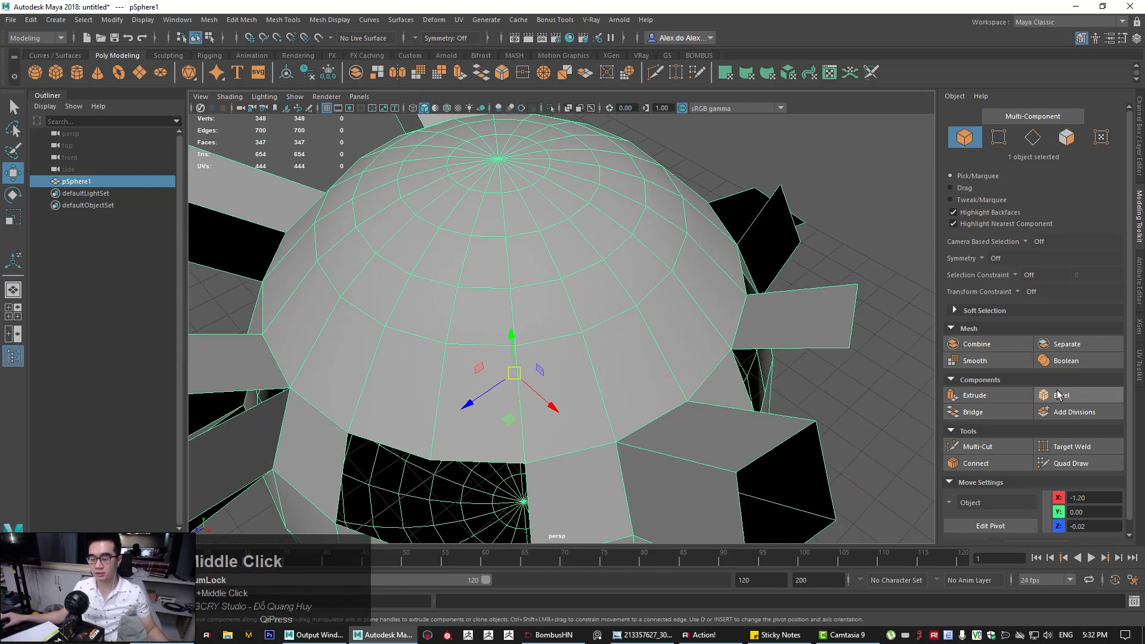
left_click_drag(531, 309, 655, 338, "alt")
middle_click_drag(641, 353, 646, 336, "alt")
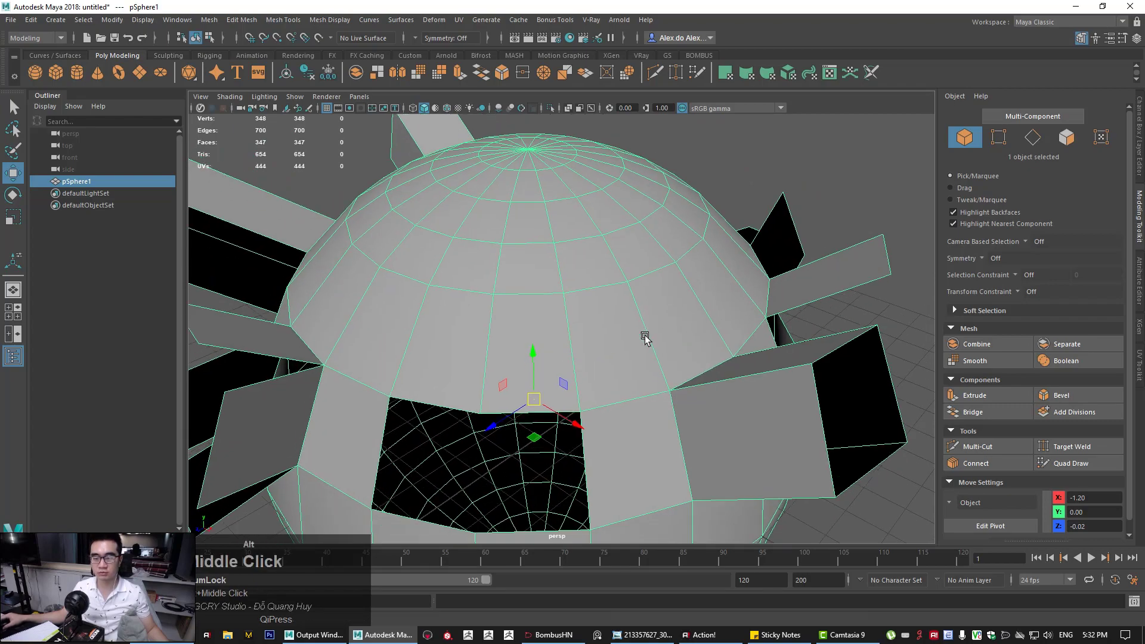
Select the four edges where the square tube meets the sphere and bevel them with a fraction of 0.14
right_click_drag(685, 303, 683, 270)
middle_click_drag(606, 253, 610, 322, "alt")
left_click_drag(663, 367, 677, 382, "alt")
middle_click_drag(677, 382, 649, 263, "alt")
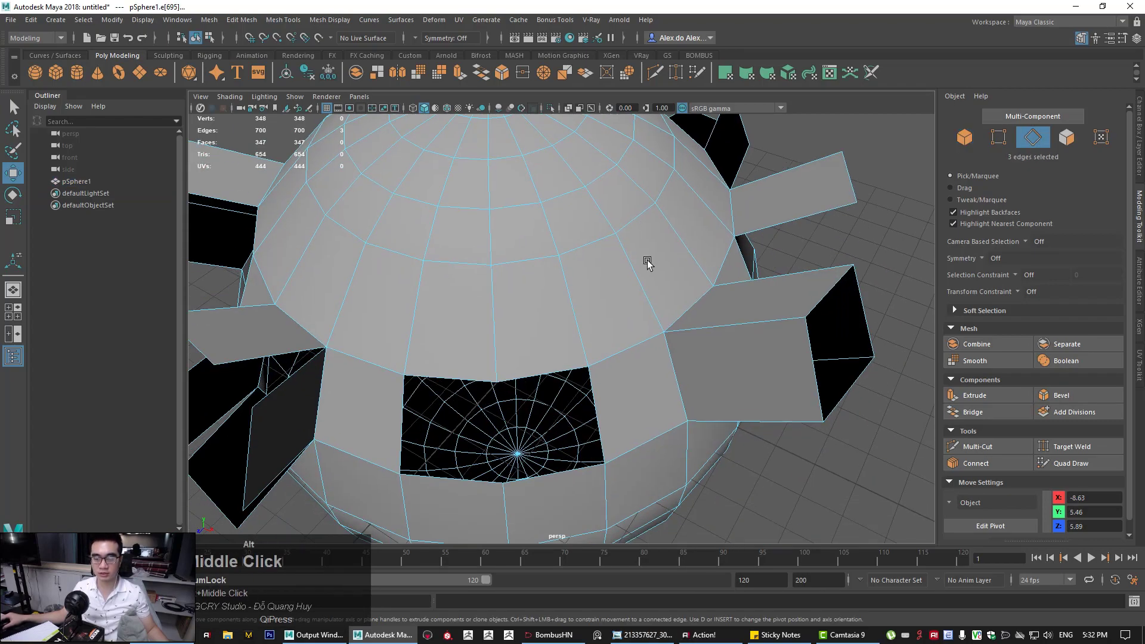
left_click_drag(649, 263, 652, 334, "alt")
left_click(658, 339)
key("q")
left_click(640, 377, "shift")
left_click_drag(640, 377, 645, 334, "alt")
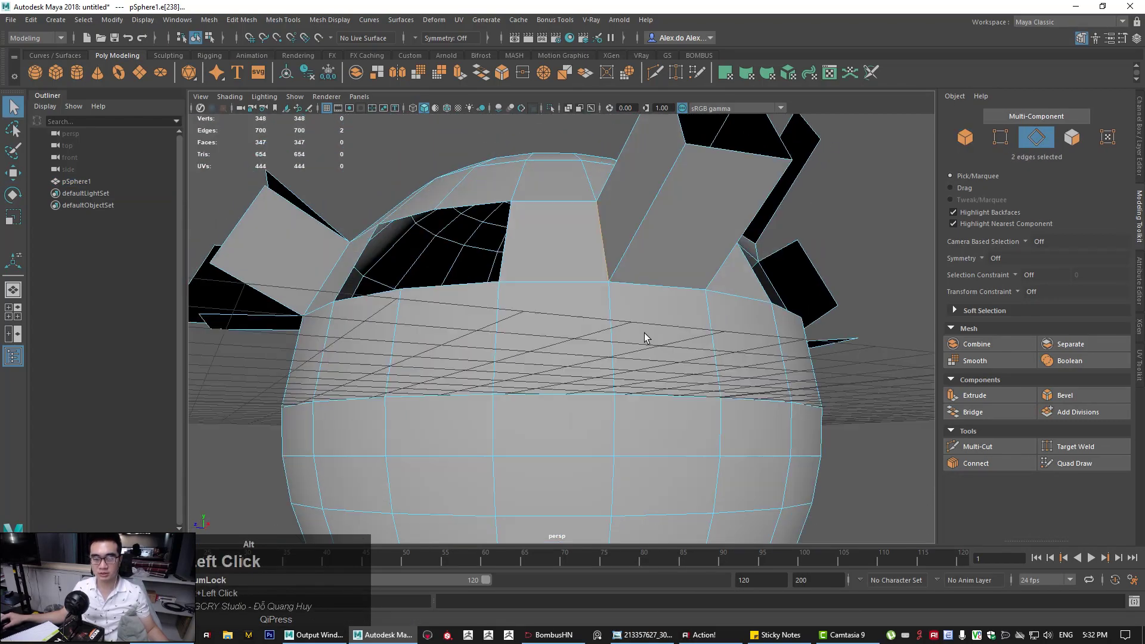
left_click(675, 283, "shift")
left_click_drag(675, 283, 684, 354, "alt+shift")
middle_click_drag(684, 354, 596, 391, "alt")
left_click_drag(596, 392, 610, 410, "alt")
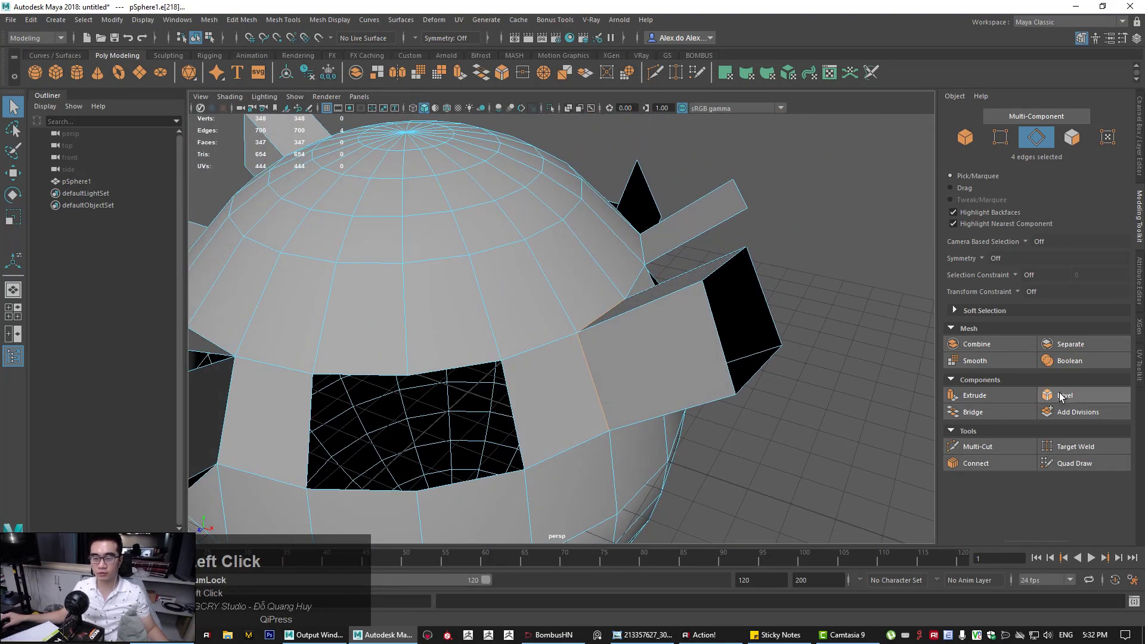
left_click(1066, 396)
left_click_drag(755, 419, 753, 418)
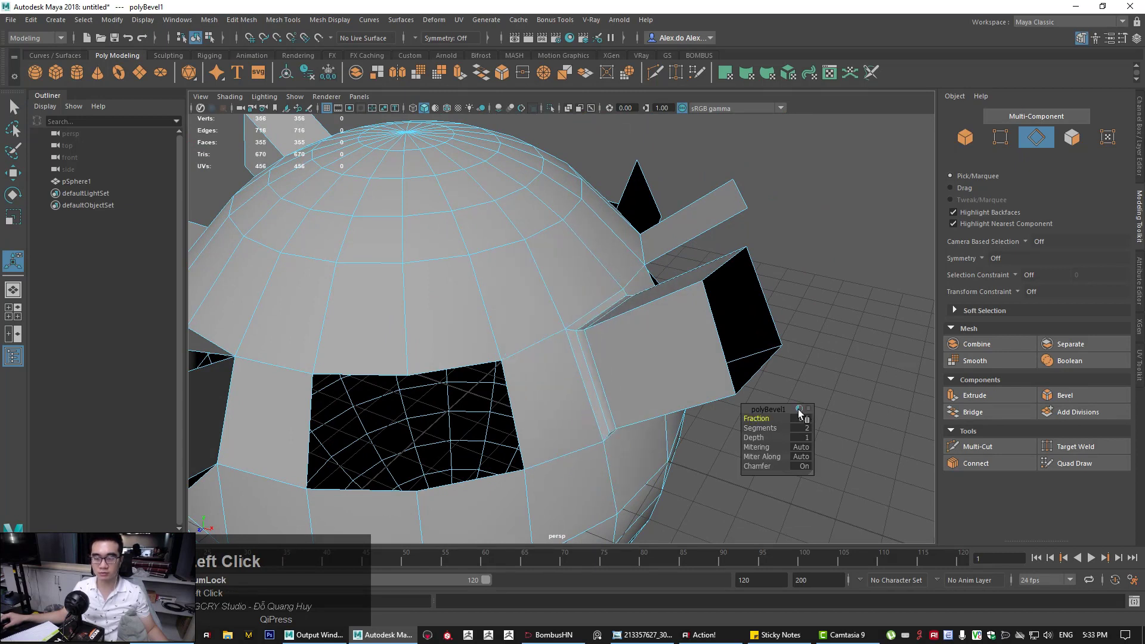
left_click_drag(755, 419, 757, 418)
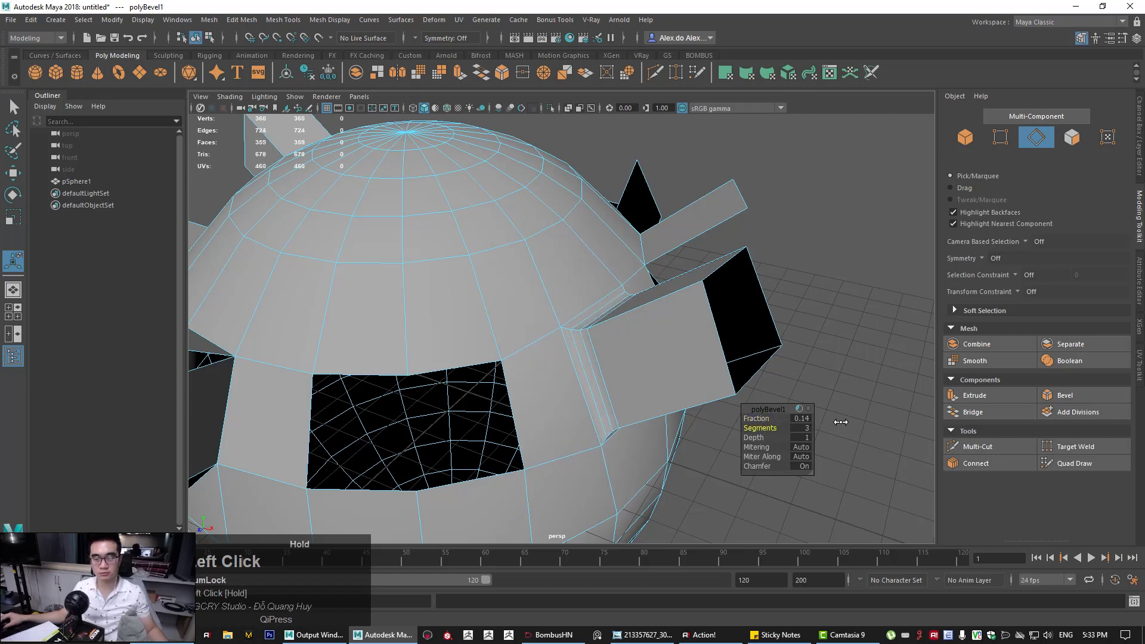
Raise the tube-base bevel to 6 segments and check the rounded corner up close
left_click_drag(1067, 414, 745, 416)
left_click_drag(941, 413, 987, 414)
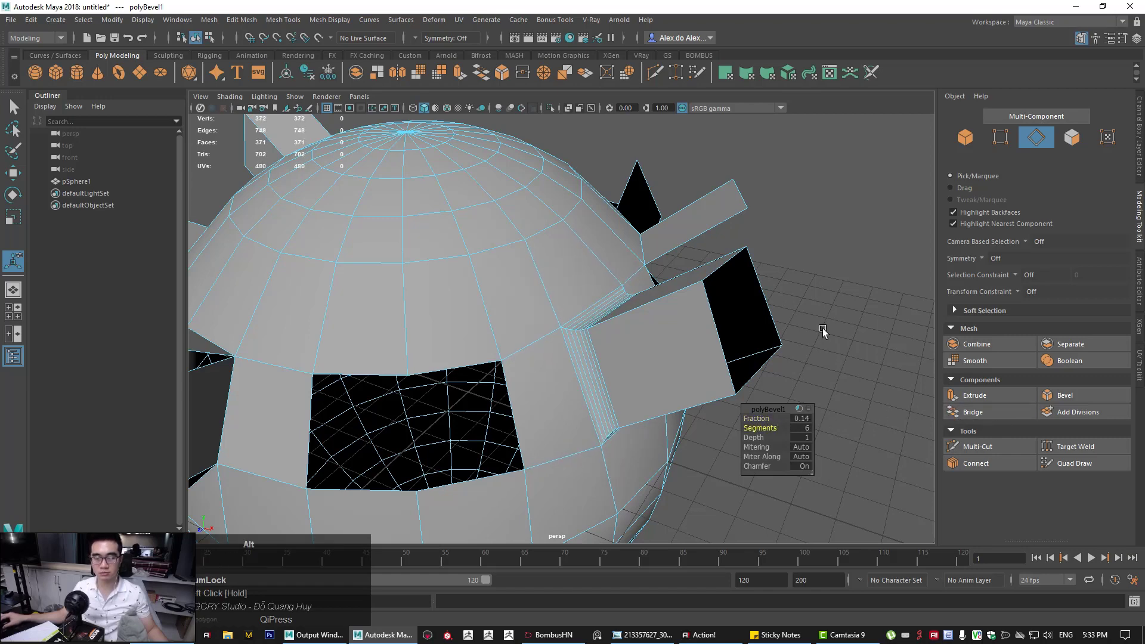
left_click_drag(823, 327, 649, 346, "alt")
right_click_drag(649, 346, 613, 346, "alt")
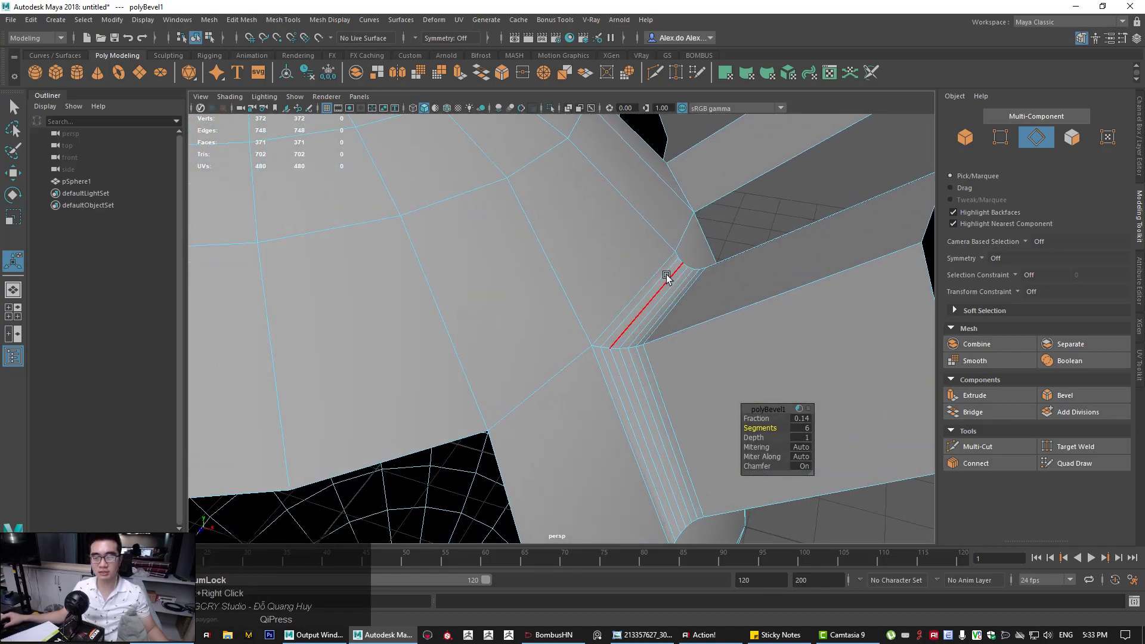
left_click_drag(562, 351, 557, 366, "alt")
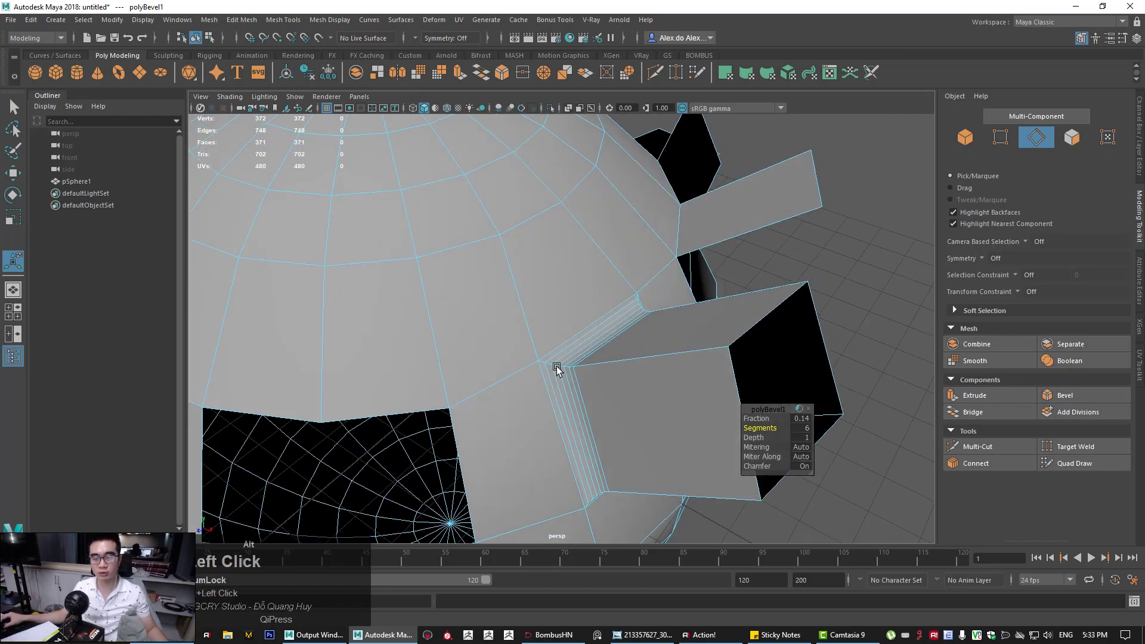
key("q")
Select the three edges at the base of the three-sided extrusion and bevel them
right_click_drag(614, 343, 483, 322, "alt")
left_click_drag(483, 322, 574, 315, "alt")
middle_click_drag(495, 462, 506, 322, "alt")
left_click_drag(507, 326, 630, 410, "alt")
left_click(637, 320)
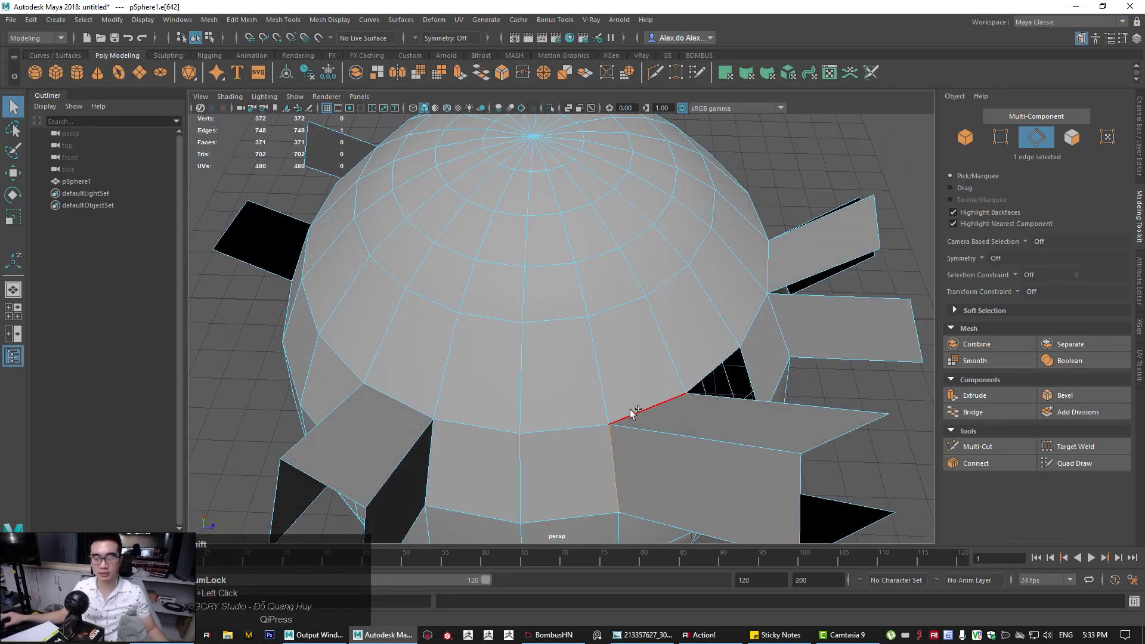
left_click(630, 410)
left_click_drag(632, 513, 626, 358, "alt")
middle_click_drag(602, 218, 565, 364, "alt")
left_click_drag(565, 364, 566, 388, "alt")
left_click(552, 344, "shift")
left_click(553, 394, "shift")
middle_click_drag(566, 388, 572, 358, "alt")
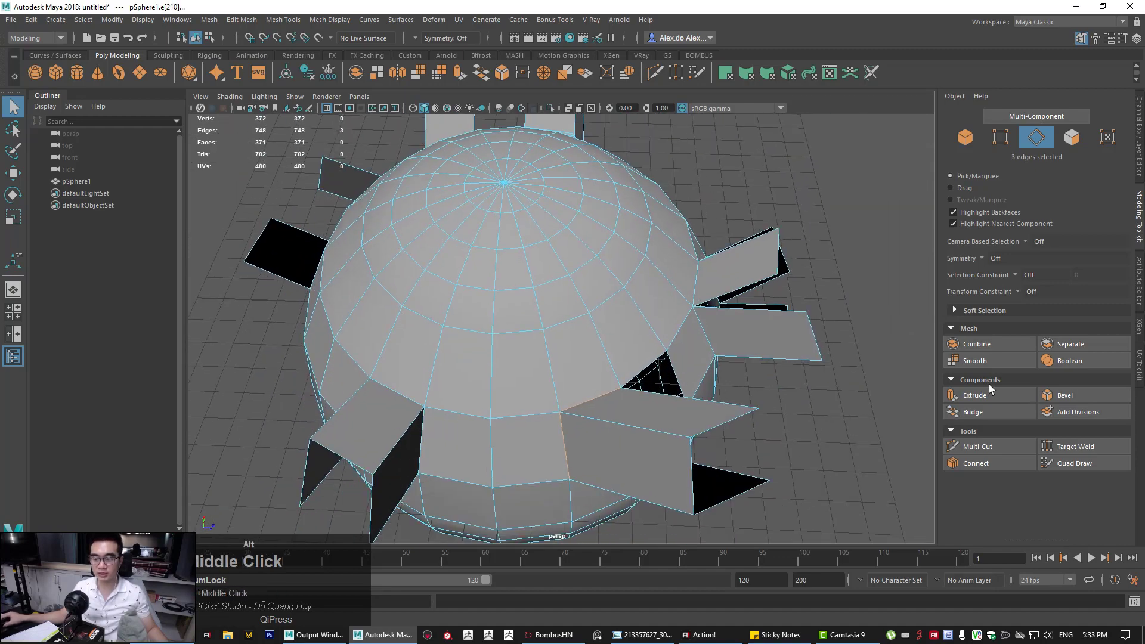
left_click(1065, 395)
left_click_drag(766, 419, 887, 414)
left_click_drag(626, 399, 532, 378, "alt")
key("q")
Switch to object mode and examine how the beveled bases blend into the sphere
right_click_drag(680, 262, 734, 221)
left_click_drag(769, 226, 576, 373, "alt")
middle_click_drag(626, 372, 531, 348, "alt")
left_click_drag(661, 411, 663, 448, "alt")
left_click_drag(586, 408, 507, 352, "alt")
middle_click_drag(507, 351, 450, 388, "alt")
left_click_drag(449, 388, 570, 380, "alt")
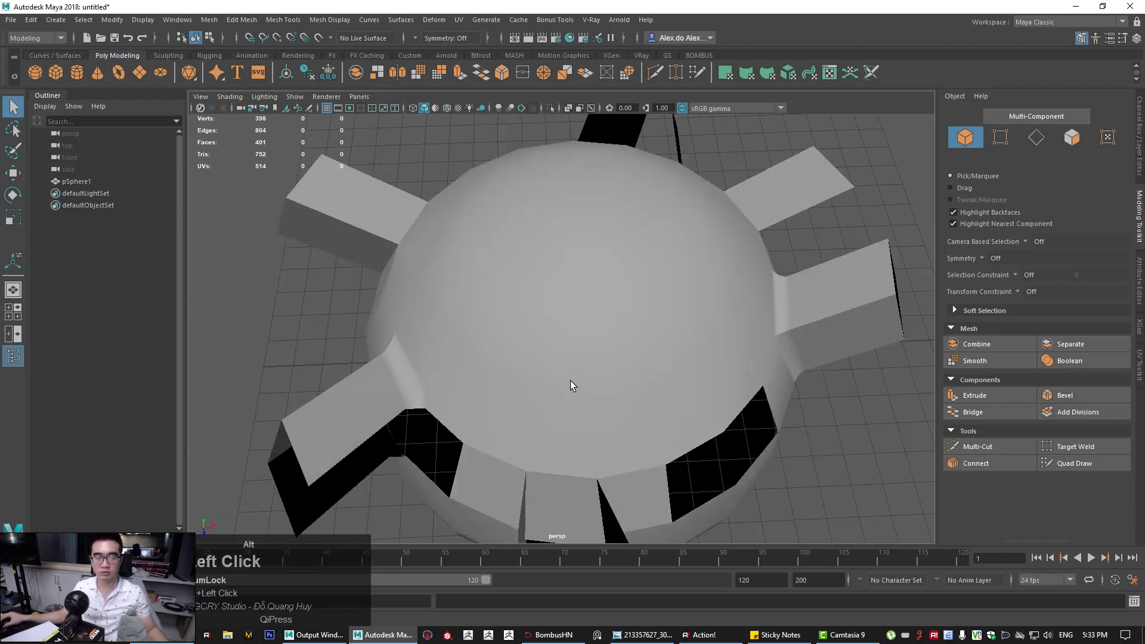
left_click(570, 381)
Select three edges at the base of the separate flaps around the front opening and bevel them with a fraction of 0.21
middle_click_drag(531, 436, 606, 325, "alt")
right_click_drag(612, 302, 620, 208)
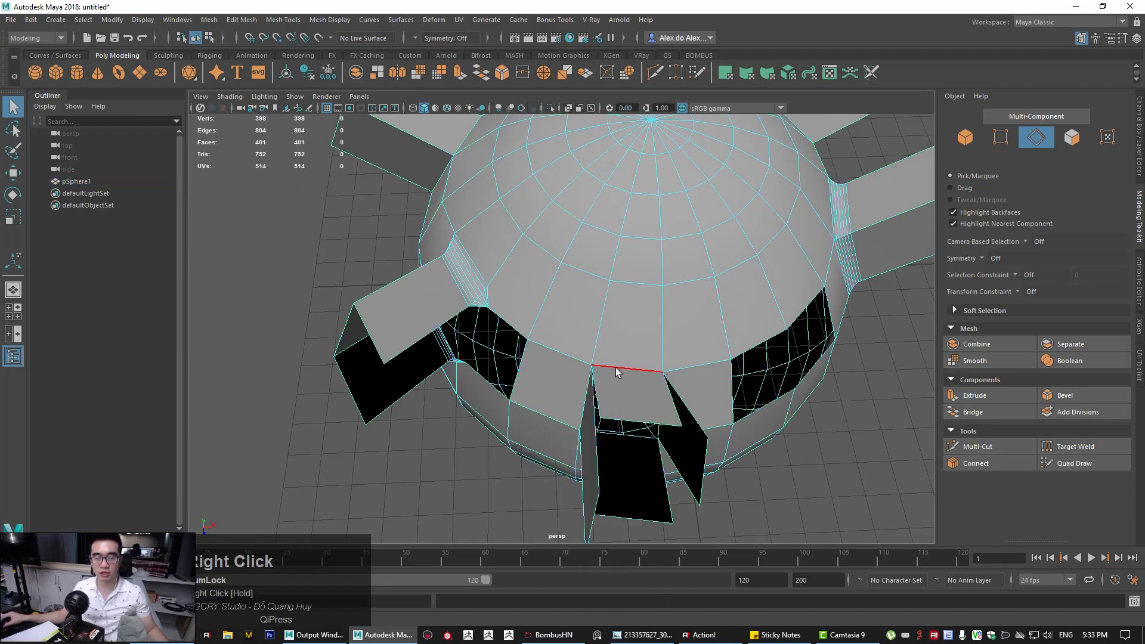
left_click(626, 369)
left_click_drag(619, 387, 651, 333, "alt")
left_click(640, 337, "shift")
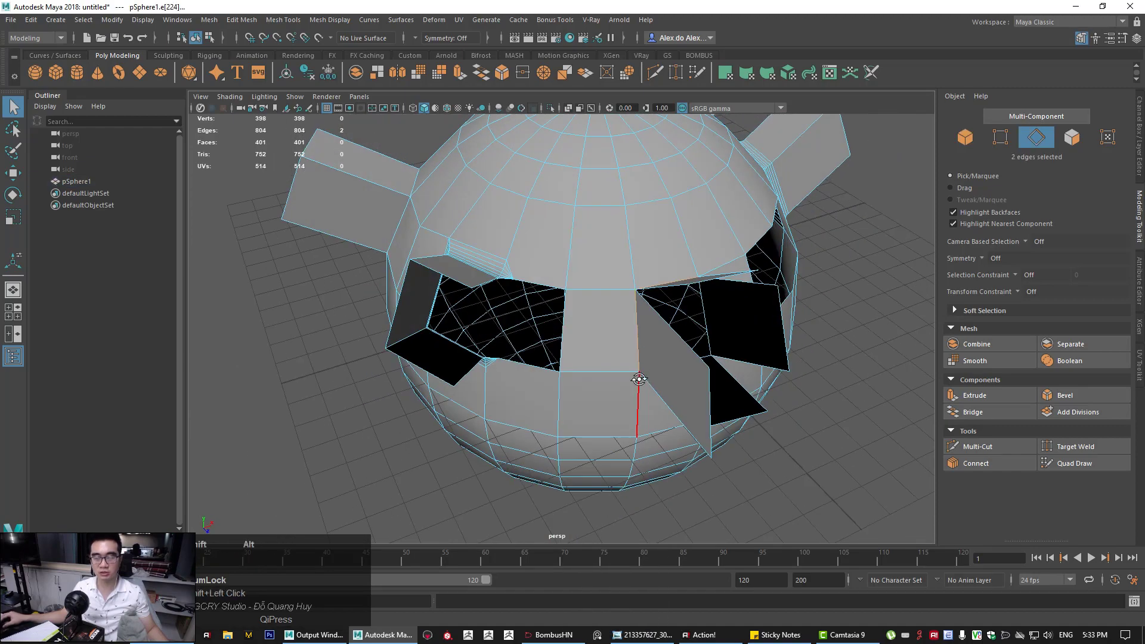
left_click_drag(639, 381, 638, 356, "alt")
left_click(650, 281, "shift")
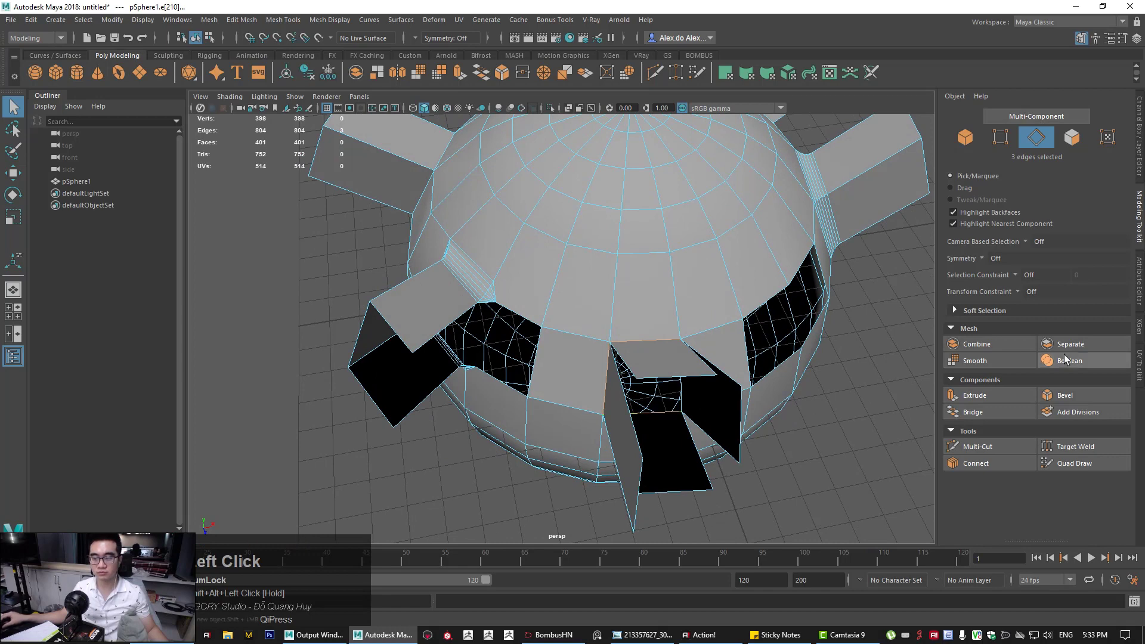
left_click(1058, 394)
left_click_drag(756, 420, 802, 403)
key("q")
Return to object mode, deselect the mesh and compare the beveled flap bases with the unbeveled ones around the sphere
right_click_drag(802, 403, 991, 225)
left_click(804, 444)
left_click_drag(804, 444, 527, 376, "alt")
right_click_drag(595, 358, 517, 338, "alt")
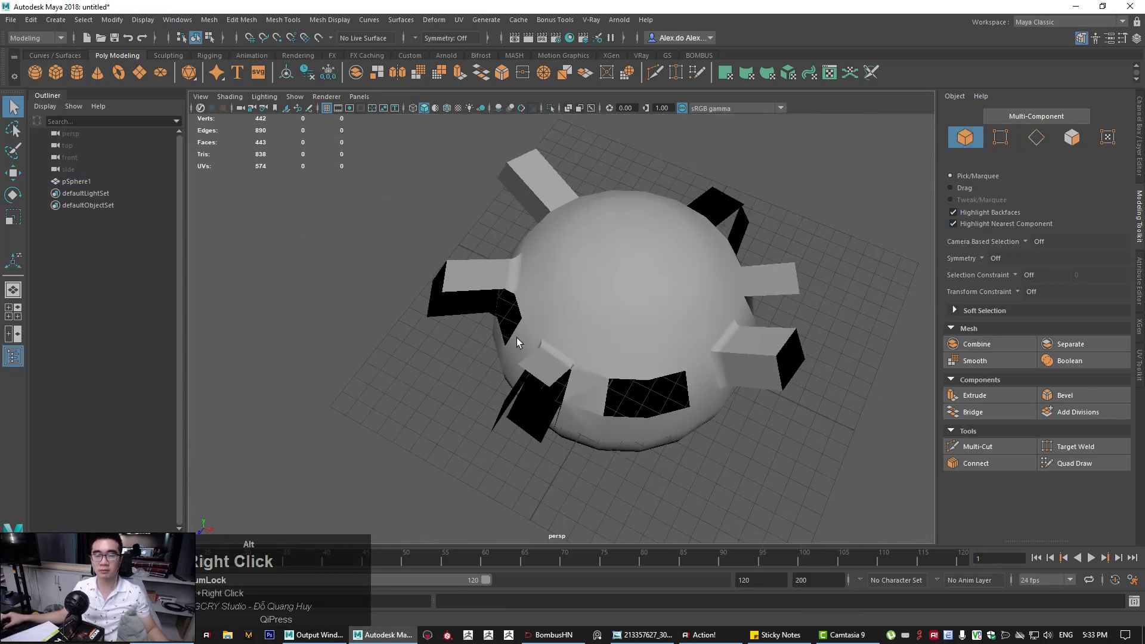
mouse_move(517, 337)
left_mouse_down("alt")
mouse_move(789, 340)
mouse_move(534, 331)
left_mouse_up("alt")
right_click_drag(529, 361, 573, 373, "alt")
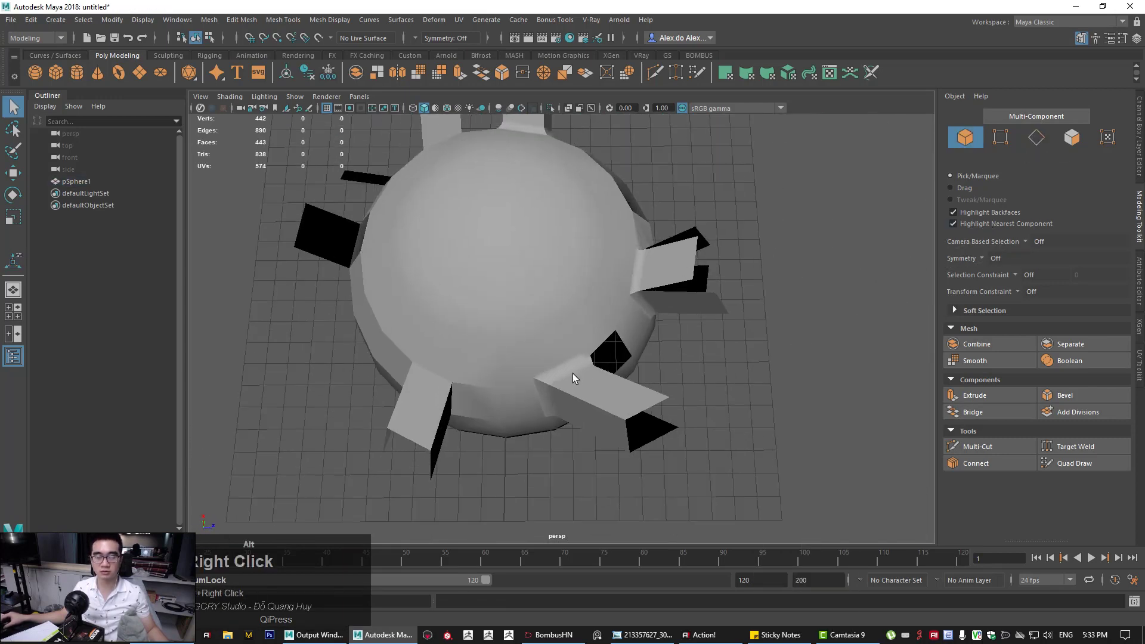
middle_click_drag(529, 354, 603, 373, "alt")
left_click_drag(603, 373, 595, 365, "alt")
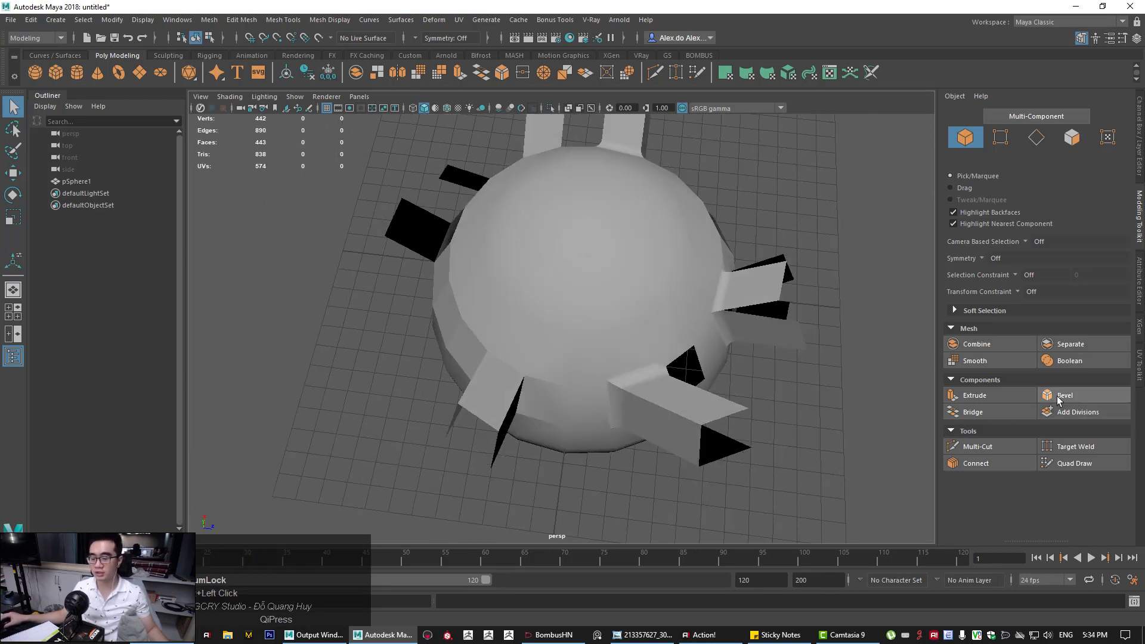
right_click_drag(631, 393, 612, 438, "alt")
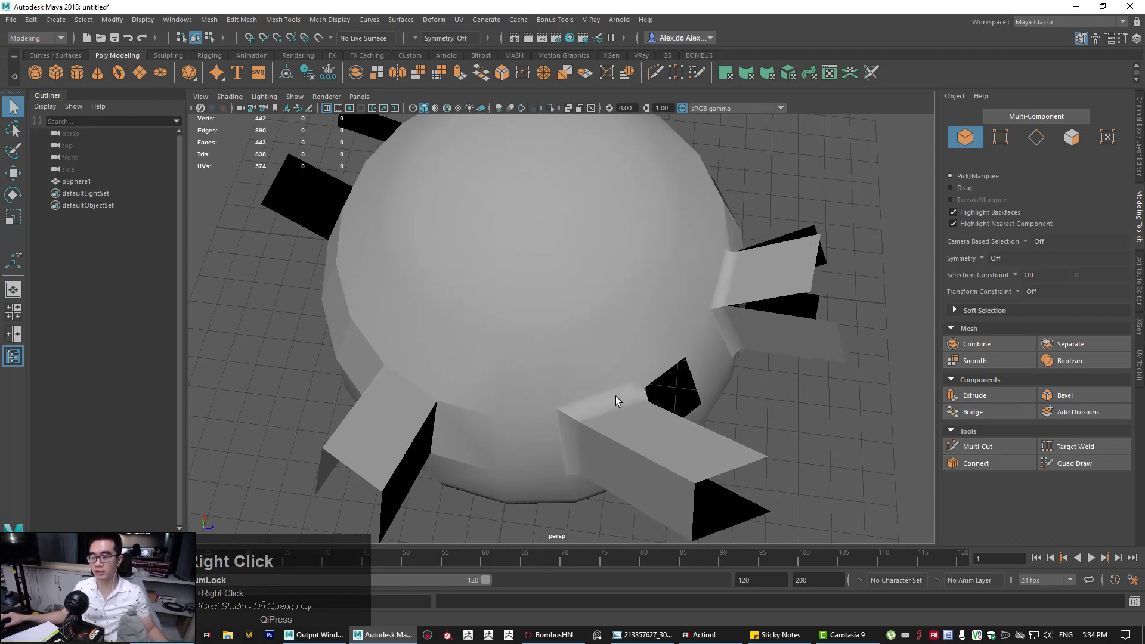
left_click_drag(582, 417, 584, 405, "alt")
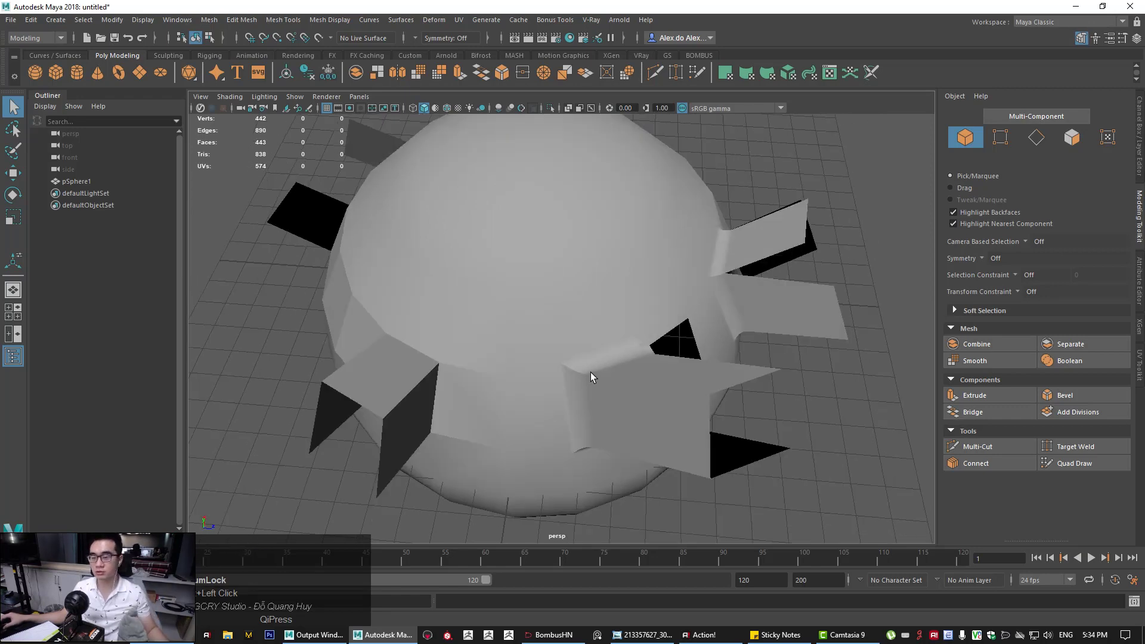
right_click_drag(591, 378, 566, 391, "alt")
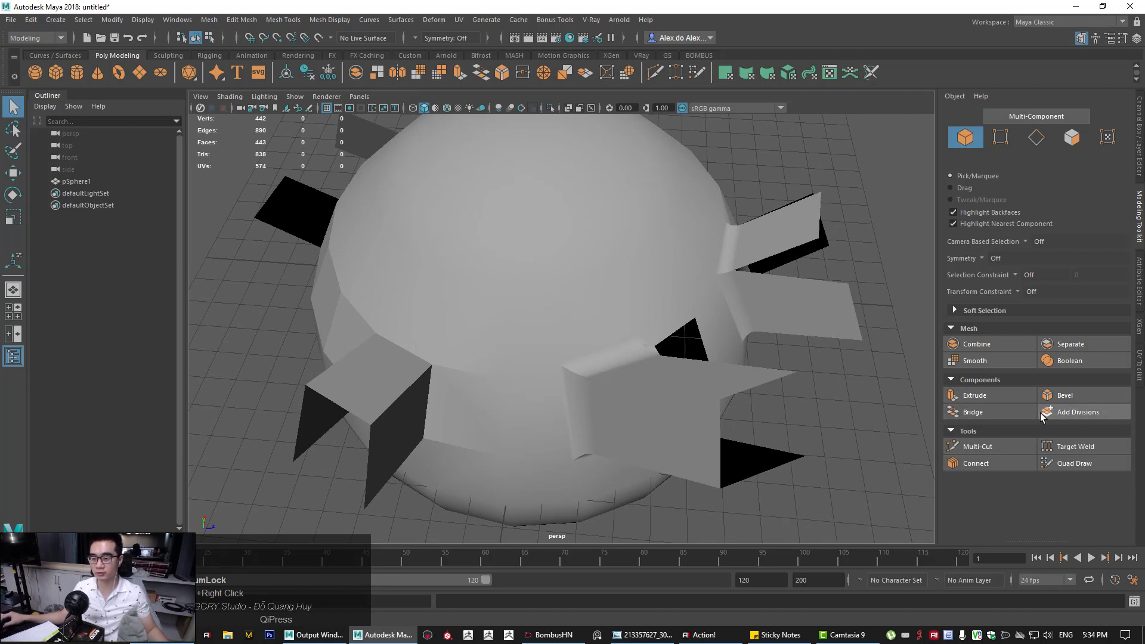
Try Add Divisions on the whole sphere object with 1 division
left_click(485, 206)
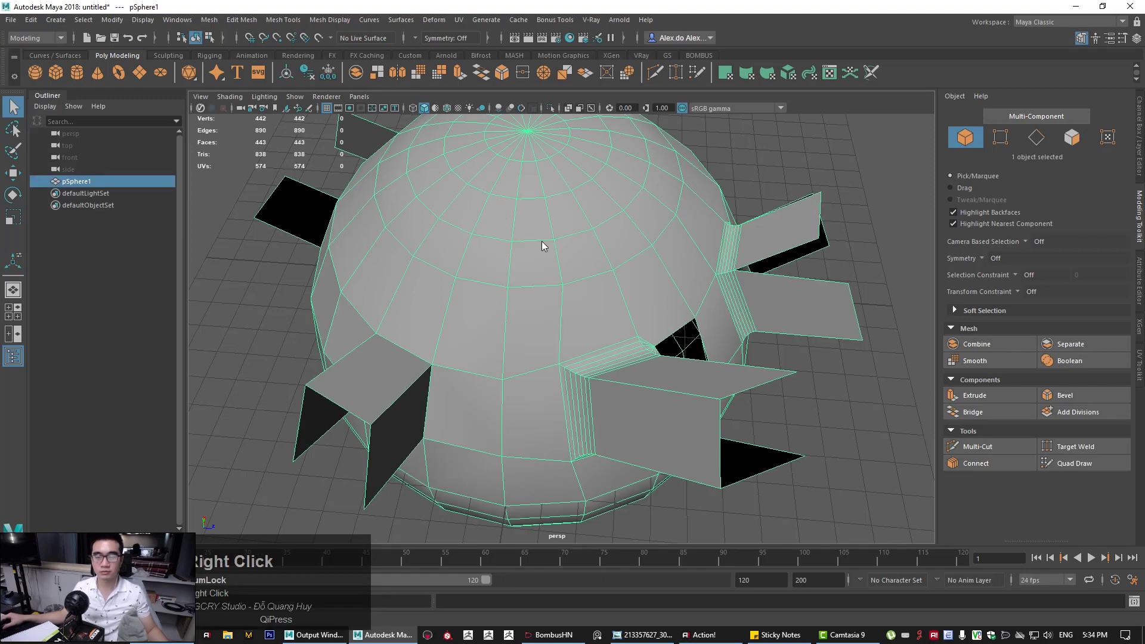
right_click_drag(543, 242, 636, 195)
middle_click_drag(550, 255, 563, 290, "alt")
right_click(586, 254)
left_click(586, 287)
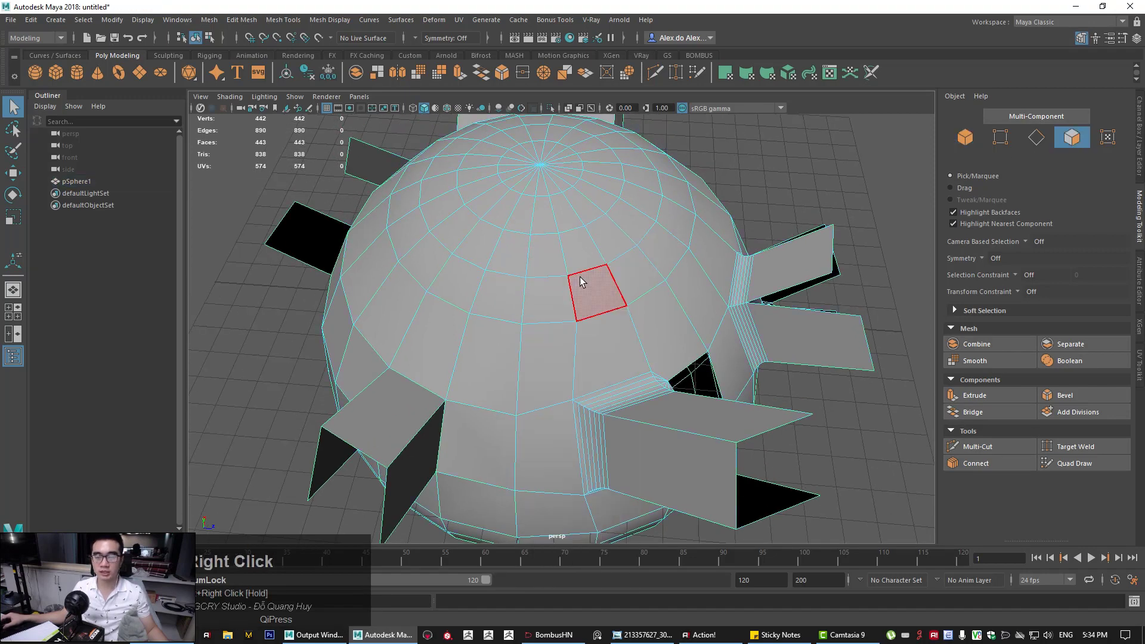
right_click_drag(602, 307, 659, 232)
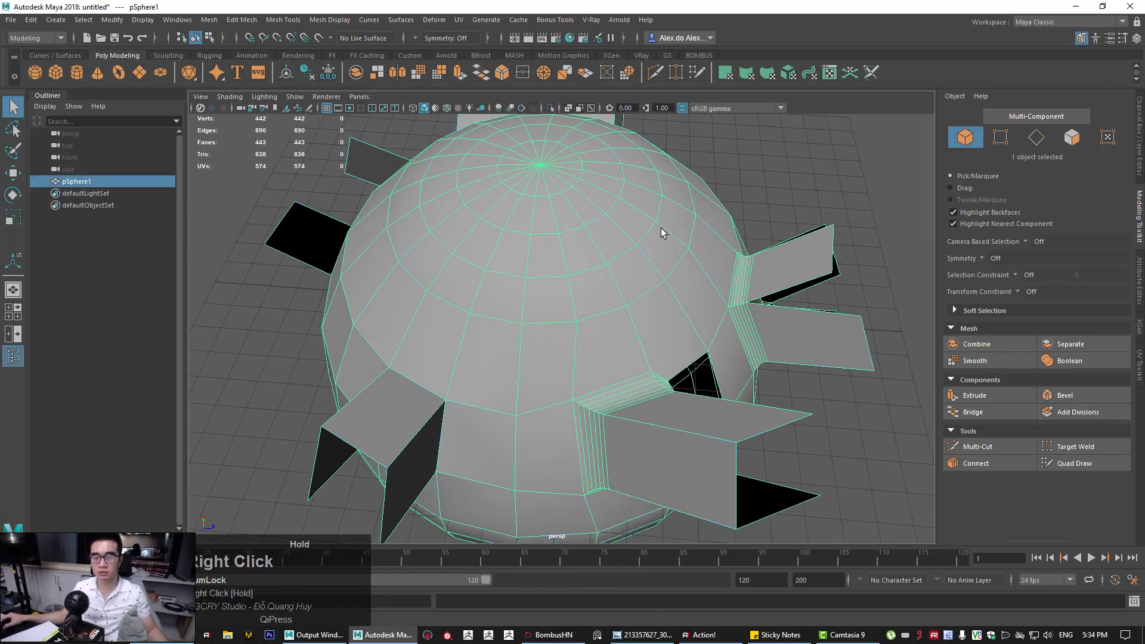
left_click(1068, 412)
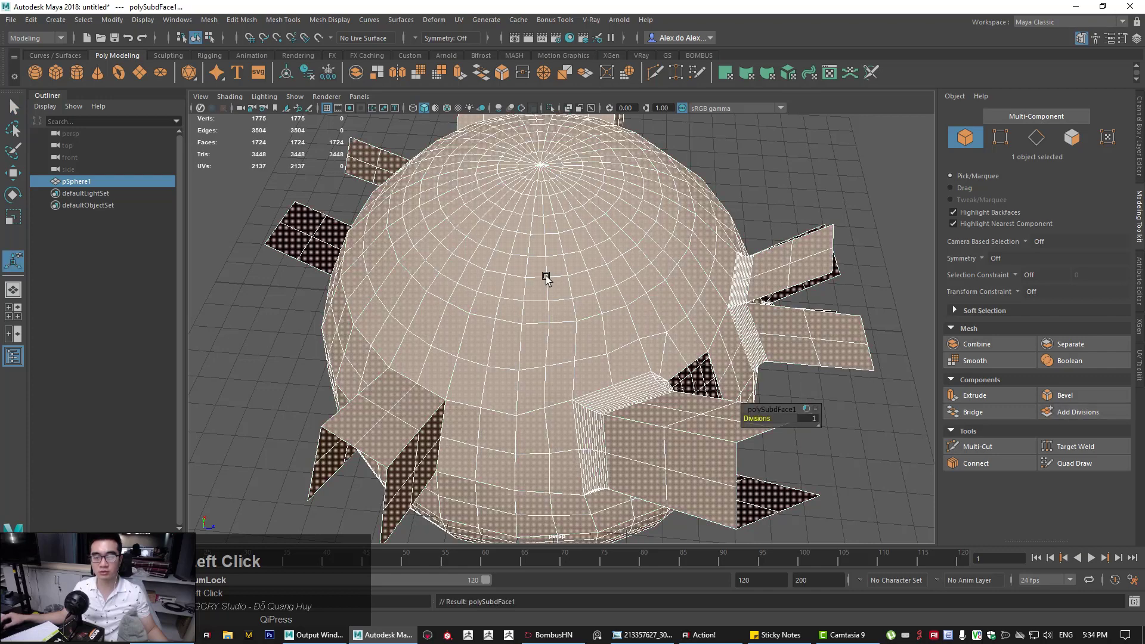
key("ctrl+z")
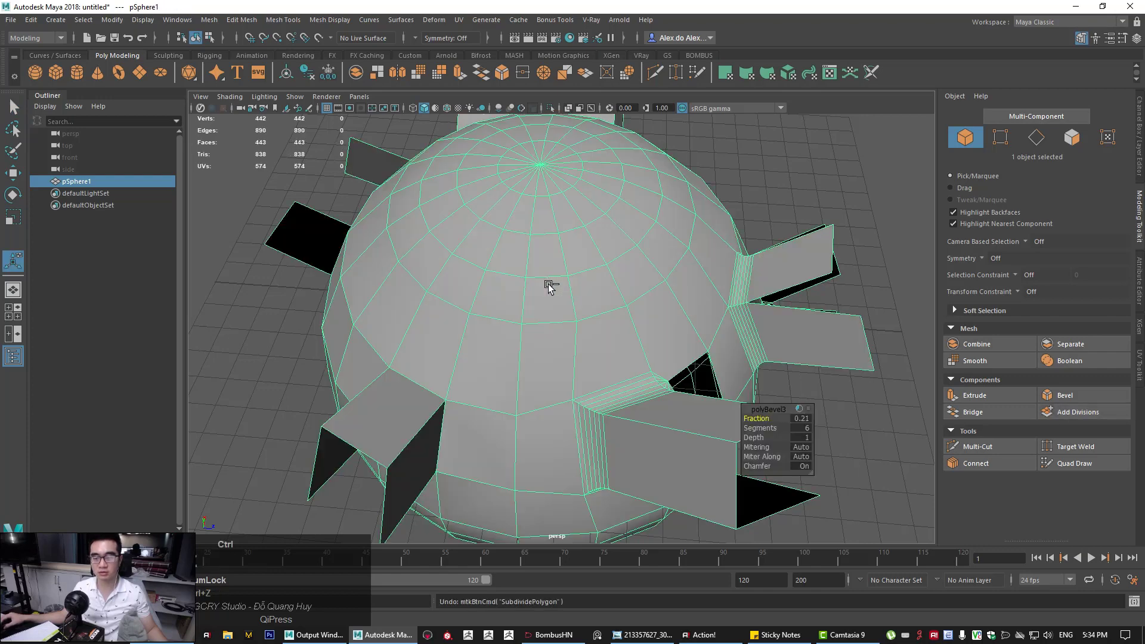
Try Add Divisions once more on the whole sphere, and try Smooth with 1 division, undoing each of them
left_click(1063, 412)
key("ctrl+z")
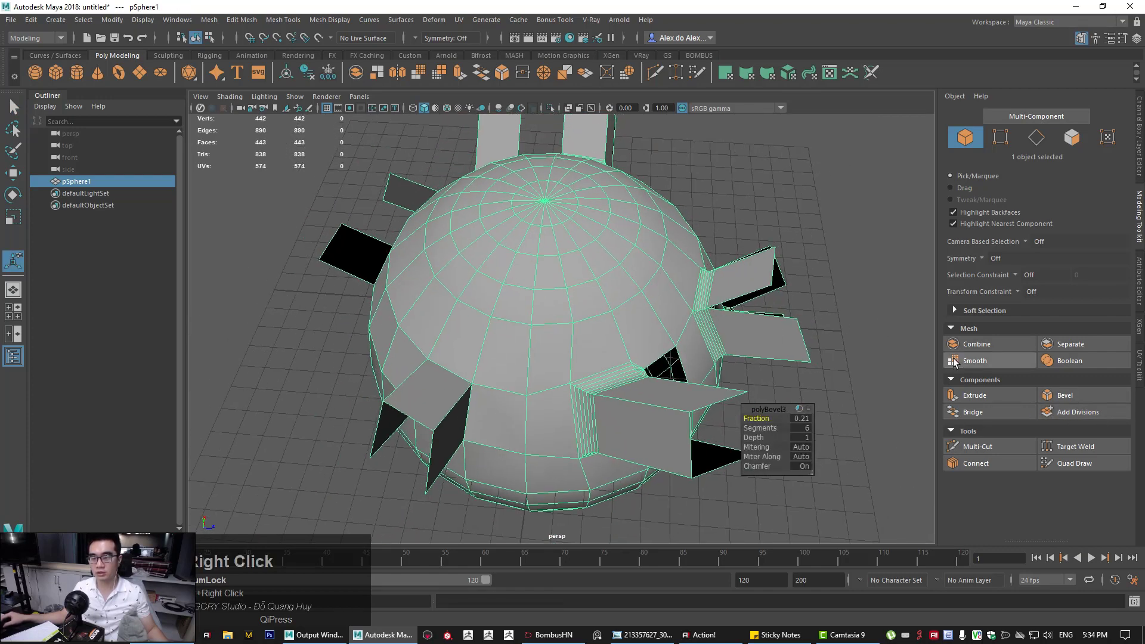
middle_click_drag(587, 271, 631, 285, "alt")
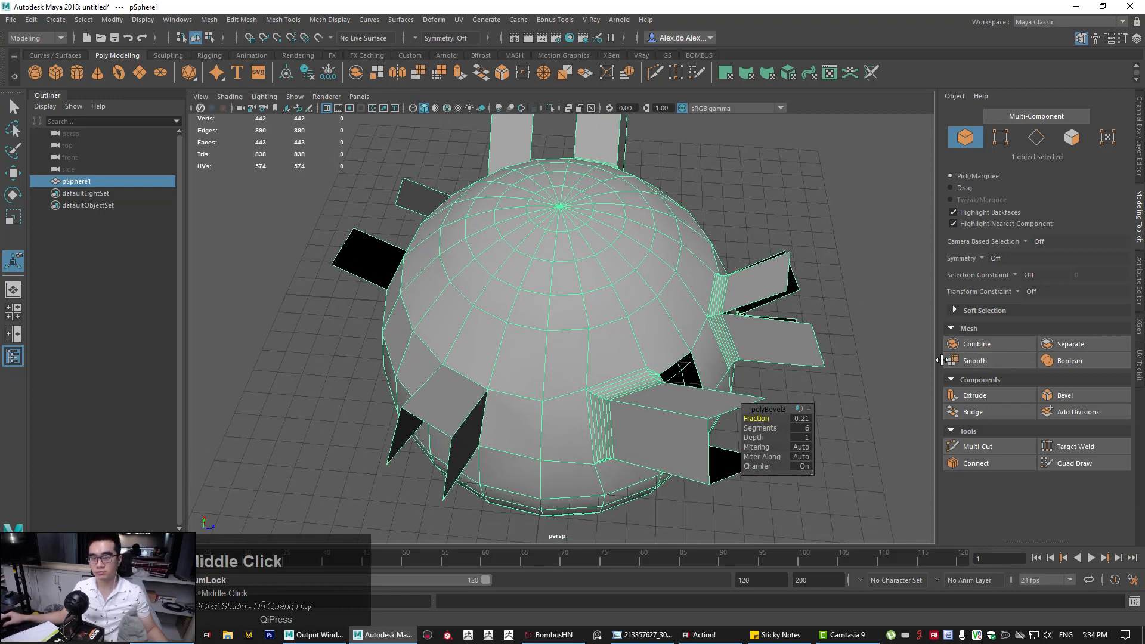
left_click(972, 361)
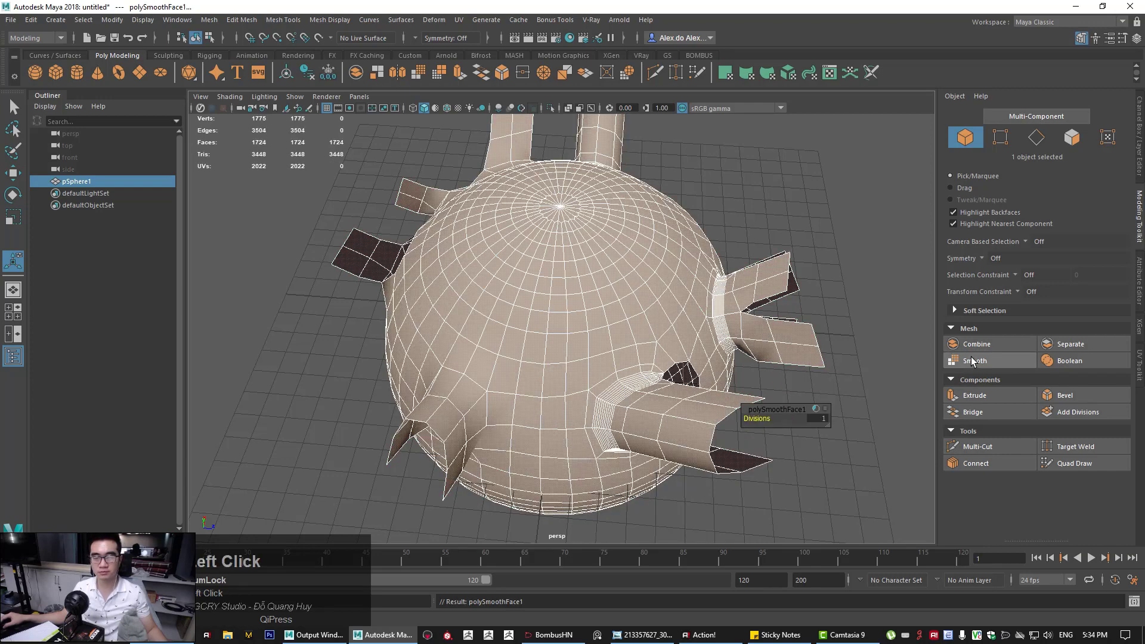
key("ctrl+z")
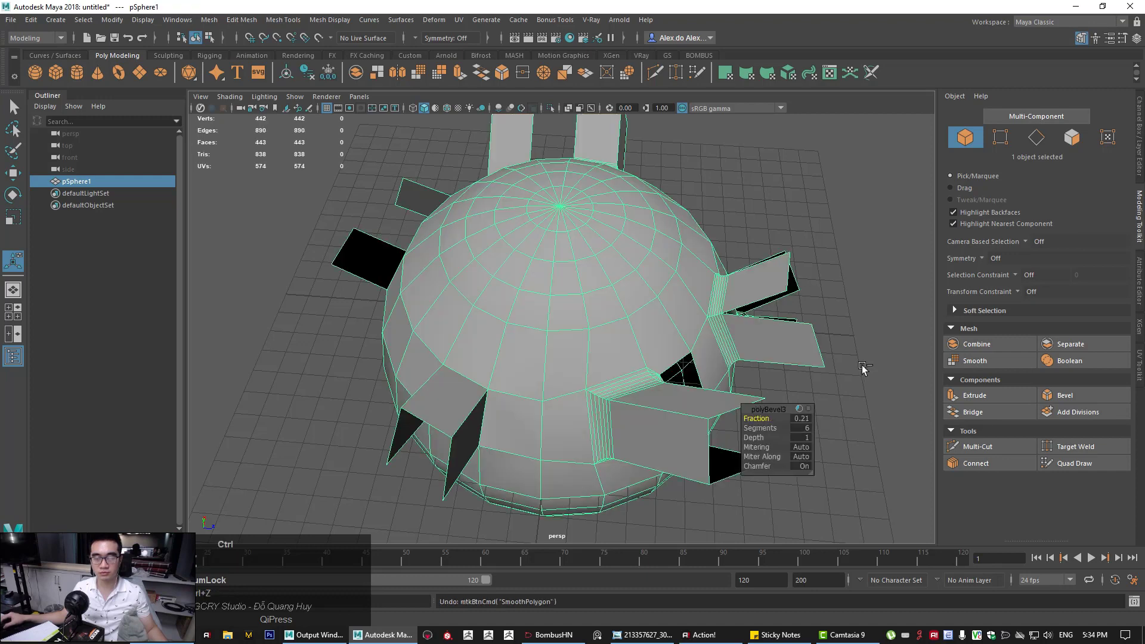
Try the 1-division Smooth again, undo it and circle the unbeveled three-sided flap with a red annotation pen
left_click(967, 361)
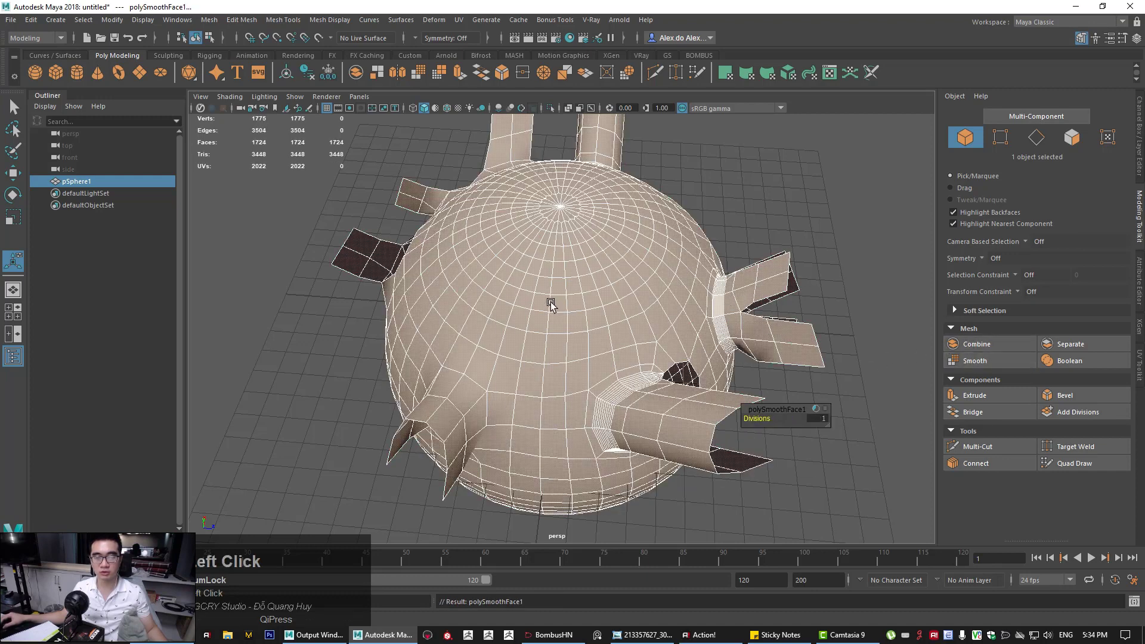
key("ctrl+z")
mouse_move(444, 339)
left_mouse_down()
mouse_move(396, 358)
mouse_move(505, 362)
left_mouse_up()
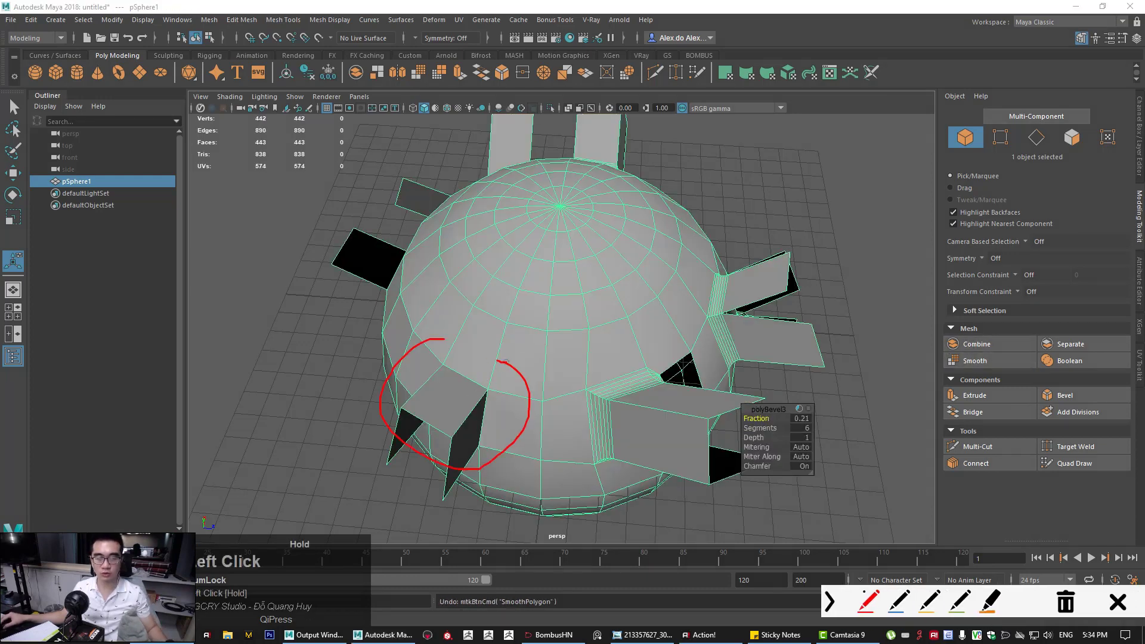
Smooth the sphere with 1 division, pin a screen capture of the unbeveled flap, and undo the smoothing
left_click(974, 361)
key("ctrl+1")
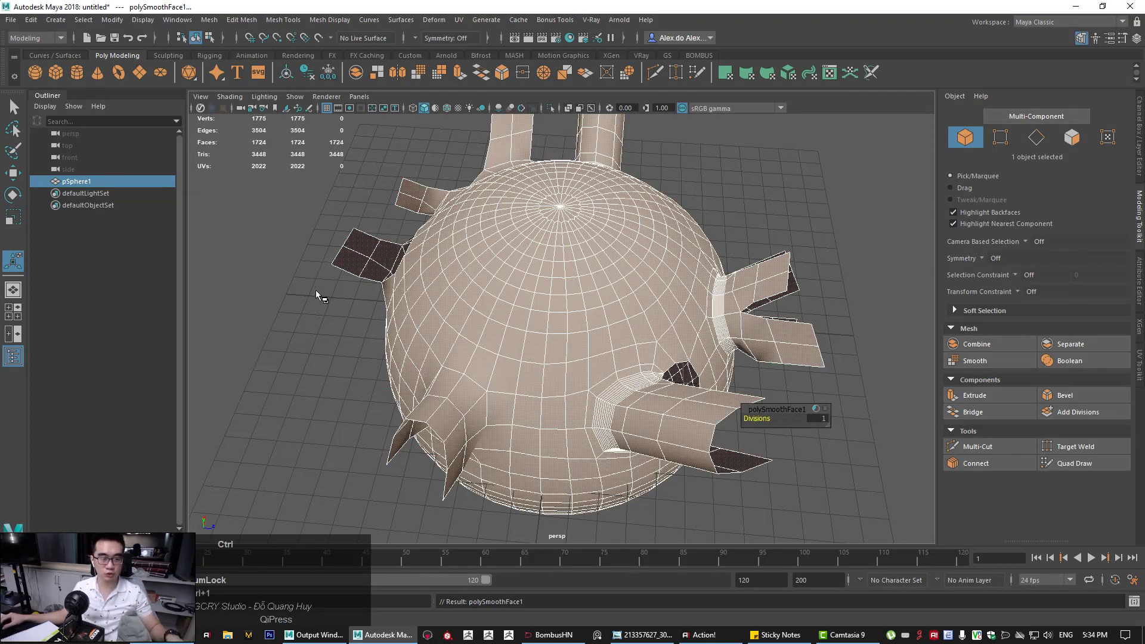
left_click_drag(550, 525, 550, 523, "ctrl")
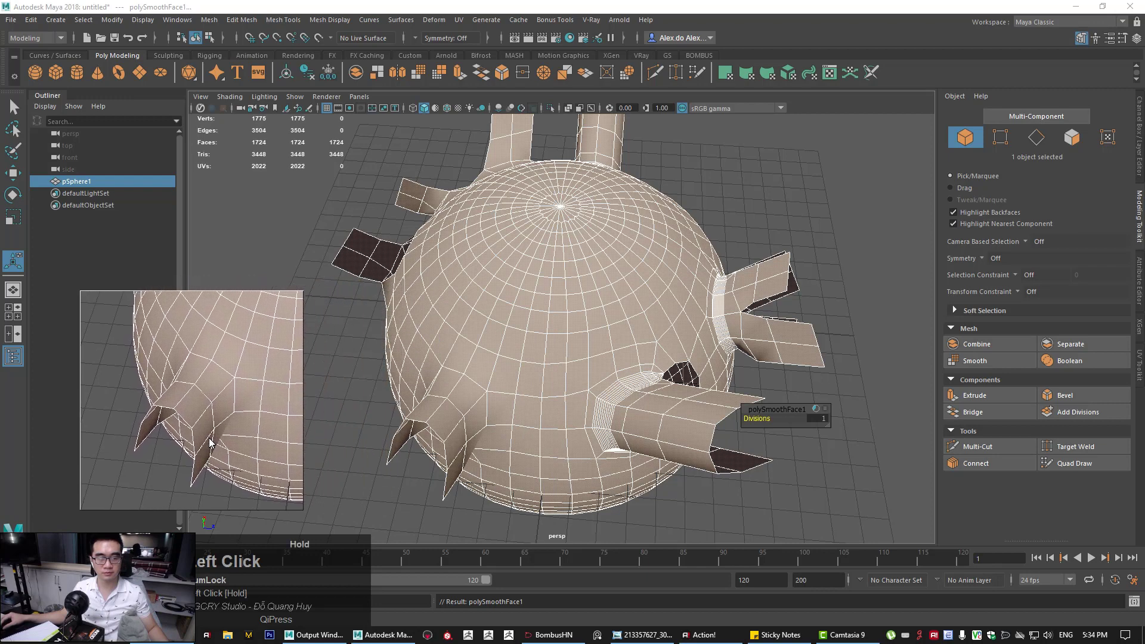
left_click(876, 441)
key("ctrl+z")
key("ctrl+z")
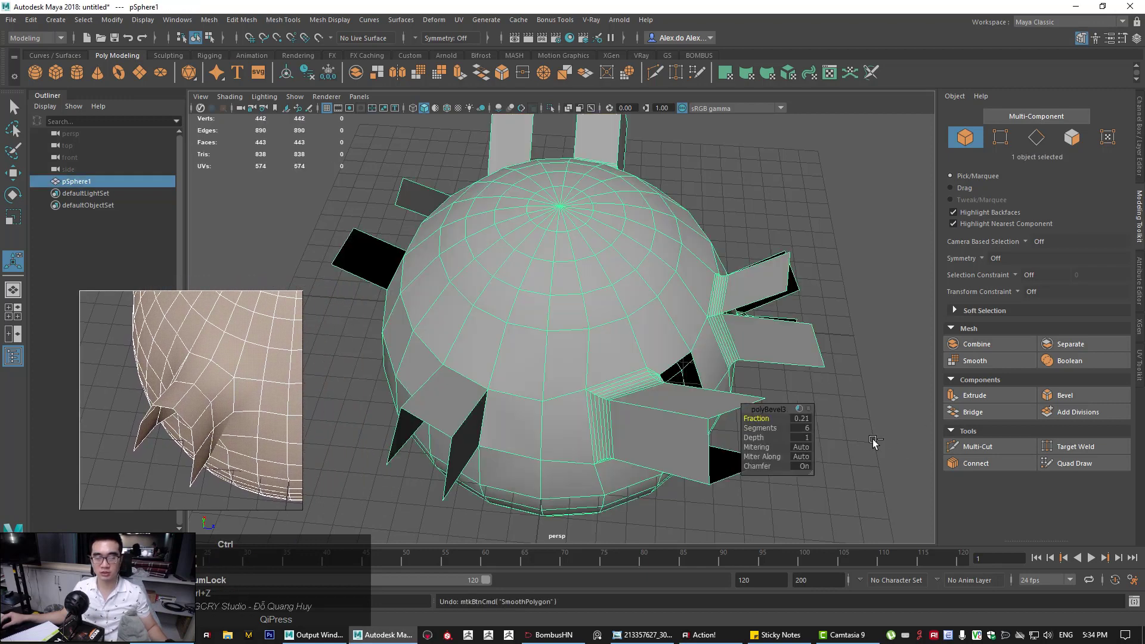
Apply Add Divisions with 1 division, pin a second capture of the same flap and line it up beside the first
left_click(1059, 412)
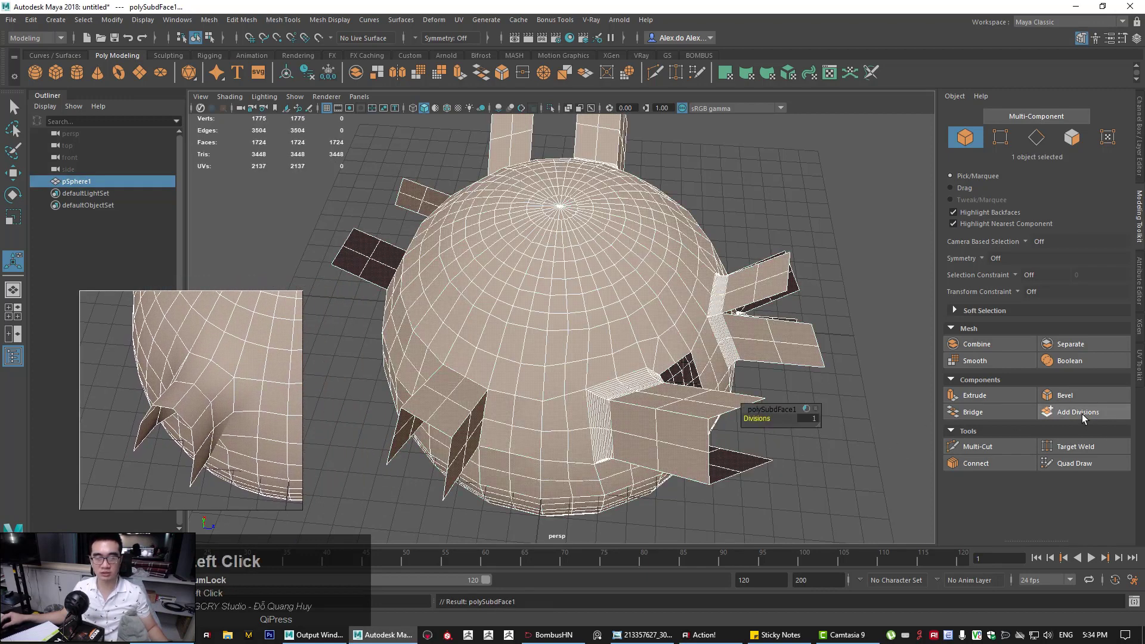
left_click_drag(312, 302, 510, 505, "ctrl")
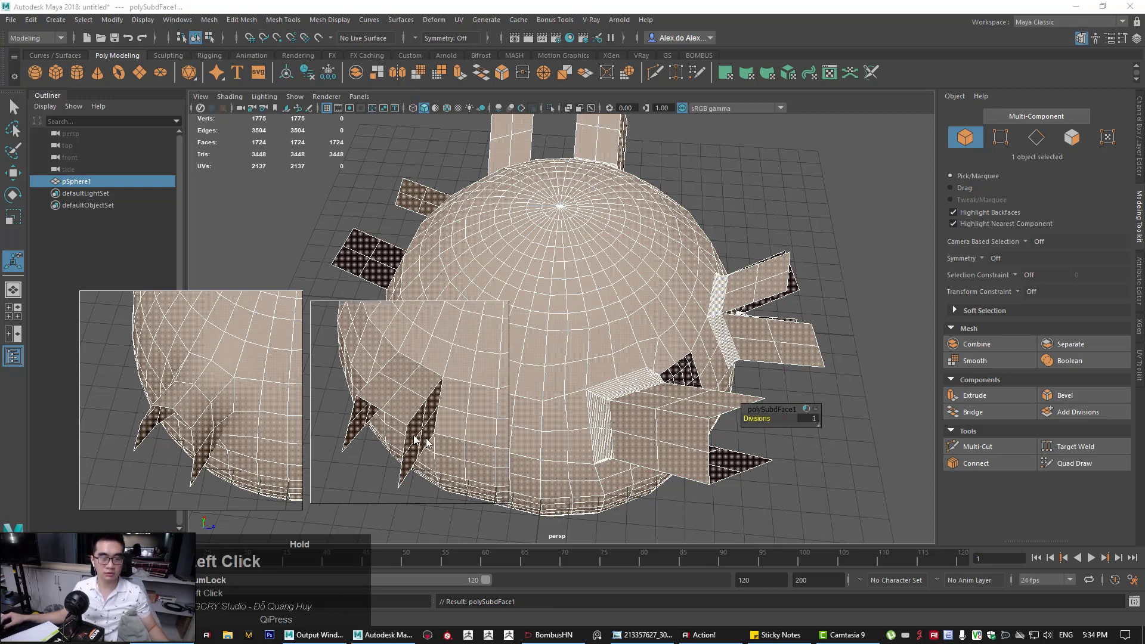
left_click_drag(417, 439, 358, 419)
left_click_drag(216, 406, 141, 379)
left_click_drag(324, 397, 291, 388)
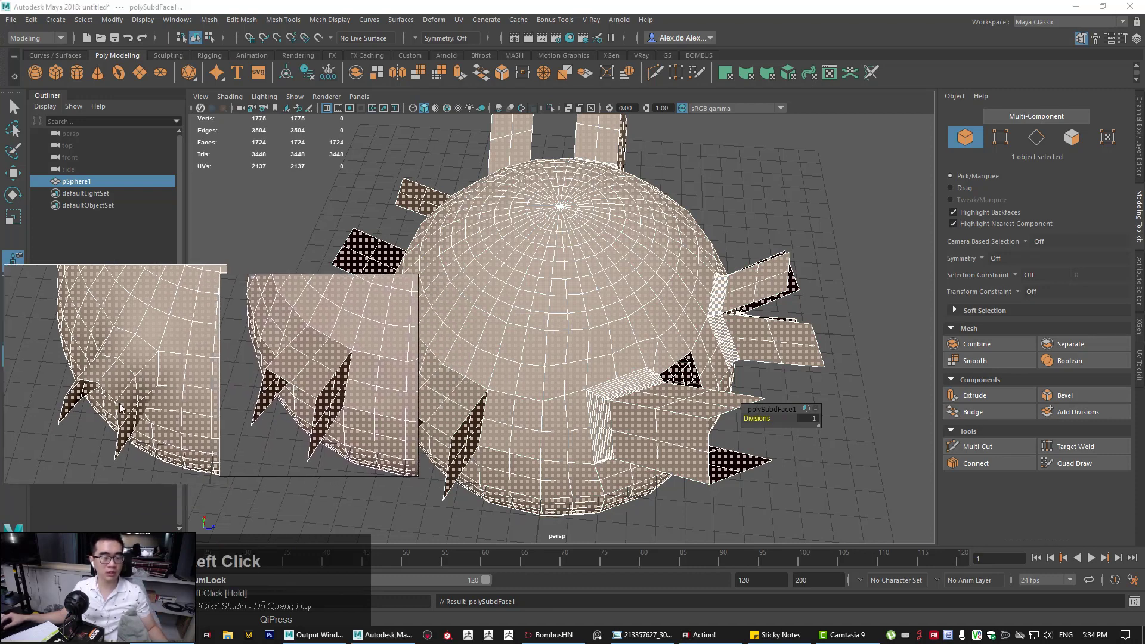
left_click_drag(119, 402, 118, 392)
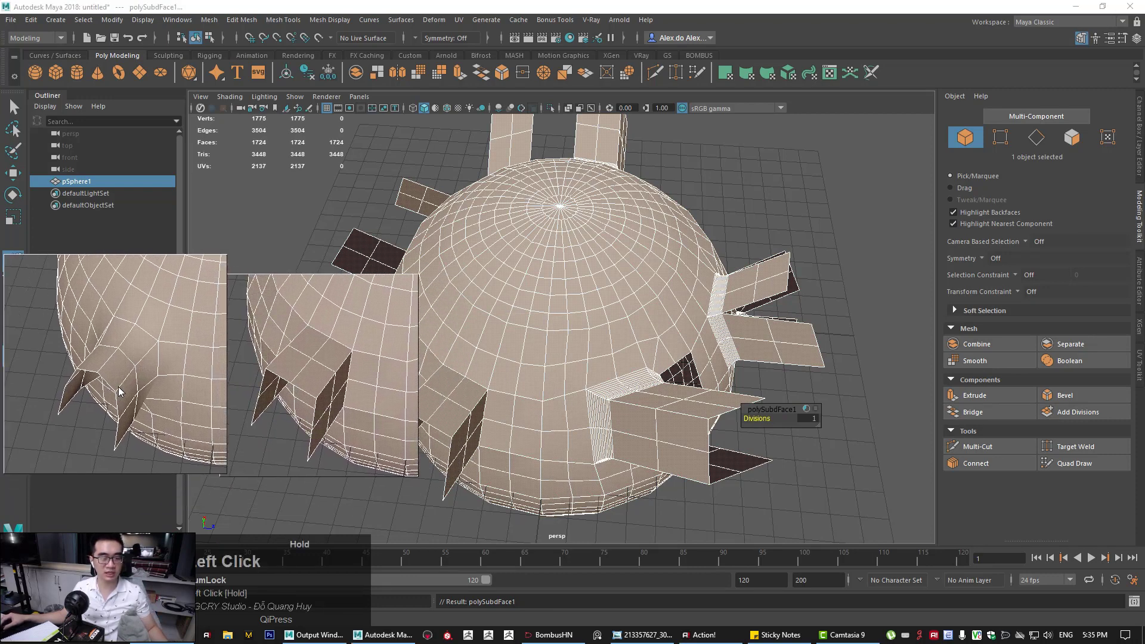
left_click_drag(294, 403, 296, 399)
Label the two pinned captures "smt" and "subdiv" in red, and remove the labels and both captures
key("ctrl+alt+g")
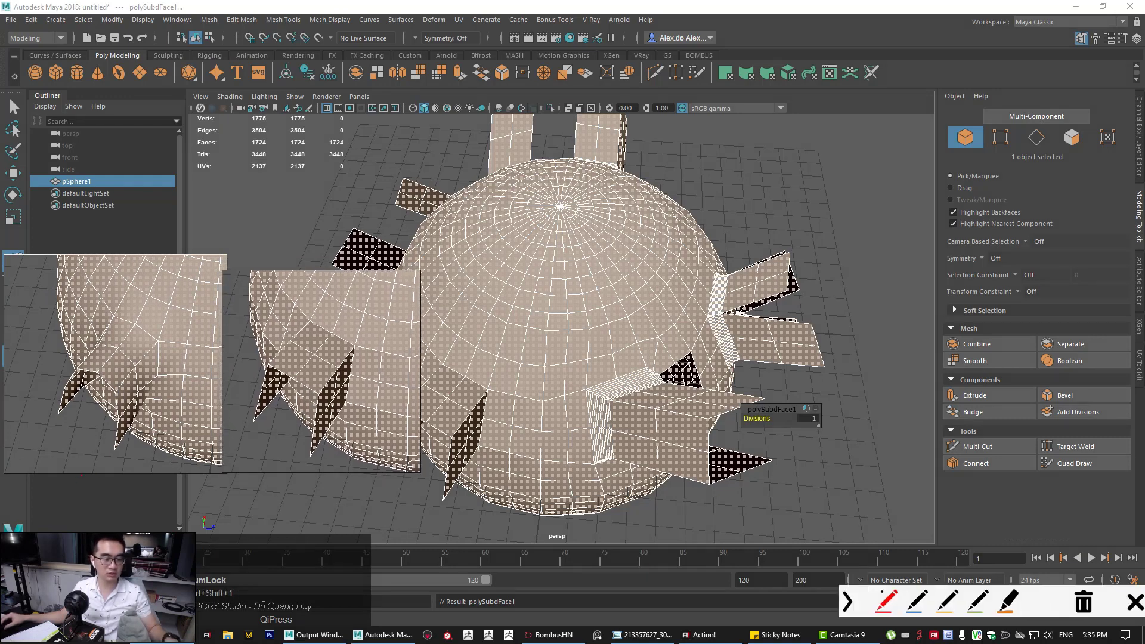
left_click_drag(87, 466, 64, 502)
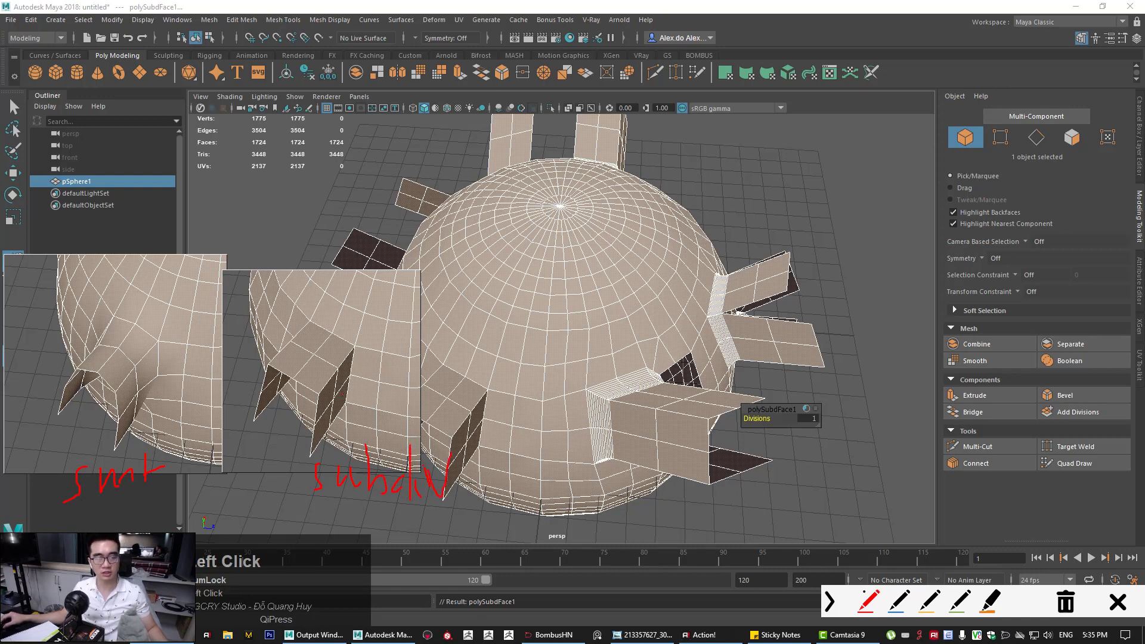
key("Escape")
double_click(297, 387)
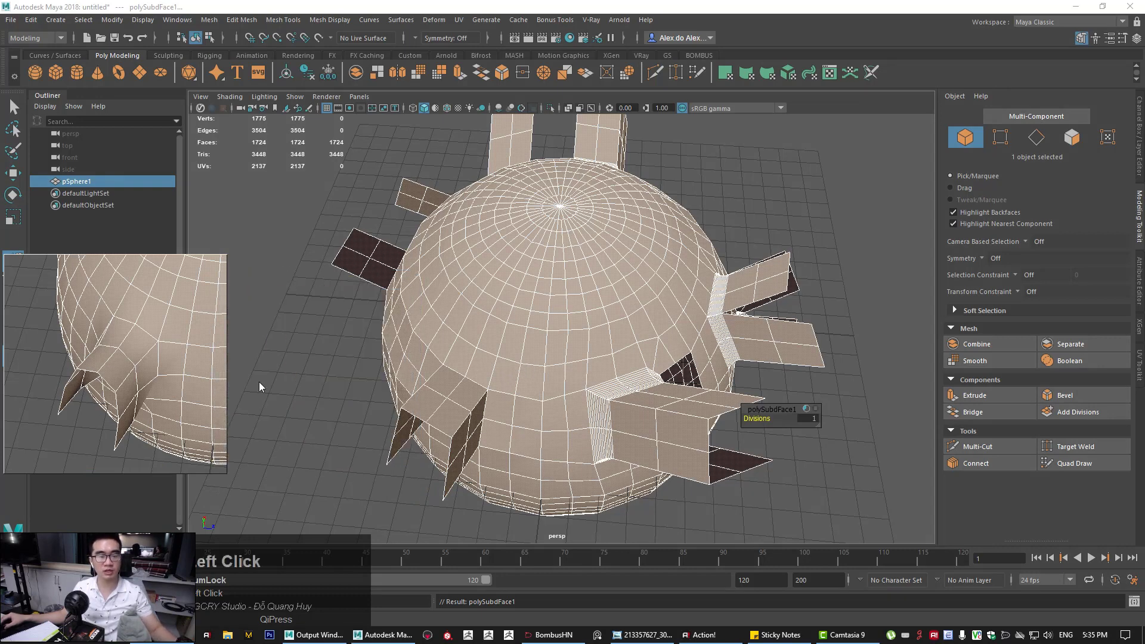
double_click(199, 385)
Undo the added divisions and reselect the original sphere with the Select tool
key("ctrl+z")
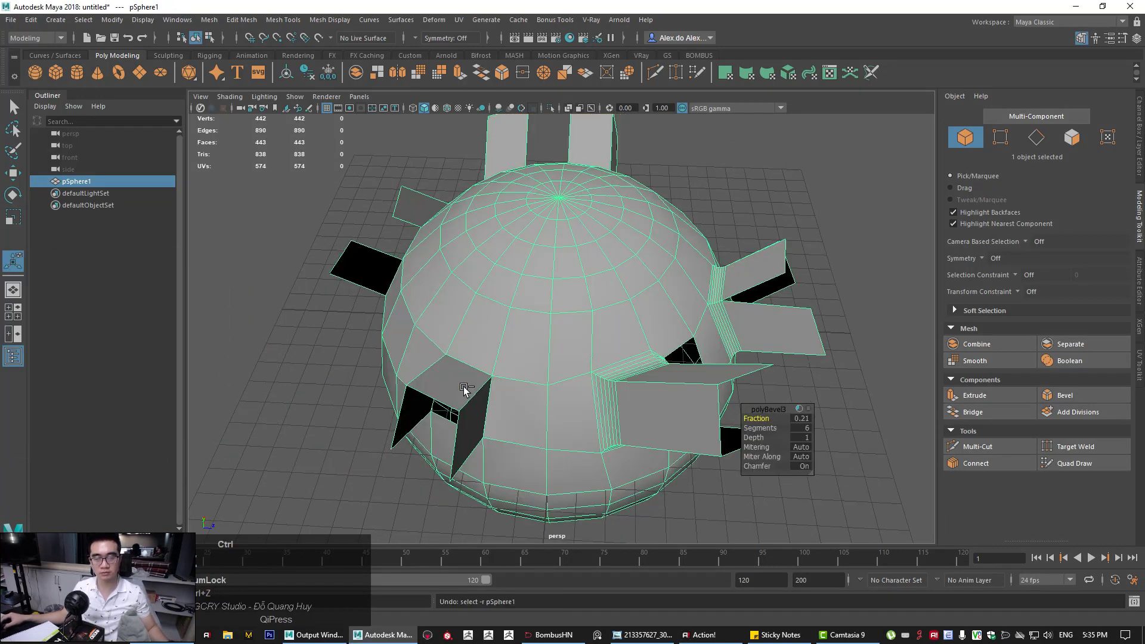
key("ctrl+z")
key("ctrl+z")
key("q")
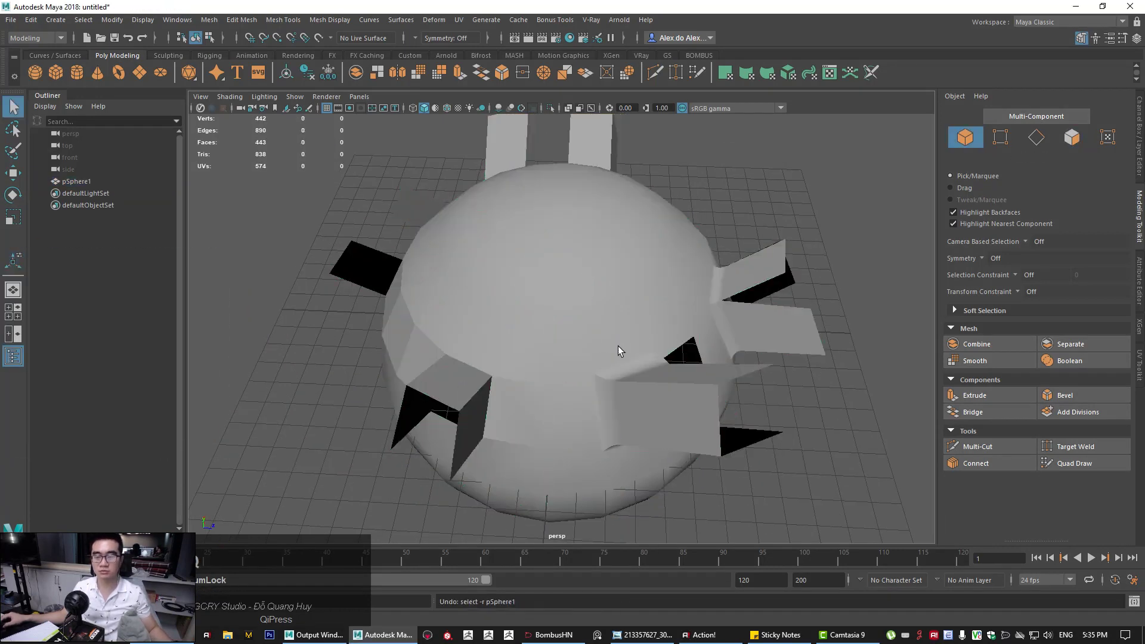
left_click_drag(619, 350, 588, 378, "alt")
left_click(672, 351)
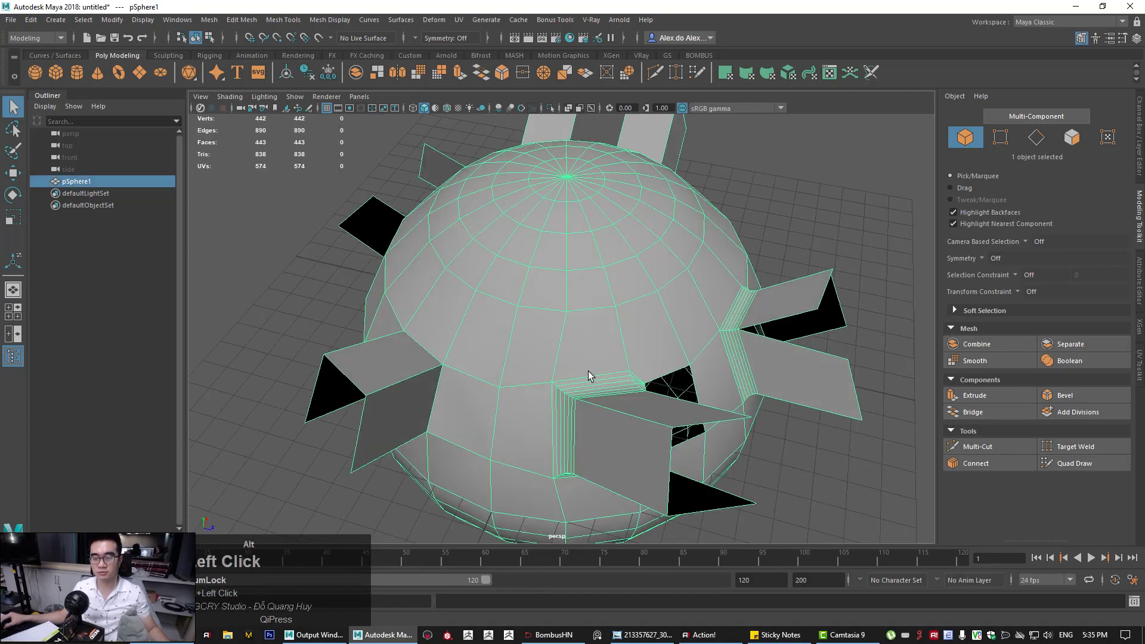
Try a zigzag Multi-Cut path across the faces and edges around the sphere's pole
right_click_drag(589, 378, 618, 389, "alt")
middle_click_drag(616, 386, 637, 393, "alt")
left_click(963, 445)
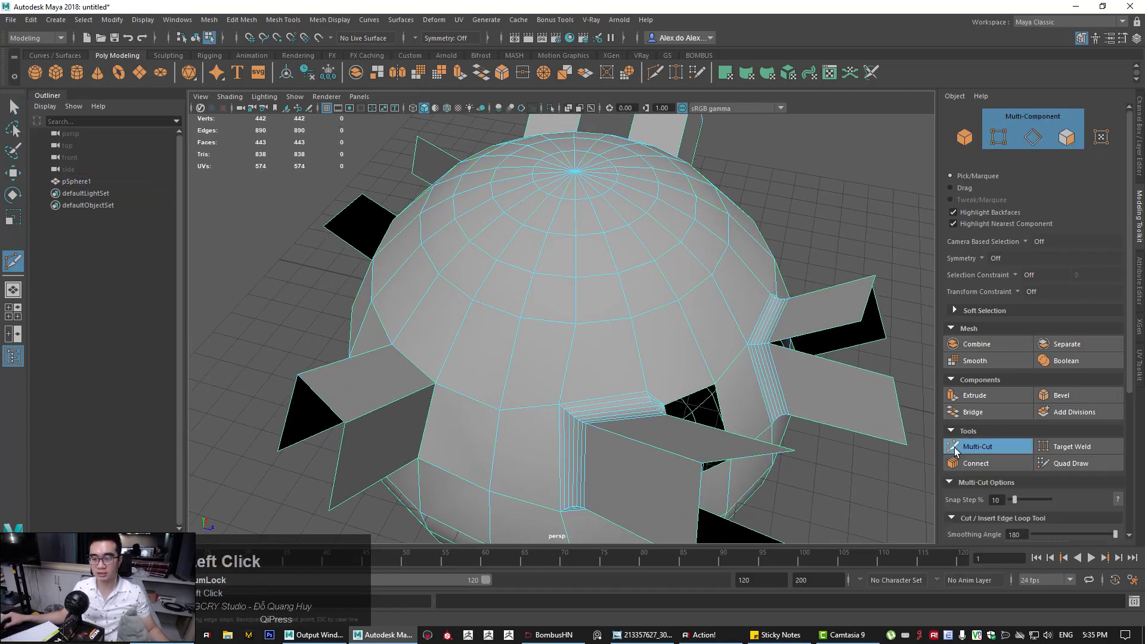
left_click_drag(592, 339, 541, 348, "alt")
right_click_drag(542, 348, 588, 339, "alt")
left_click(588, 340)
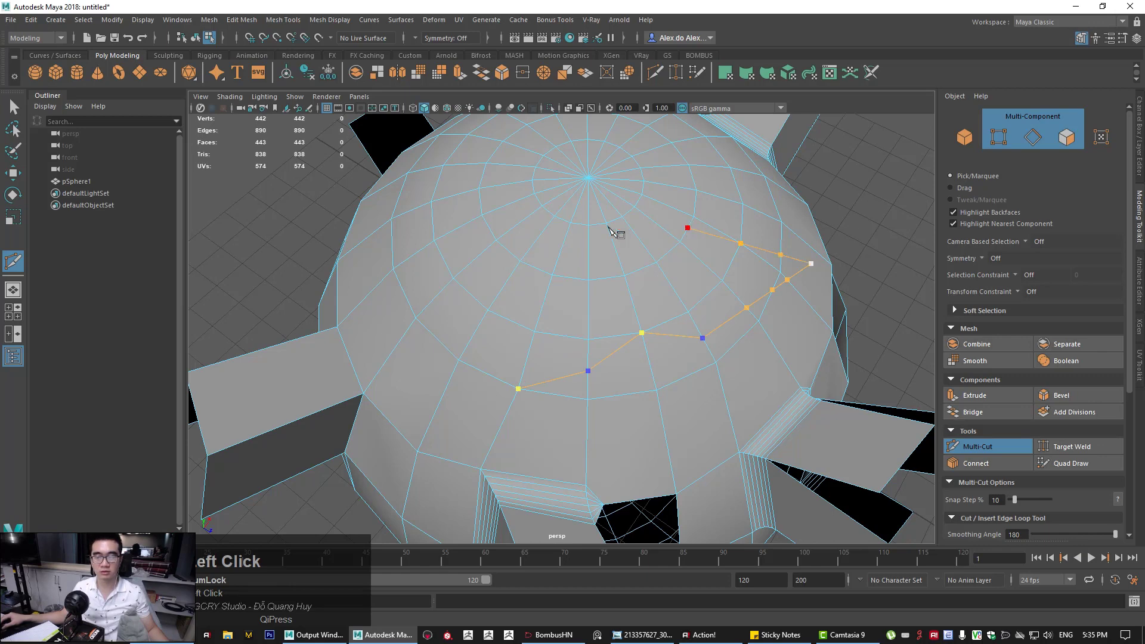
left_click(520, 227)
left_click(412, 322)
left_click(392, 229)
left_click(450, 197)
left_click_drag(477, 209, 502, 248, "alt")
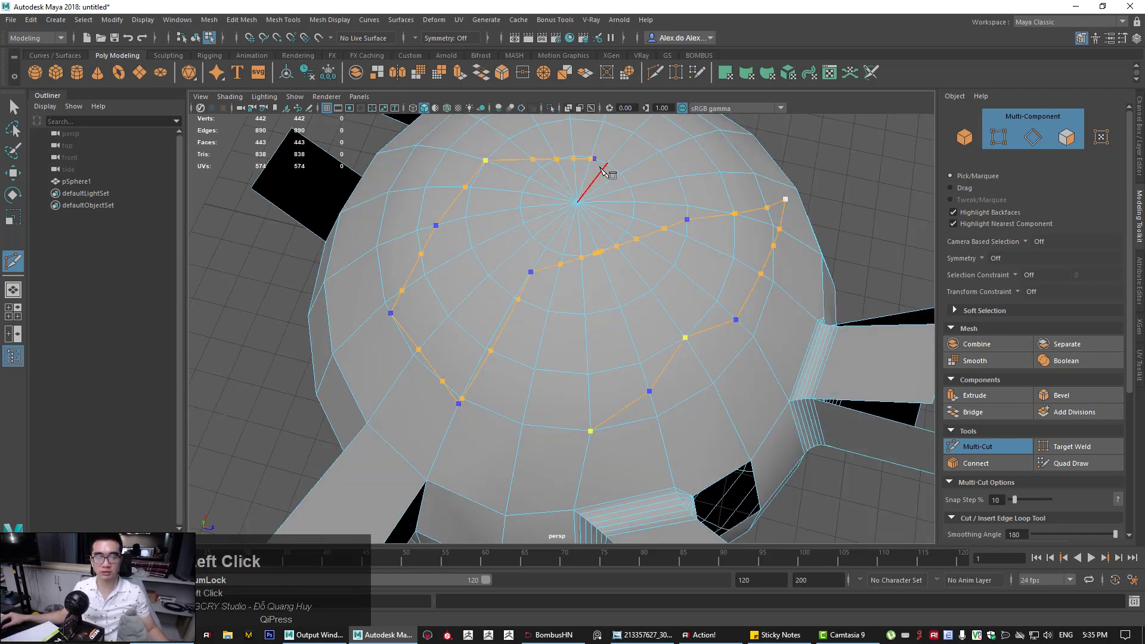
left_click(619, 205)
Extend the Multi-Cut path down the sphere's side, over a beveled flap base and below the openings, and leave the tool
left_click_drag(603, 309, 632, 229, "alt")
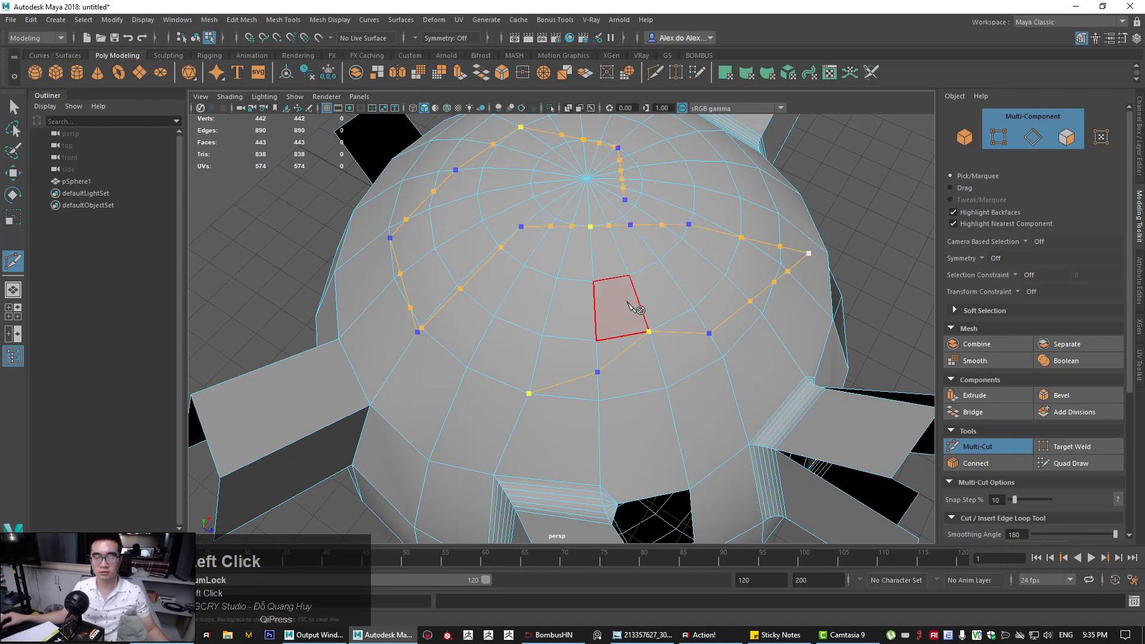
left_click_drag(654, 251, 639, 256, "alt")
left_click(661, 256)
left_click(708, 264)
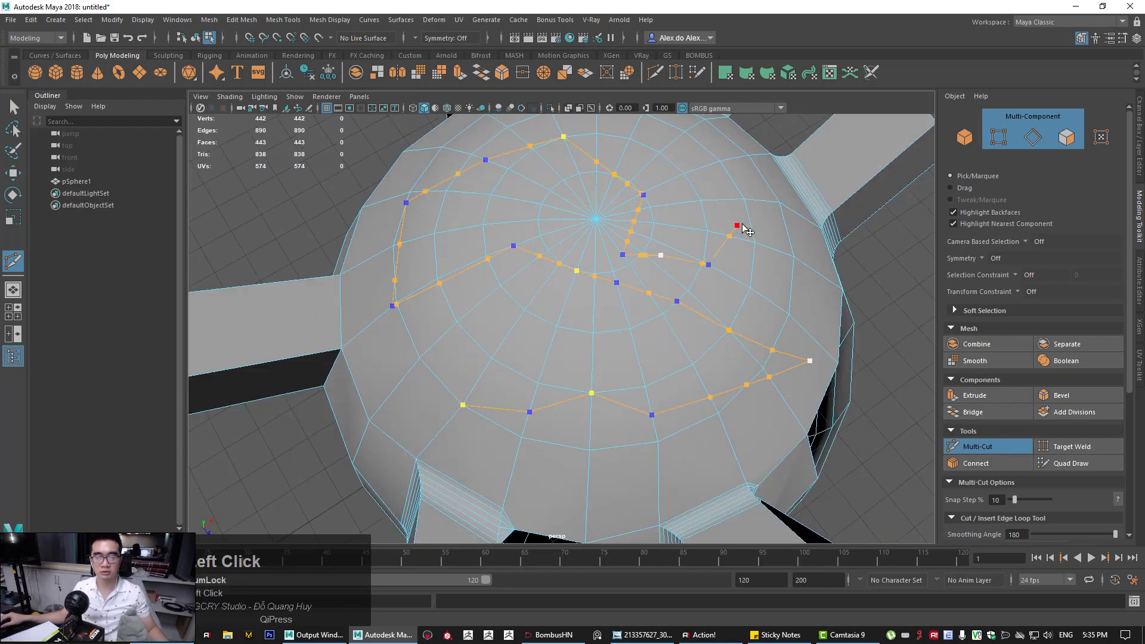
left_click_drag(746, 230, 683, 288, "alt")
left_click_drag(779, 231, 754, 320, "alt")
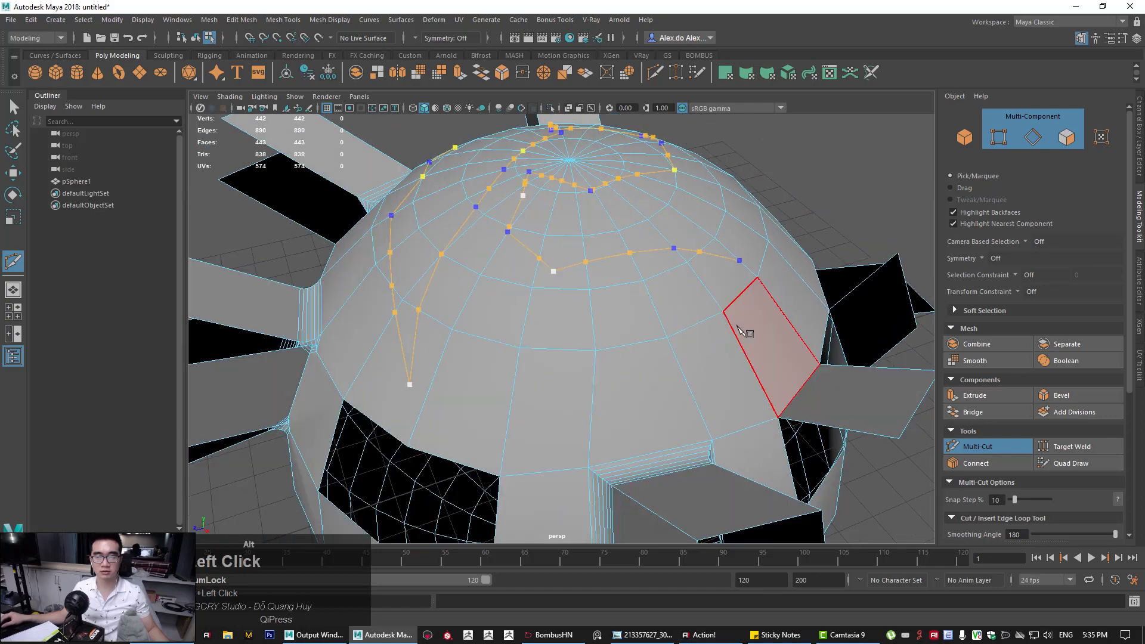
left_click(640, 387)
middle_click_drag(643, 441, 641, 349, "alt")
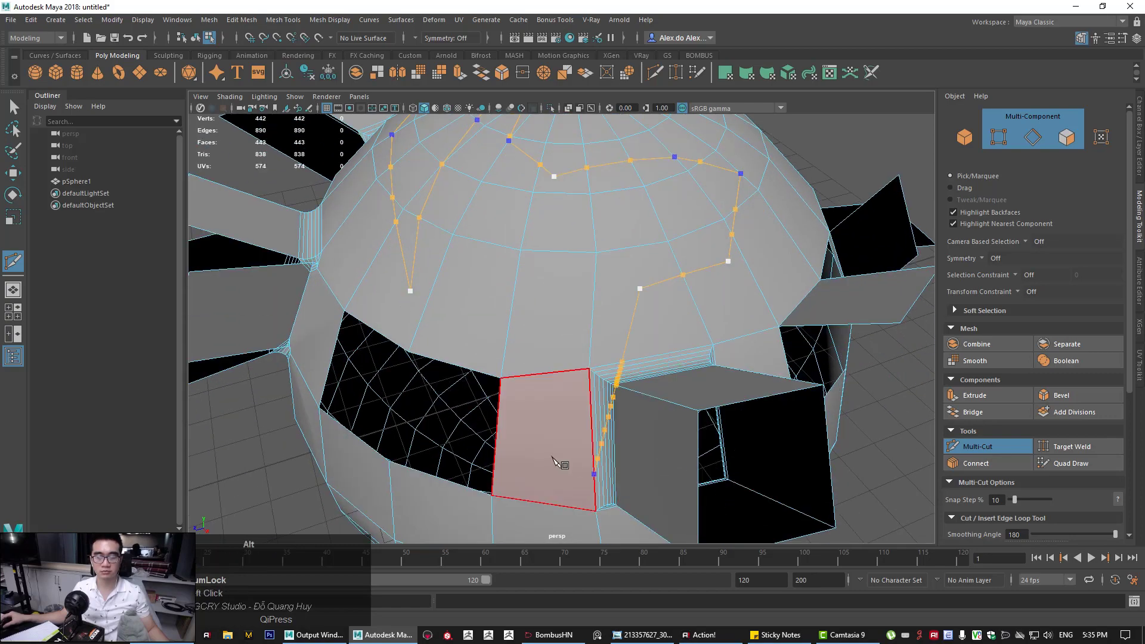
left_click_drag(554, 460, 726, 316, "alt")
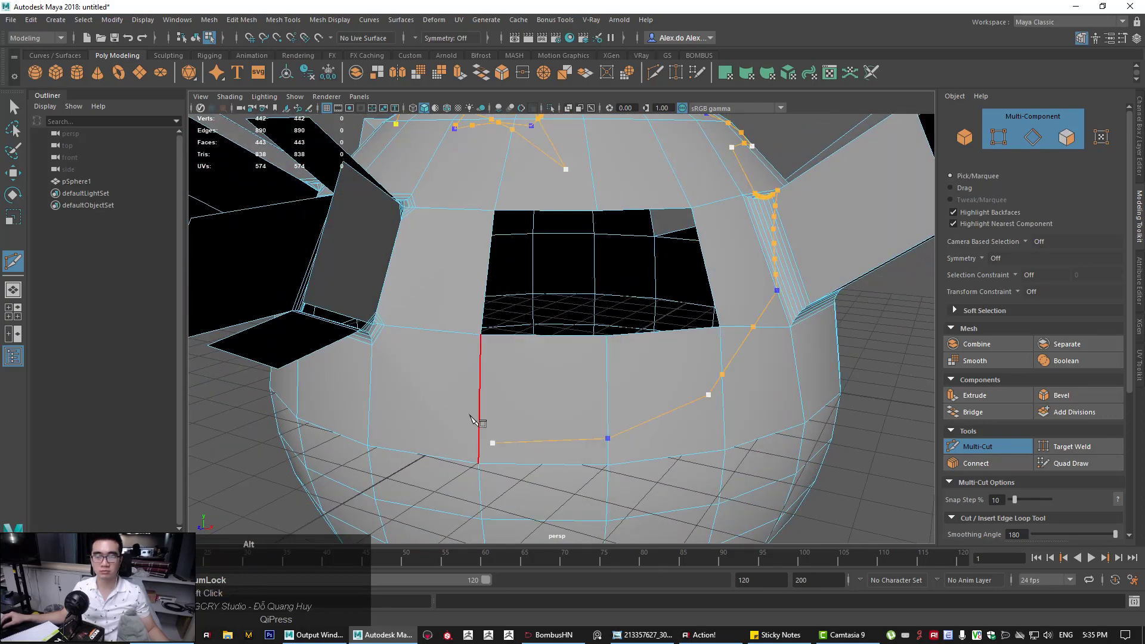
left_click_drag(470, 416, 516, 412, "alt")
key("q")
Cut a spiral line of new edges around the sphere's pole and down its upper faces with the Multi-Cut tool
right_click_drag(572, 394, 534, 364, "alt")
left_click_drag(533, 364, 528, 403, "alt")
right_click_drag(525, 358, 542, 336, "alt")
left_click(565, 275)
left_click_drag(543, 337, 563, 338, "alt")
left_click(974, 449)
left_click(637, 254)
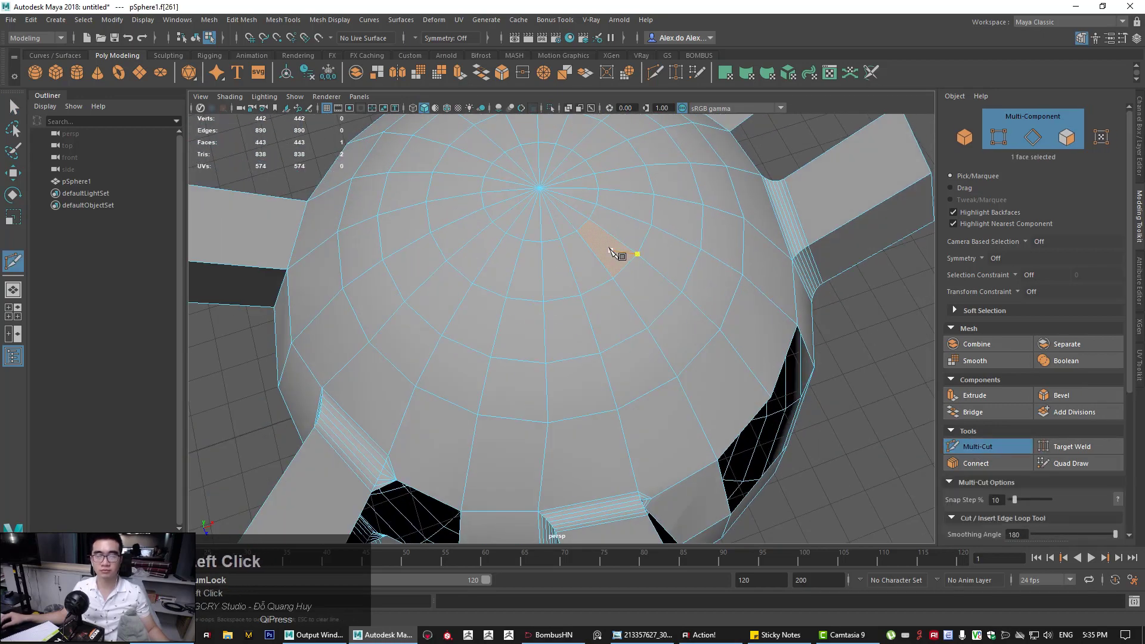
left_click(441, 252)
left_click(430, 181)
left_click(520, 145)
left_click(704, 164)
left_click(729, 266)
left_click(642, 361)
left_click(520, 393)
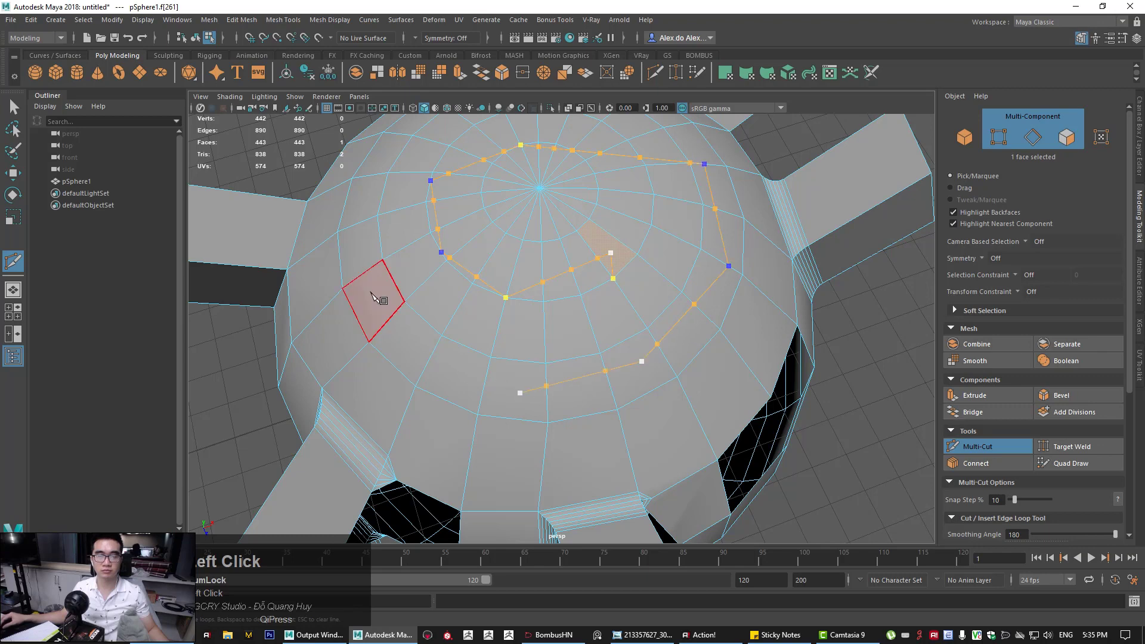
left_click(341, 274)
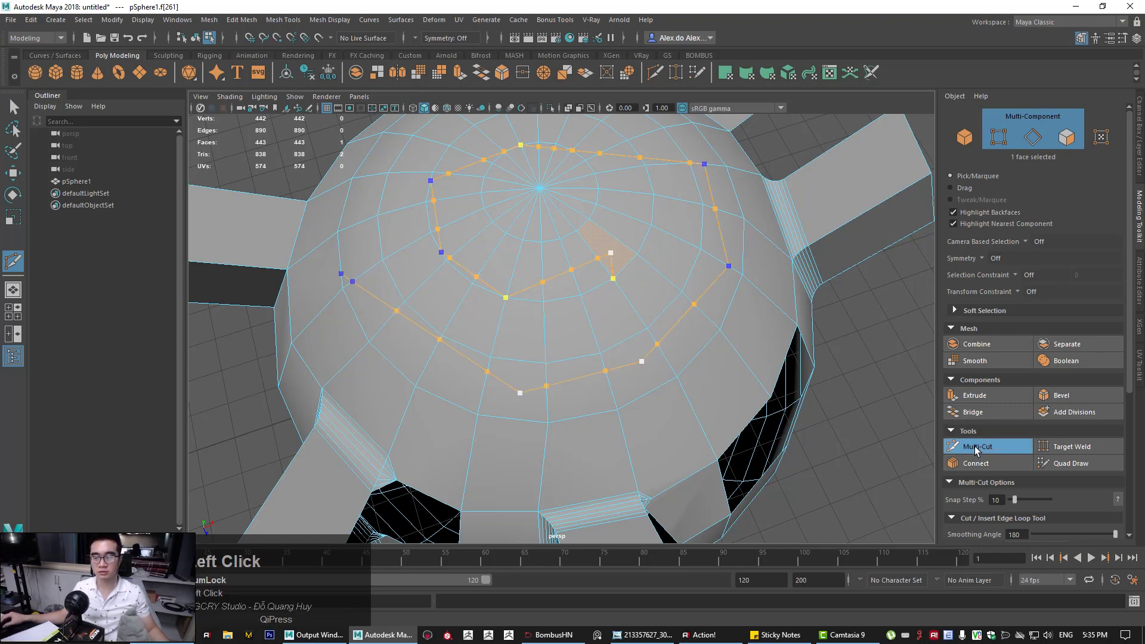
key("q")
Select one edge near the pole in edge mode with the Move tool and examine the newly cut edges around it
left_click_drag(610, 382, 659, 334, "alt")
left_click_drag(583, 259, 602, 328, "alt")
right_click_drag(605, 340, 659, 361, "alt")
right_click(614, 300)
right_click_drag(614, 300, 614, 267)
left_click(607, 291)
left_click_drag(608, 291, 590, 291, "alt")
key("w")
middle_click_drag(590, 292, 574, 271, "alt")
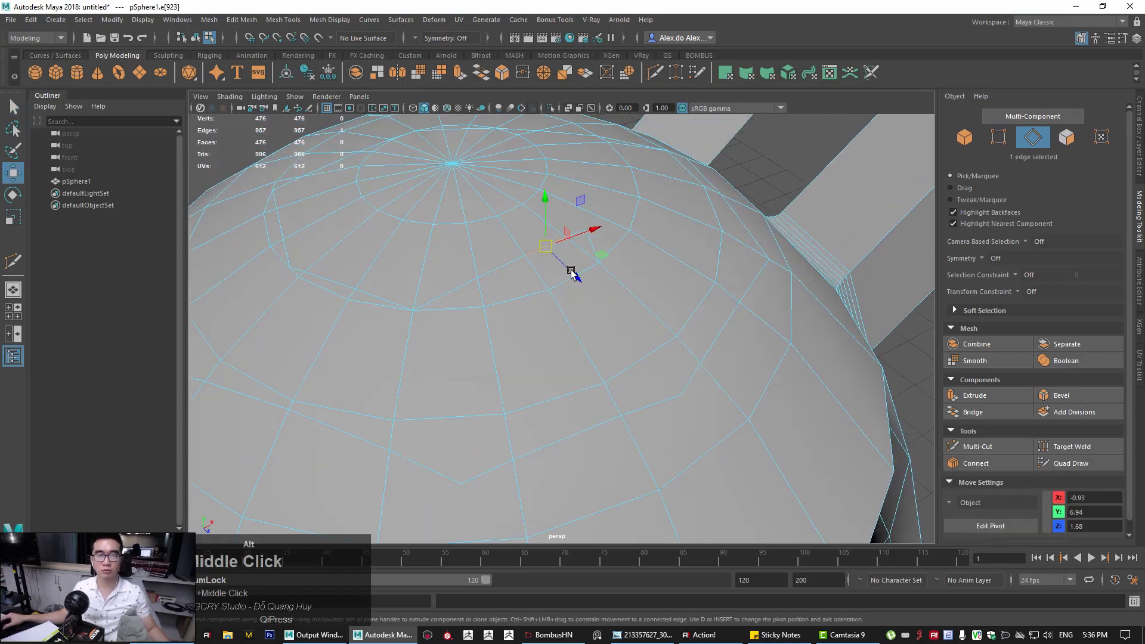
left_click_drag(547, 238, 522, 184)
right_click_drag(550, 235, 537, 299, "alt")
left_click_drag(537, 299, 511, 307, "alt")
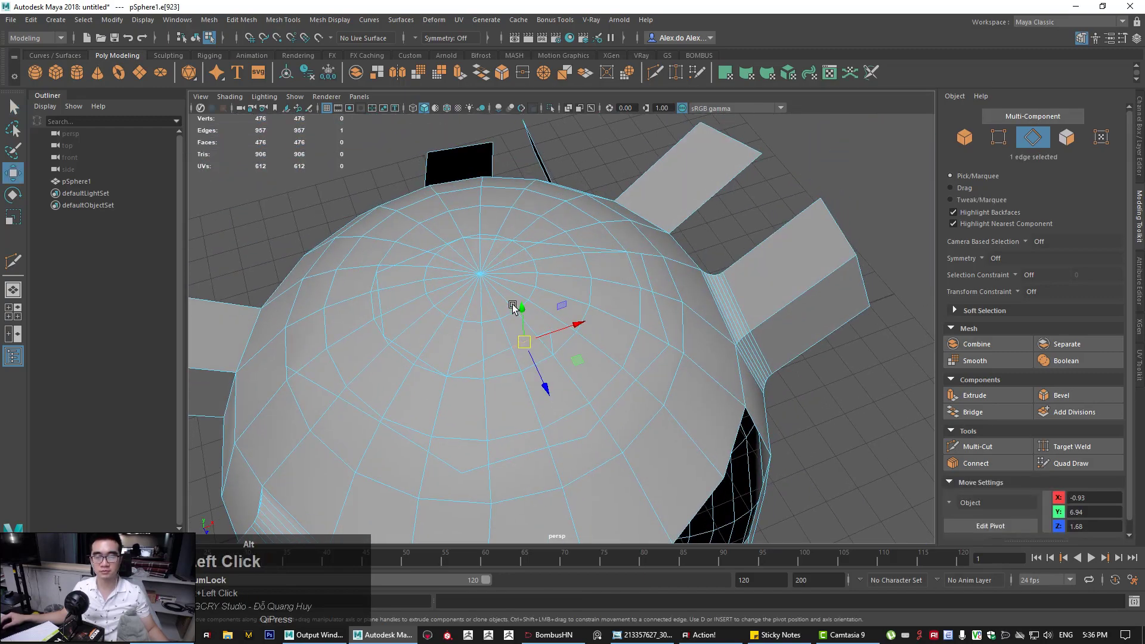
right_click_drag(511, 306, 580, 374, "alt")
left_click_drag(580, 374, 511, 344, "alt")
right_click_drag(511, 345, 567, 355, "alt")
In vertex mode, connect the end vertex of the cut spiral line to the nearby vertex on the ring below with a new edge
right_click_drag(564, 303, 516, 301)
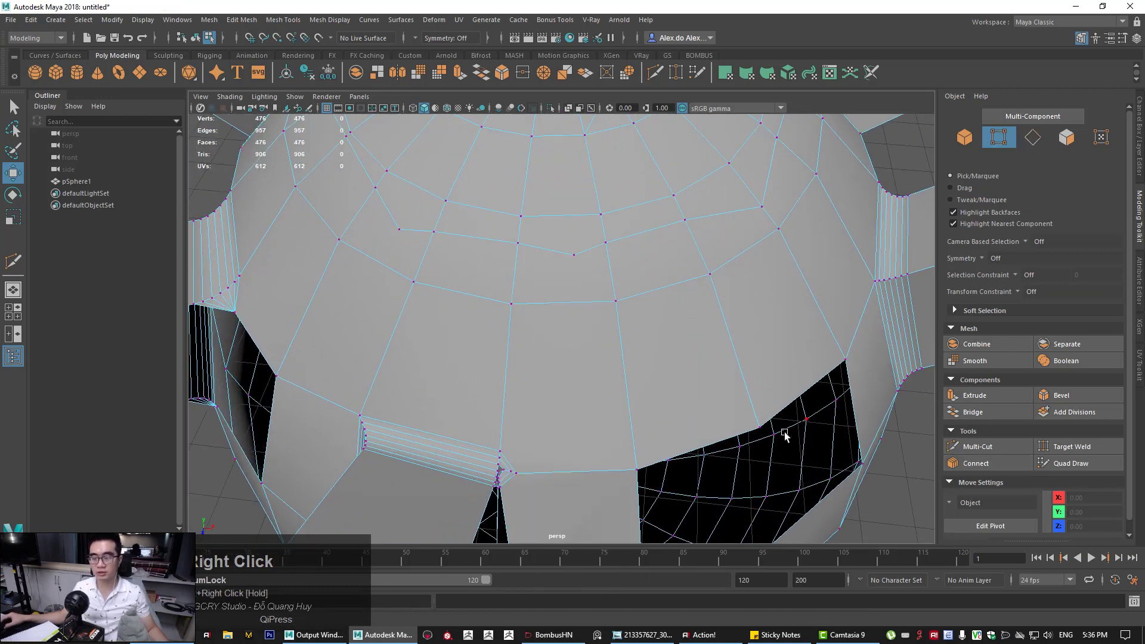
left_click(512, 307)
key("q")
left_click(615, 302)
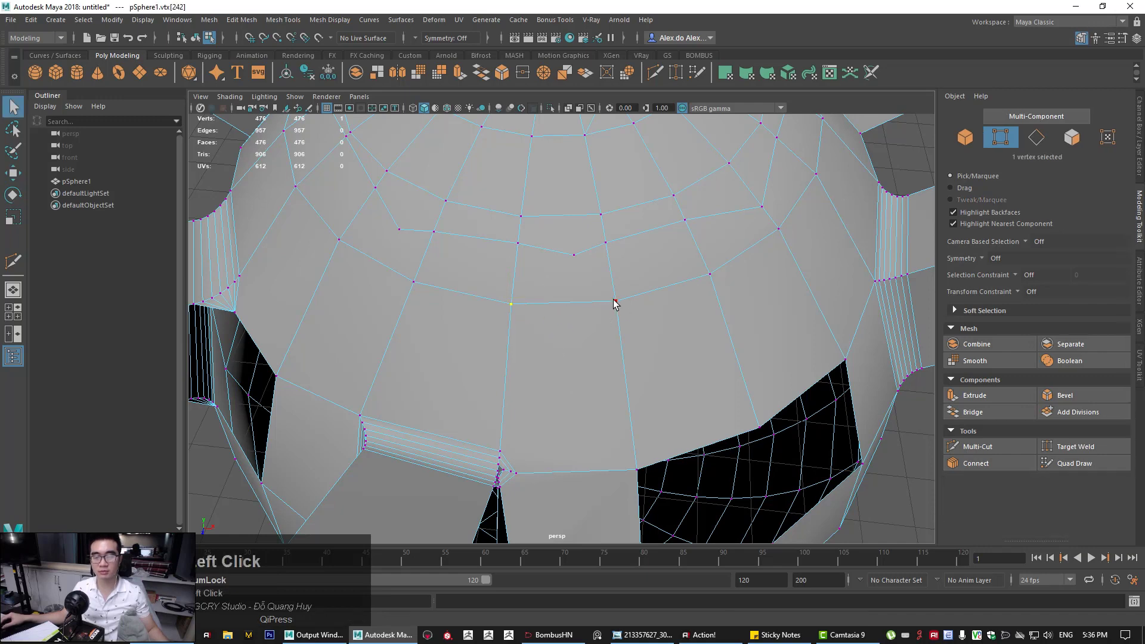
left_click_drag(614, 304, 588, 344, "alt")
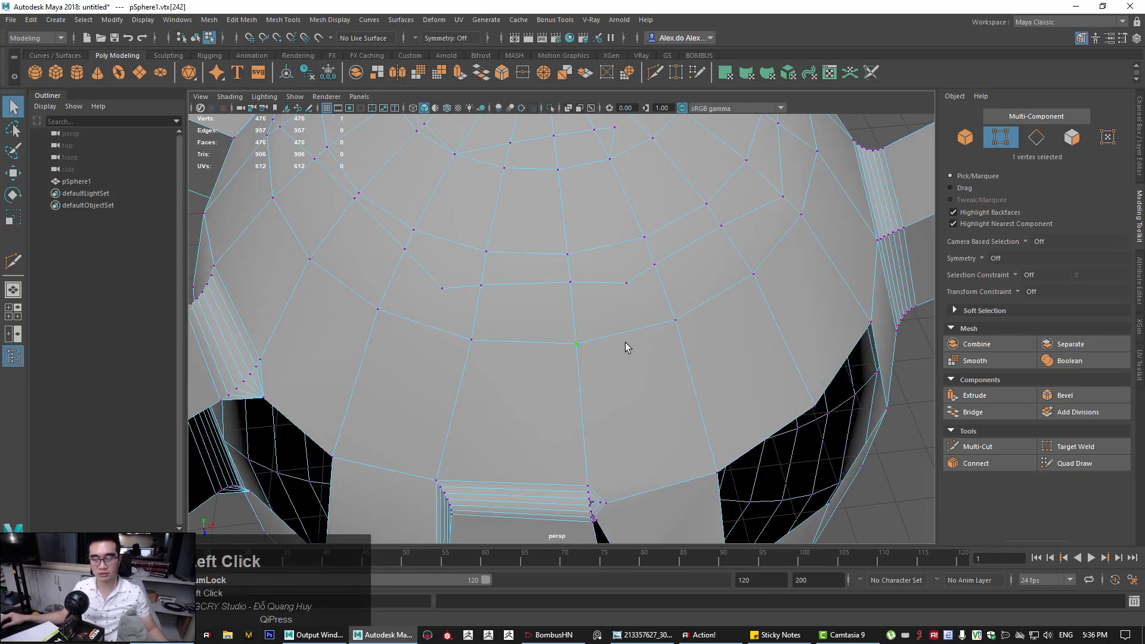
left_click(627, 284, "shift")
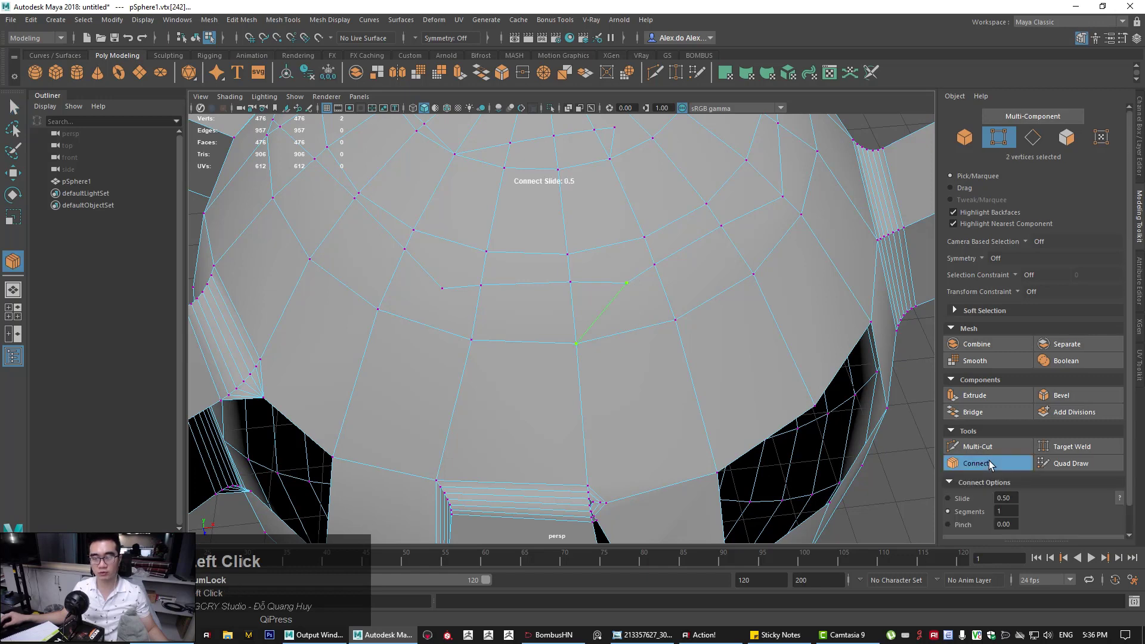
left_click(989, 461)
Connect the spiral's end vertex to the nearest vertex on the ring above and to the other neighbouring vertex on the ring below
left_click(626, 283)
left_click(645, 238, "shift")
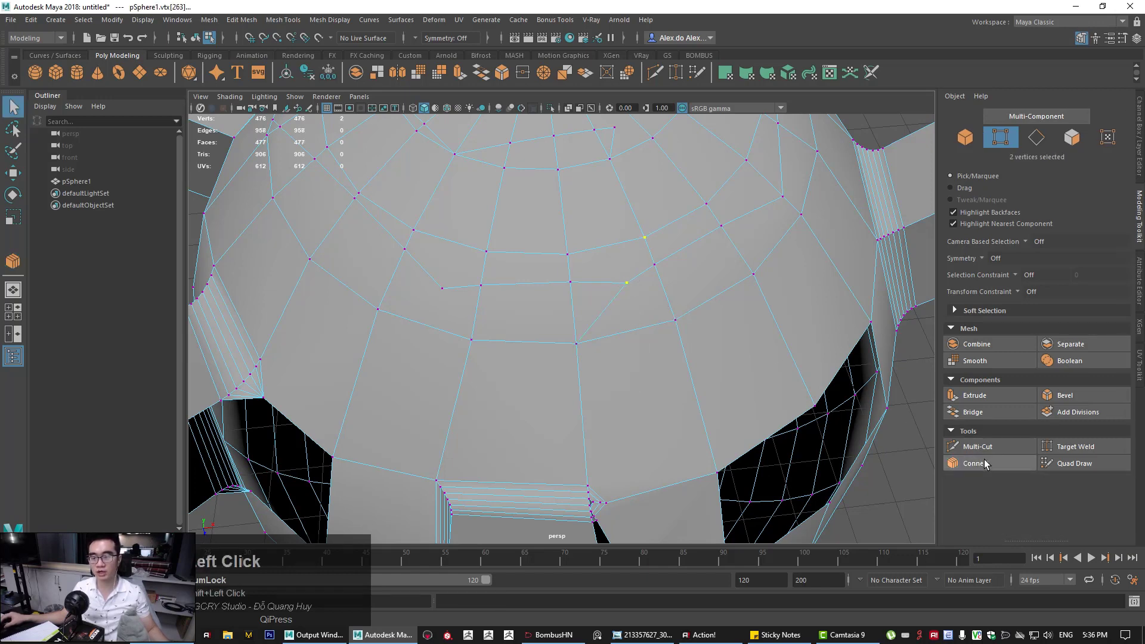
left_click(989, 460)
left_click(626, 282)
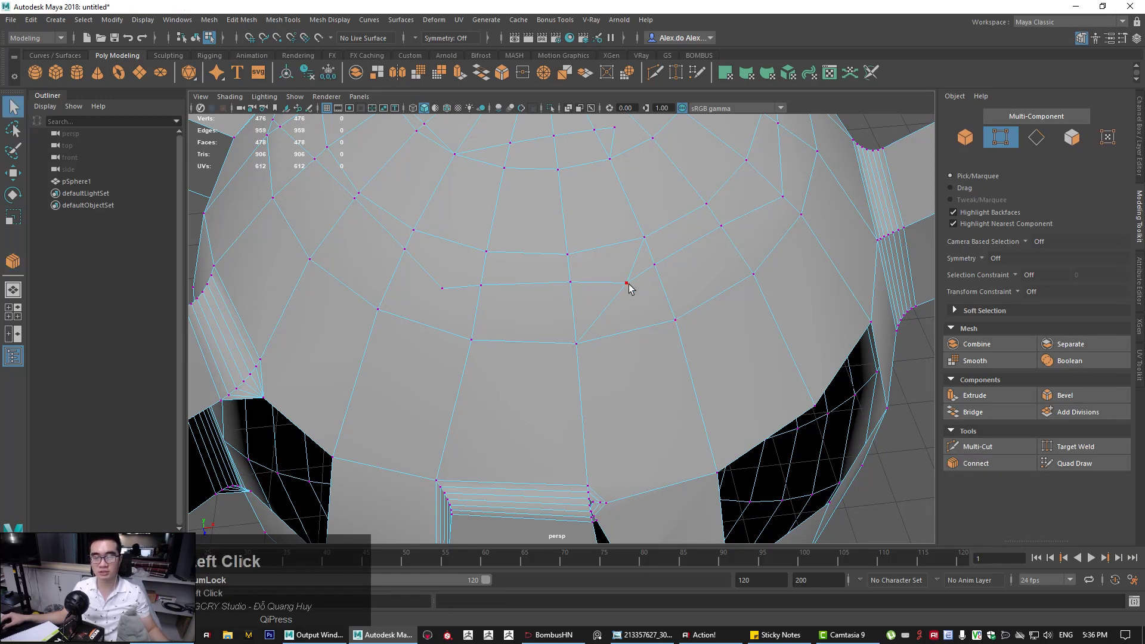
left_click(999, 463)
left_click_drag(722, 326, 688, 312, "alt")
Connect two more diagonal vertex pairs between the spiral cut line and the ring below, in the faces beyond the spiral's end
left_click(683, 299)
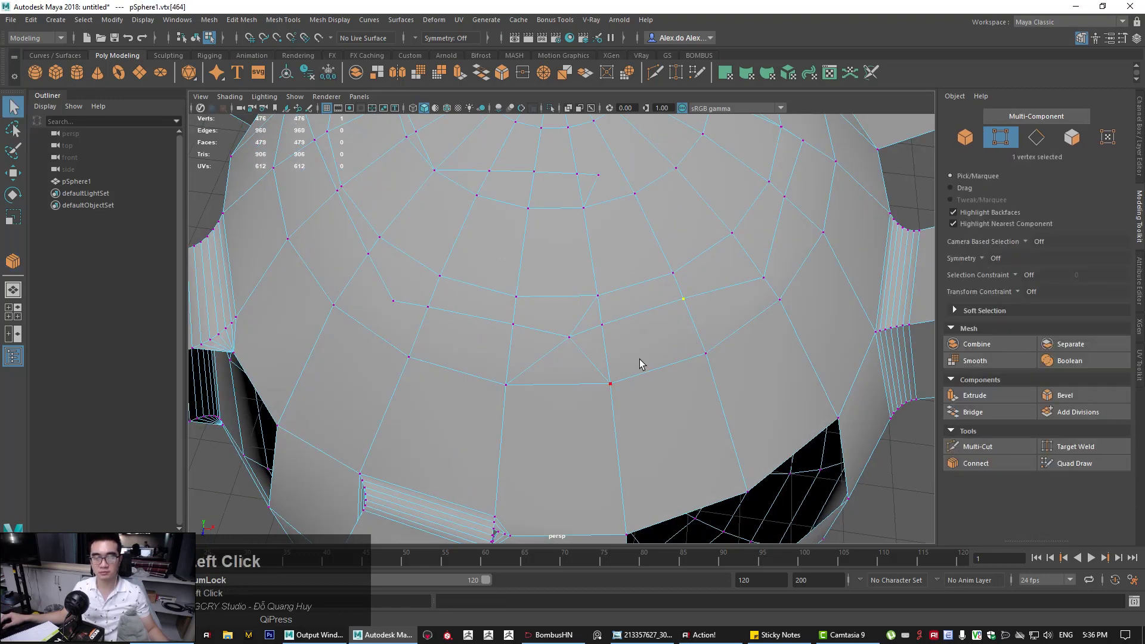
left_click(610, 383, "shift")
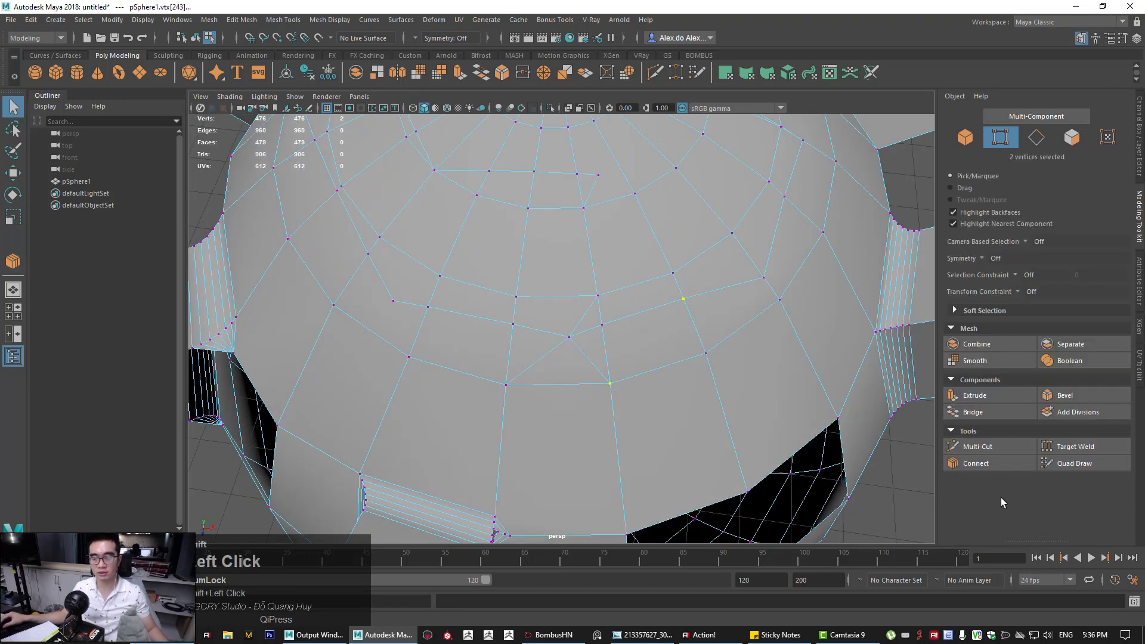
left_click(978, 465)
left_click_drag(680, 353, 658, 360, "alt")
left_click(662, 394)
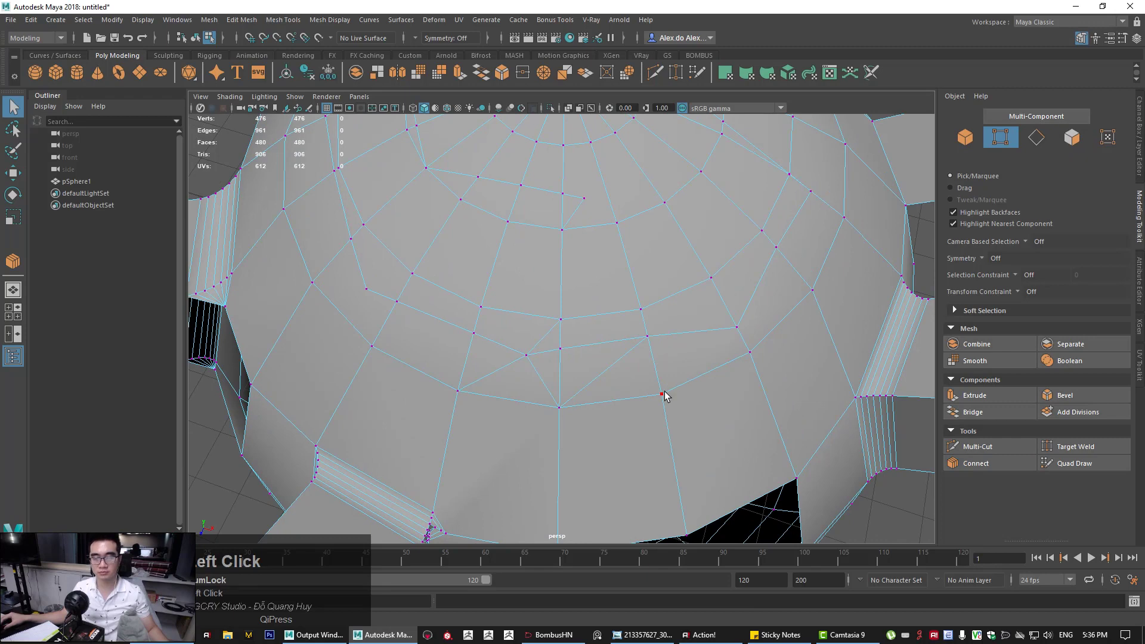
left_click(737, 327, "shift")
left_click(1008, 464)
Connect a vertex on the ring diagonally to the upper corner vertex of the beveled flap base below it
left_click_drag(800, 411, 686, 388, "alt")
left_click(596, 364)
left_click(703, 497, "shift")
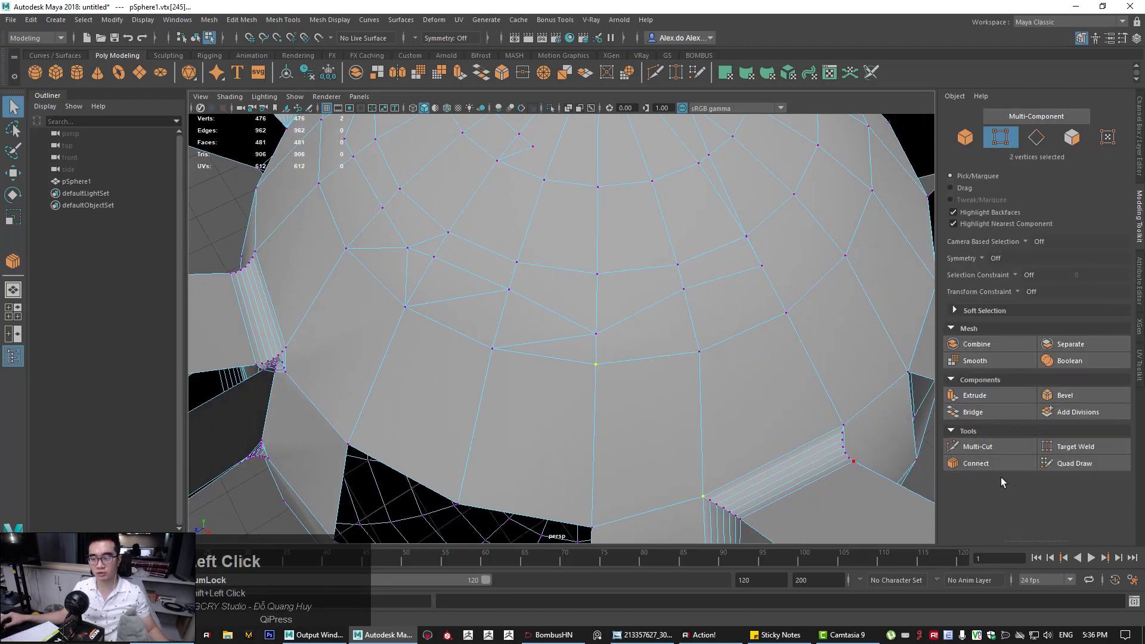
left_click(999, 464)
In edge mode, connect the two side edges of the face above the beveled flap base with 4 segments and leave the tool
right_click_drag(679, 361, 680, 272)
left_click_drag(677, 265, 677, 425, "alt")
left_click(613, 427)
left_click(718, 366, "shift")
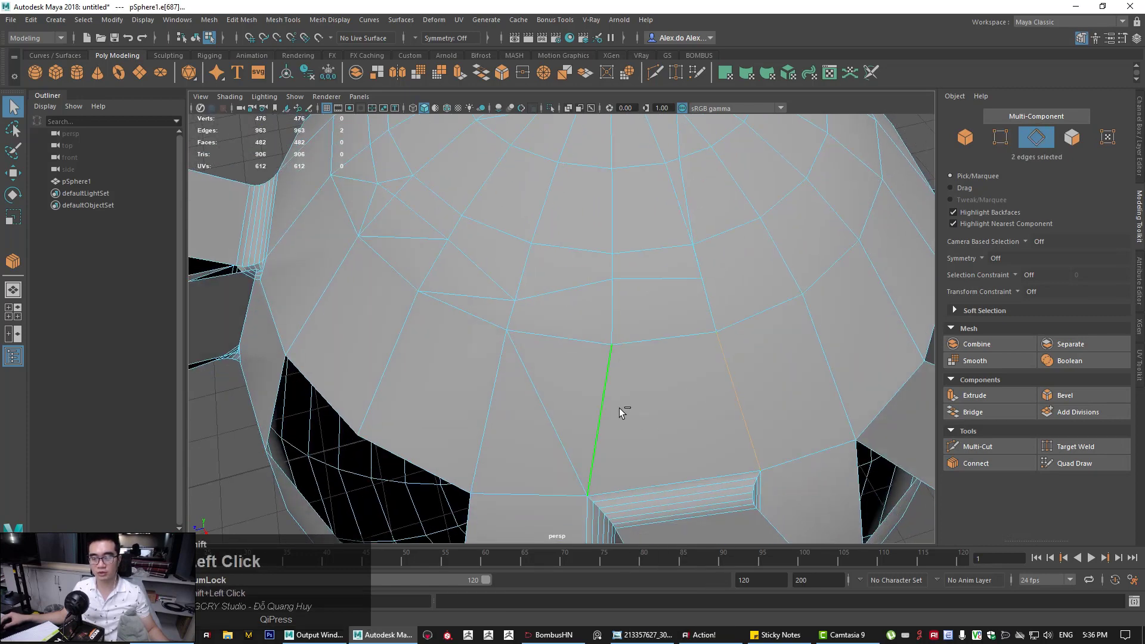
left_click(619, 414)
left_click(734, 411, "shift")
middle_click_drag(737, 431, 672, 373, "alt")
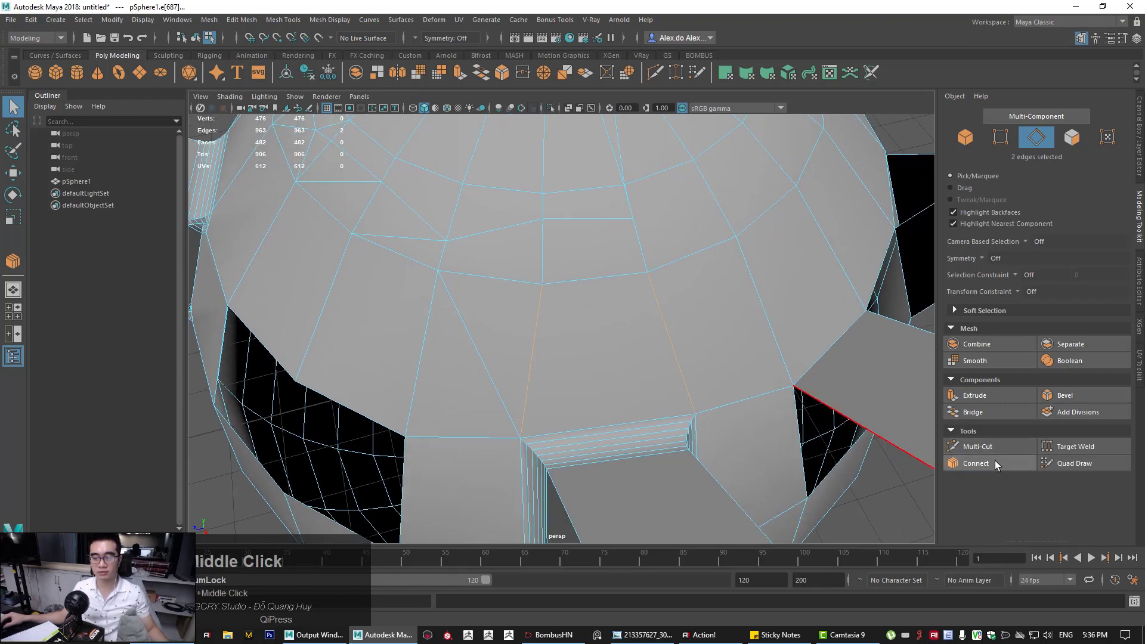
left_click(995, 462)
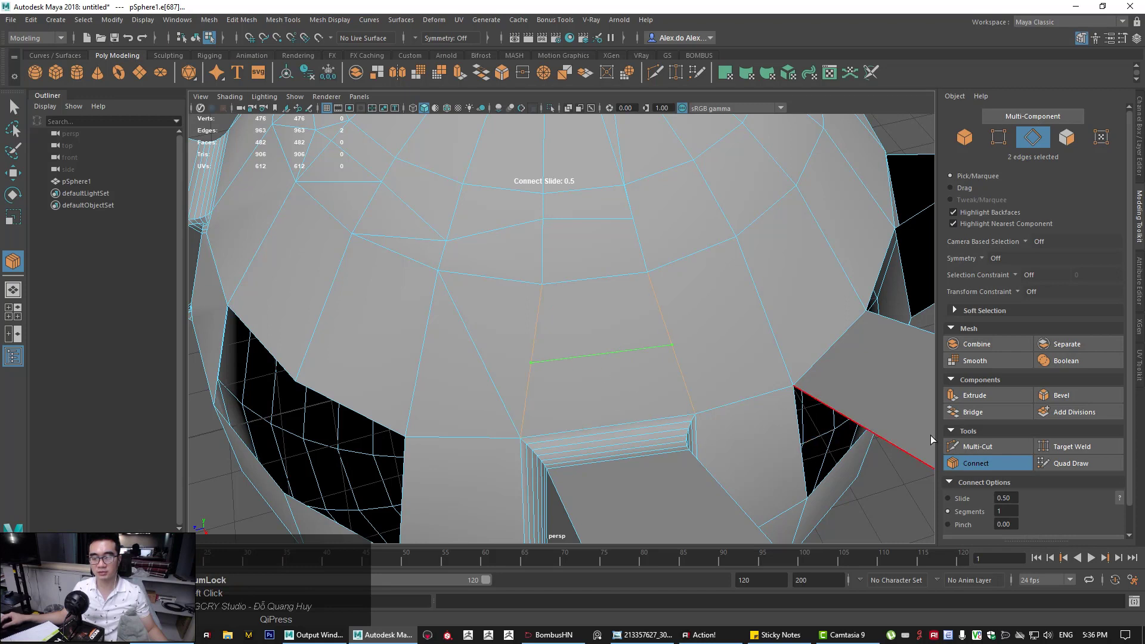
left_click(1006, 512)
type("25")
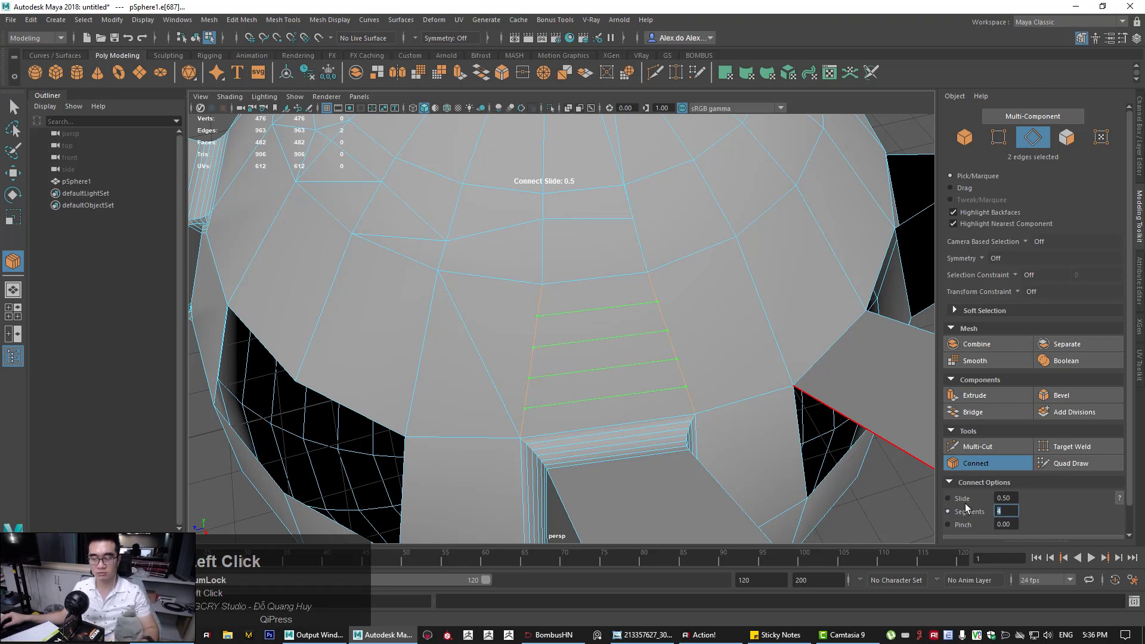
left_click_drag(732, 436, 723, 442, "alt")
key("q")
Select one of the new cross edges above the flap and examine it and the neighbouring faces
right_click_drag(710, 394, 598, 331, "alt")
left_click(620, 367)
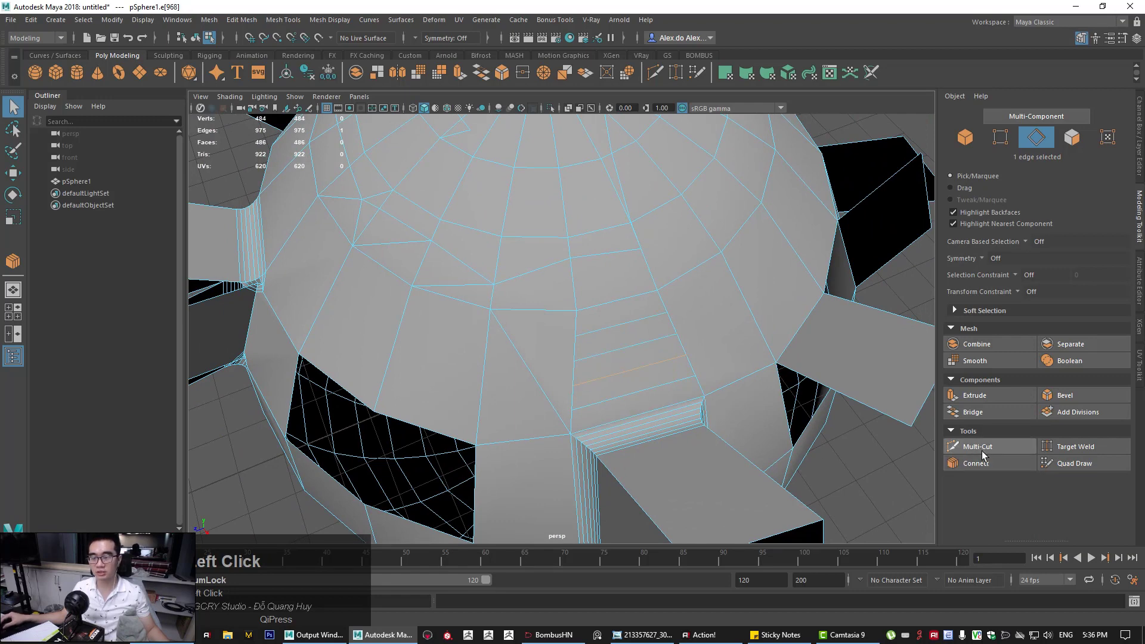
right_click_drag(775, 430, 523, 373, "alt")
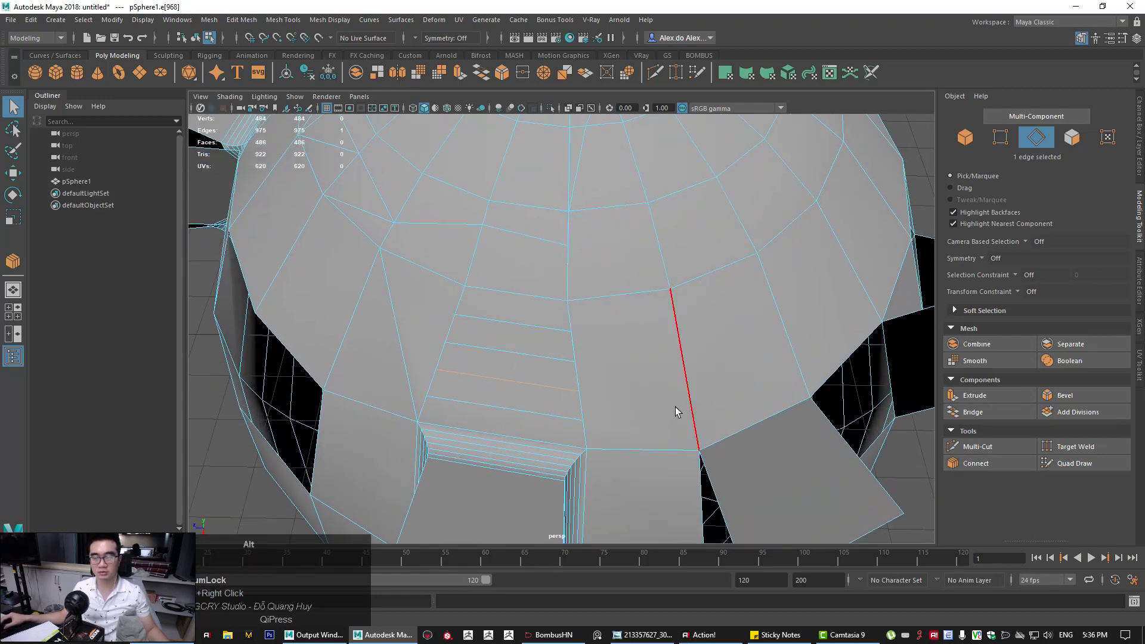
left_click_drag(675, 407, 926, 470, "alt")
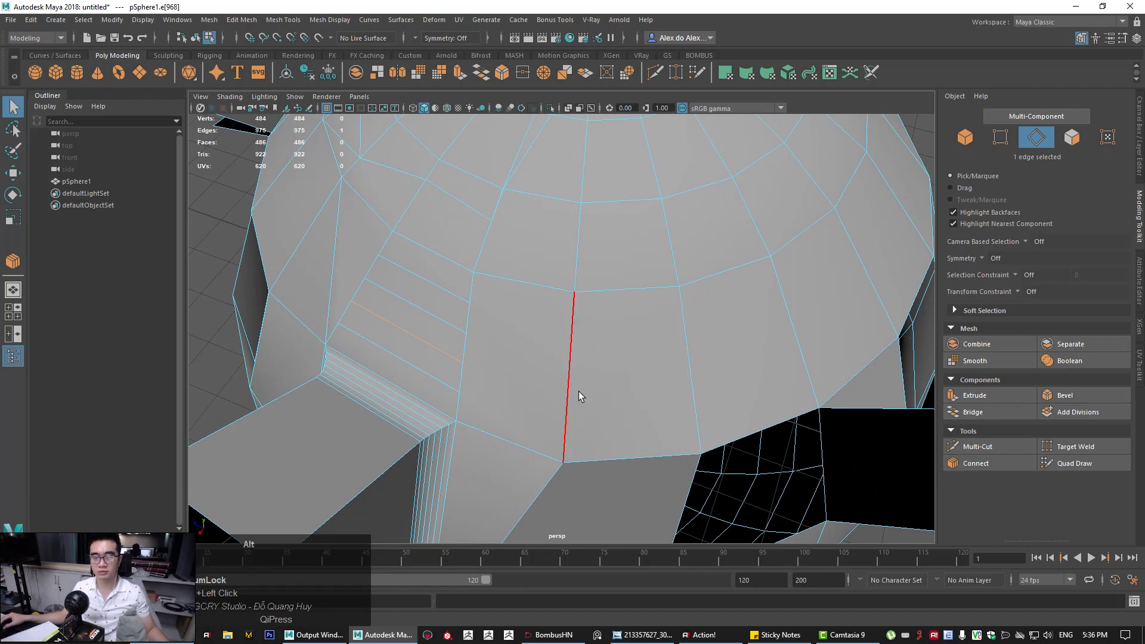
left_click_drag(764, 393, 644, 378, "alt")
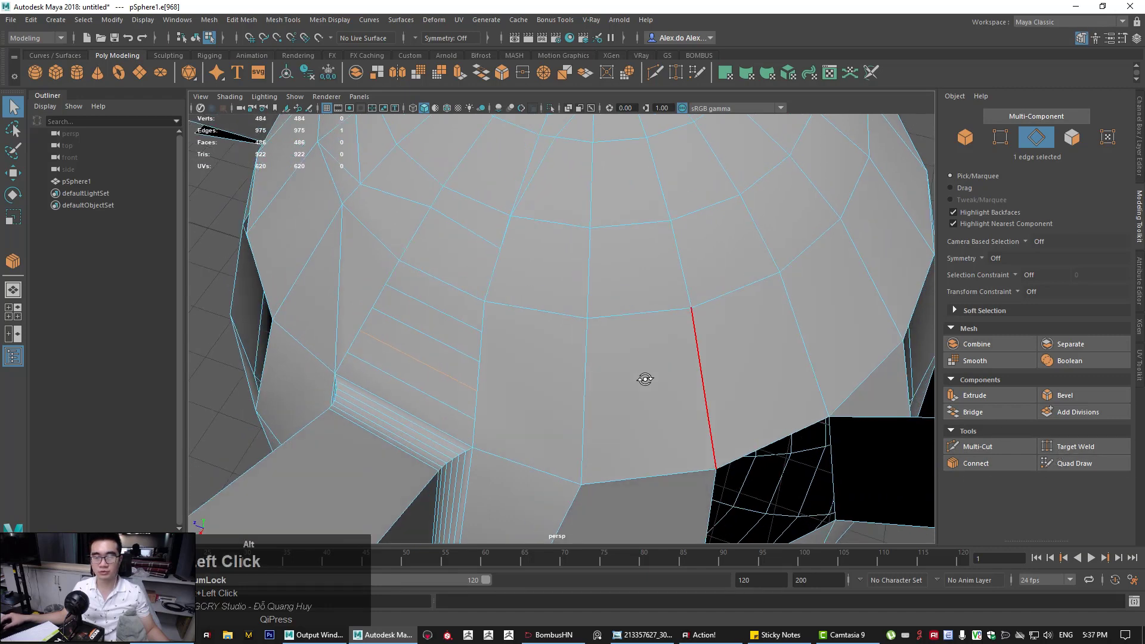
With Target Weld in vertex mode, merge the vertices at one end of the cross edges downward into the lowest one, and leave the tool
right_click_drag(661, 304, 598, 305)
left_click(1070, 447)
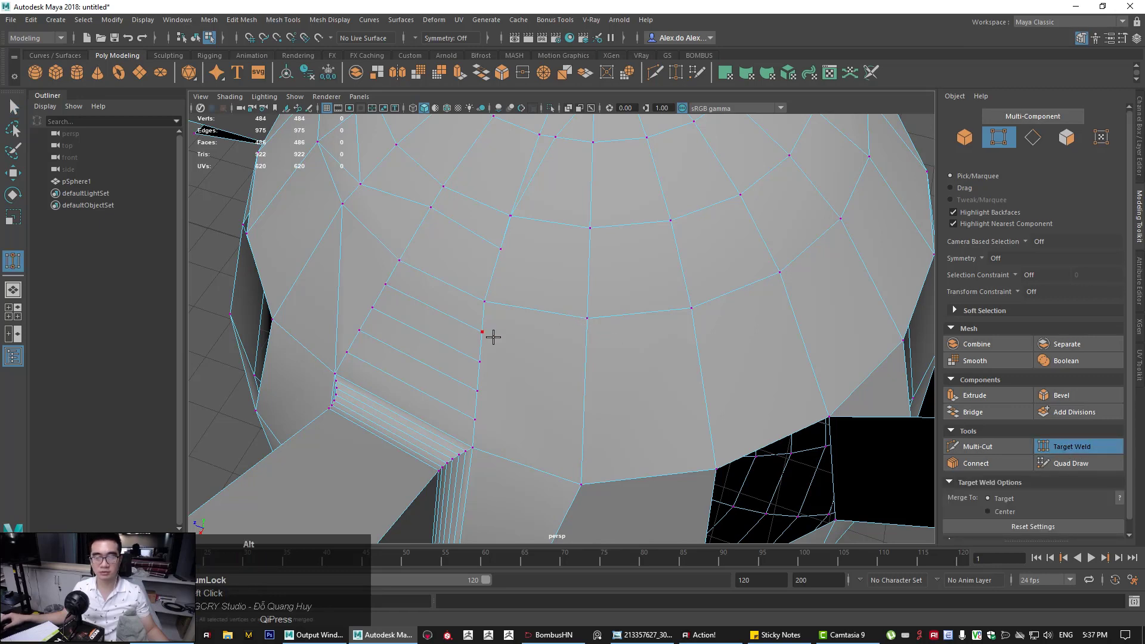
left_click_drag(491, 334, 569, 373, "alt")
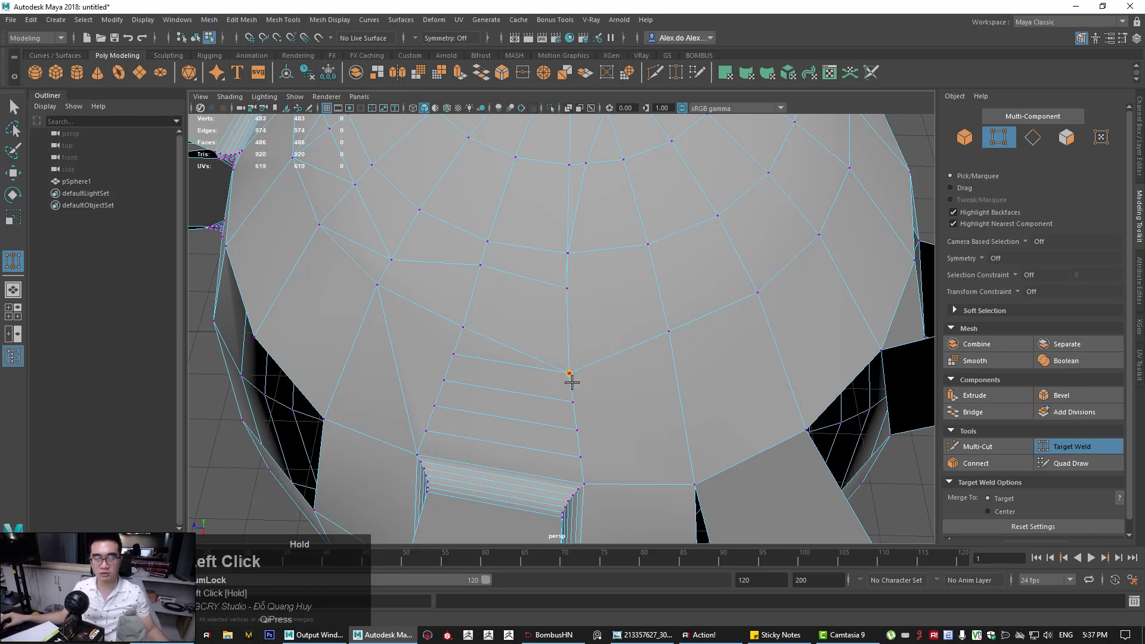
left_click_drag(569, 406, 571, 408)
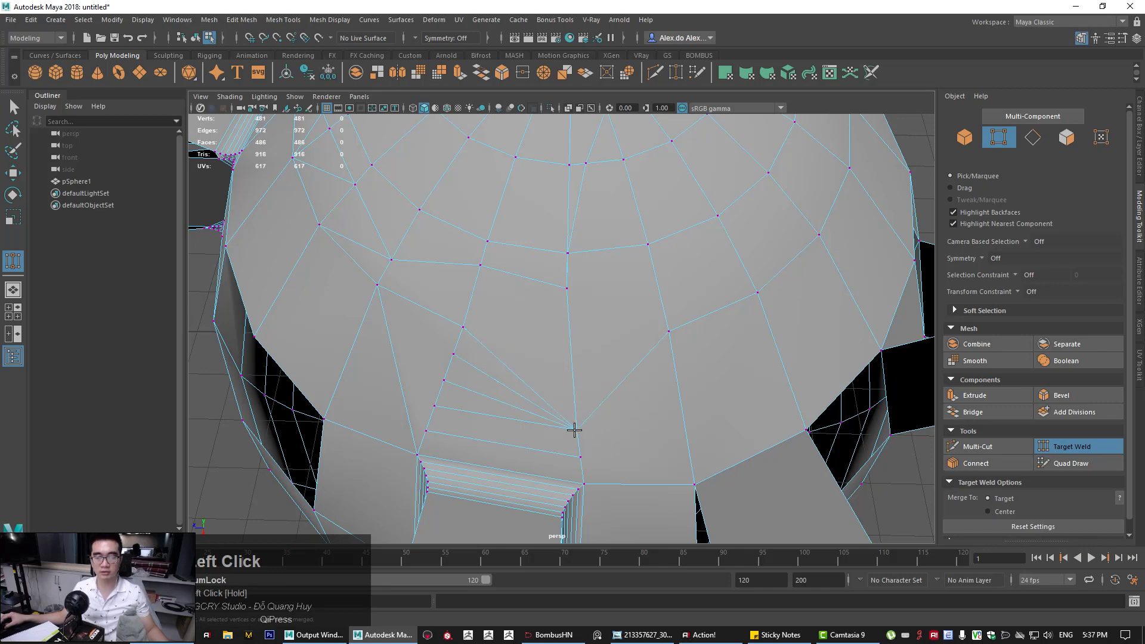
left_click_drag(572, 430, 578, 452)
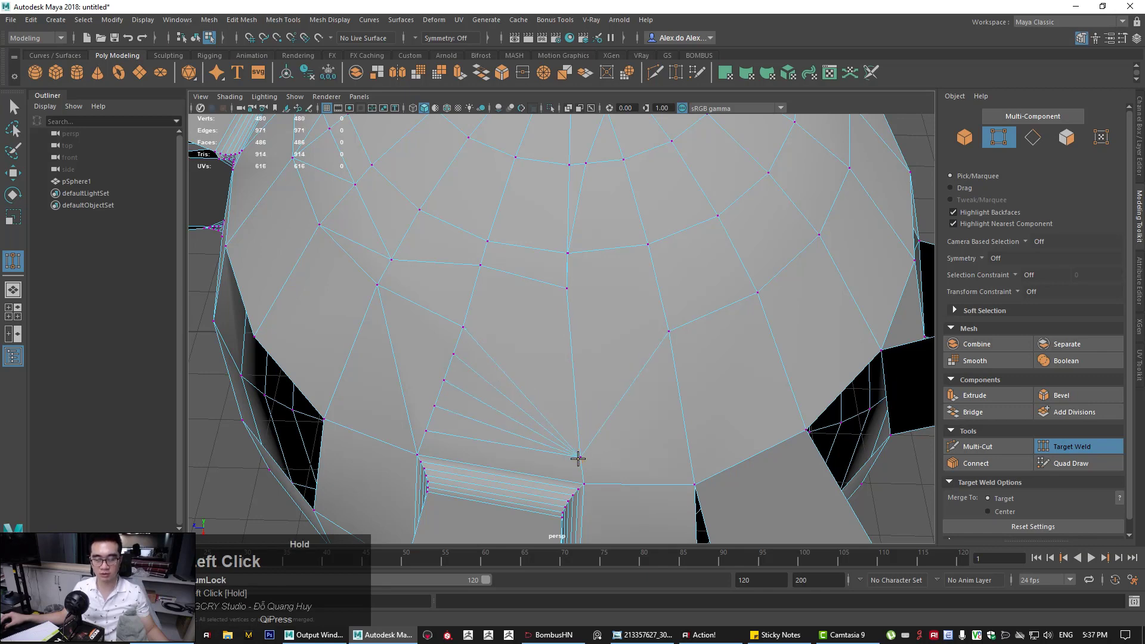
right_click_drag(650, 396, 636, 319, "alt")
key("q")
left_click_drag(678, 378, 620, 395, "alt")
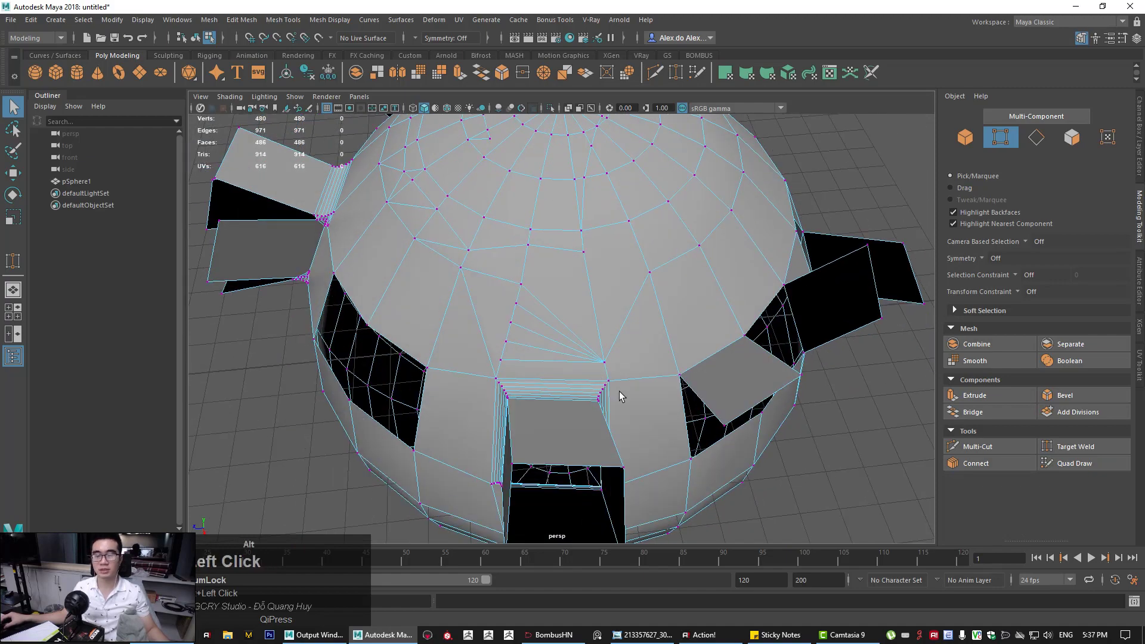
Delete two adjoining edges of the cut line above the welded fan of edges, together with their shared vertex
right_click_drag(620, 396, 598, 405, "alt")
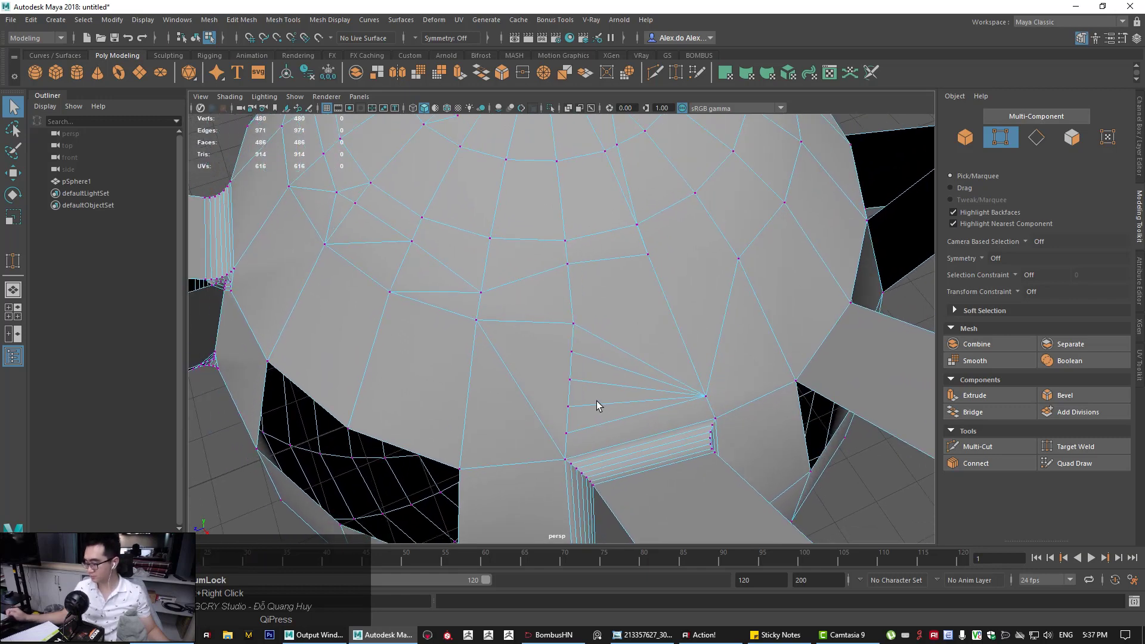
middle_click_drag(583, 425, 530, 418, "alt")
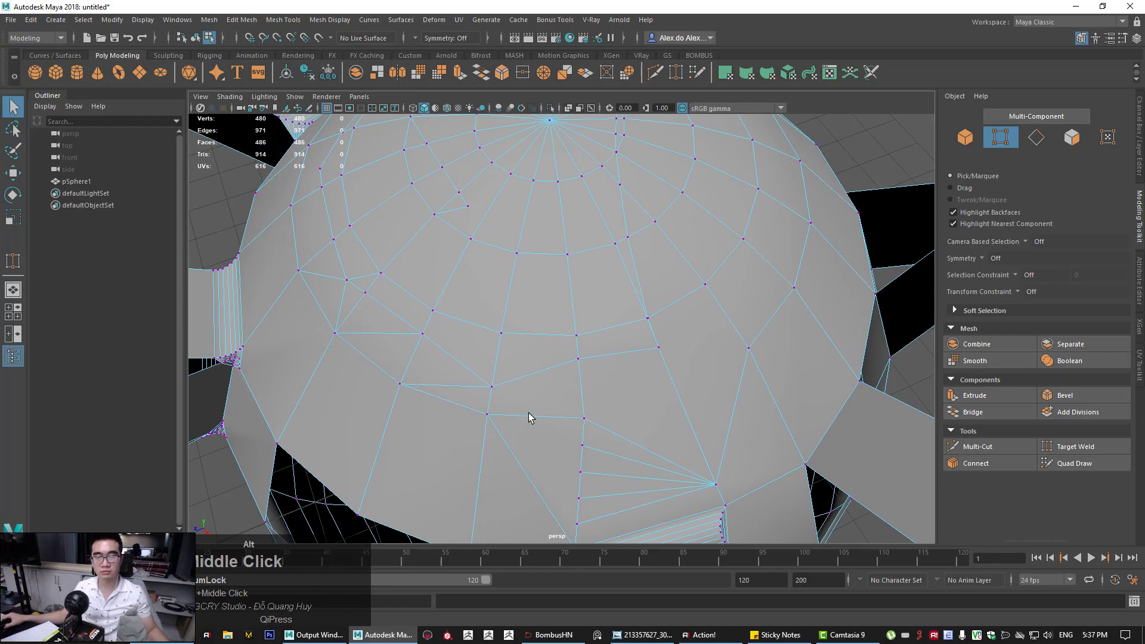
left_click(582, 358)
mouse_move(582, 358)
left_mouse_down("alt")
mouse_move(593, 374)
mouse_move(539, 297)
mouse_move(638, 357)
mouse_move(588, 349)
left_mouse_up("alt")
right_click_drag(515, 324, 537, 263, "alt")
left_click(542, 320)
left_click(500, 323, "shift")
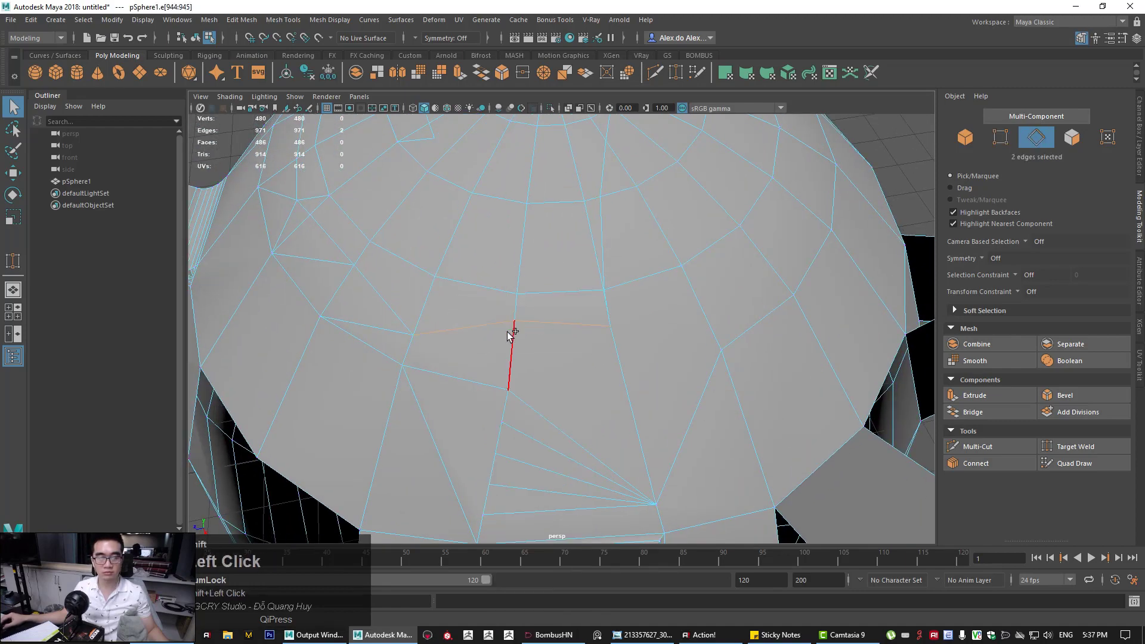
left_click_drag(543, 367, 441, 334, "alt")
middle_click_drag(441, 334, 501, 394, "alt")
right_click_drag(501, 394, 532, 427, "alt")
left_click_drag(531, 427, 514, 409, "alt")
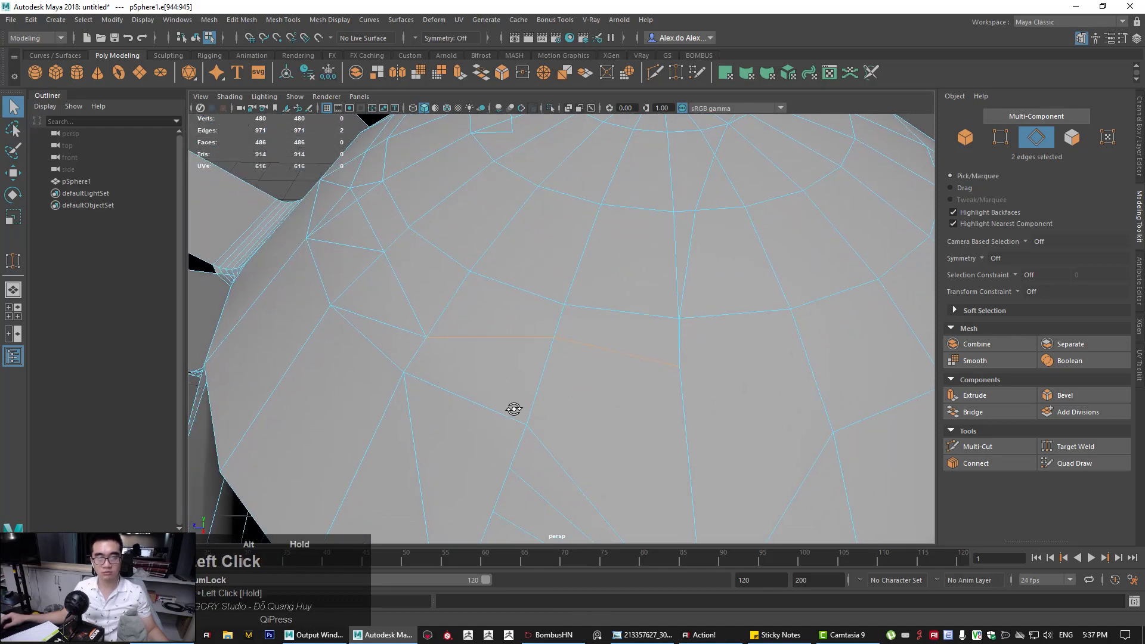
key("ctrl+Delete")
Switch to vertex mode and select a single vertex on the sphere's upper side with the Move tool
left_click_drag(564, 360, 535, 369, "alt")
right_click_drag(673, 399, 429, 388, "alt")
left_click_drag(430, 387, 518, 417, "alt")
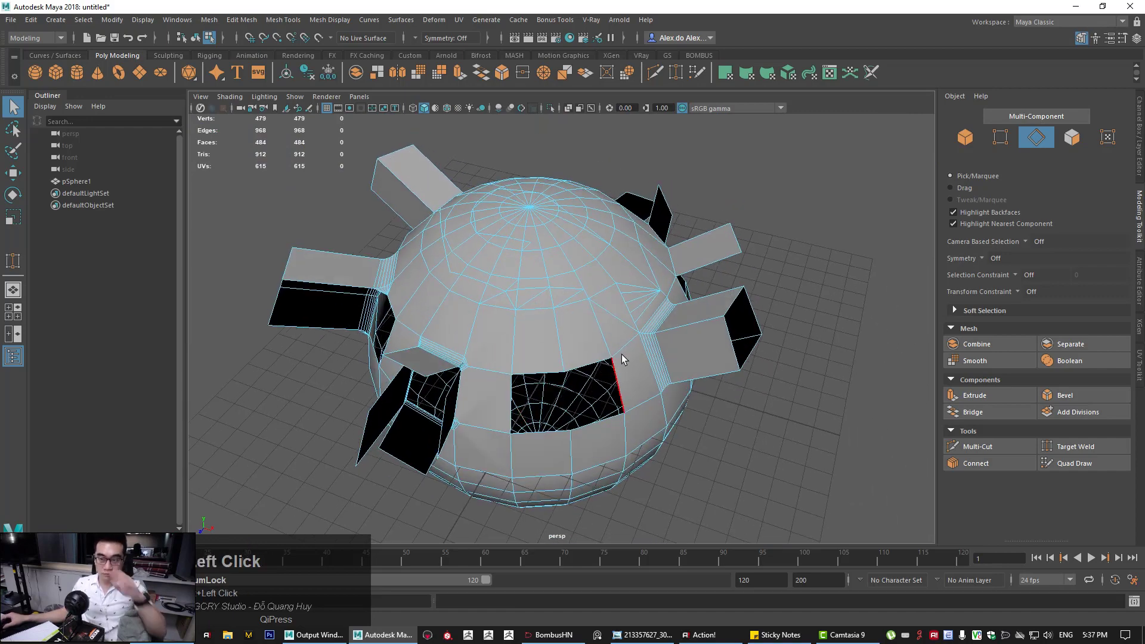
left_click_drag(593, 309, 616, 296, "alt")
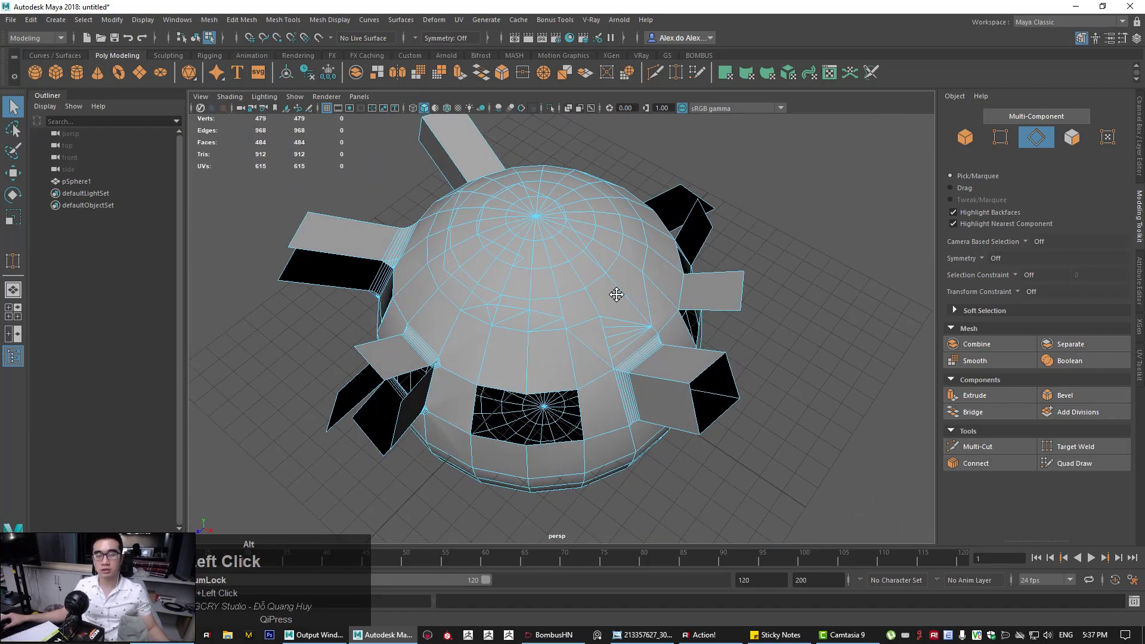
right_click_drag(616, 296, 665, 271, "alt")
right_click_drag(590, 290, 560, 271)
left_click(521, 337)
right_click(591, 281)
double_click(577, 268)
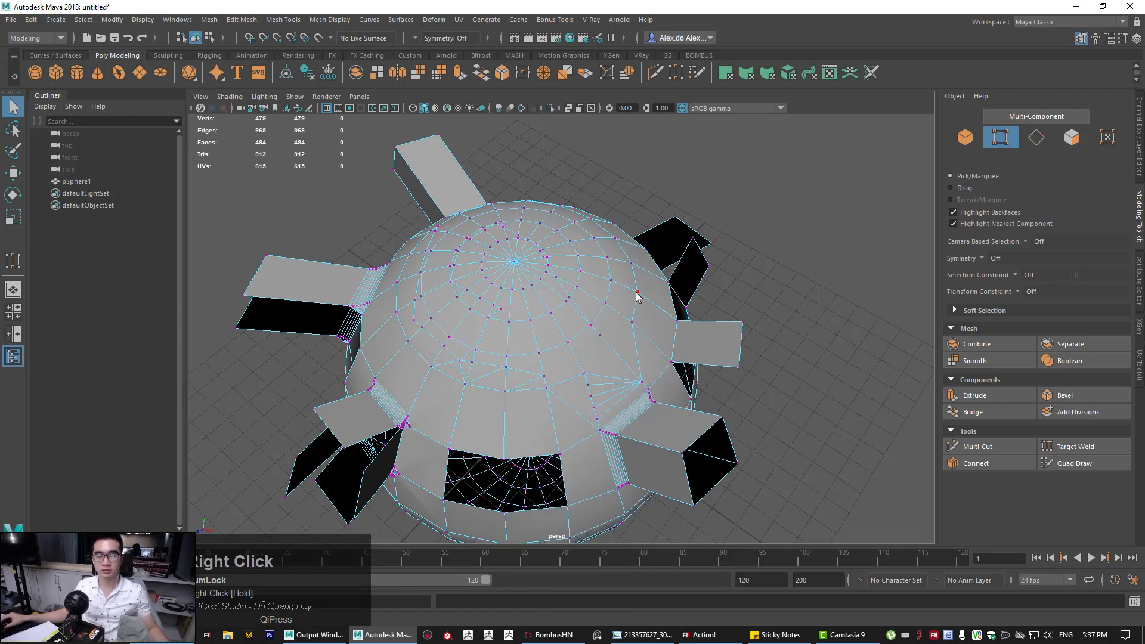
key("w")
left_click(630, 323)
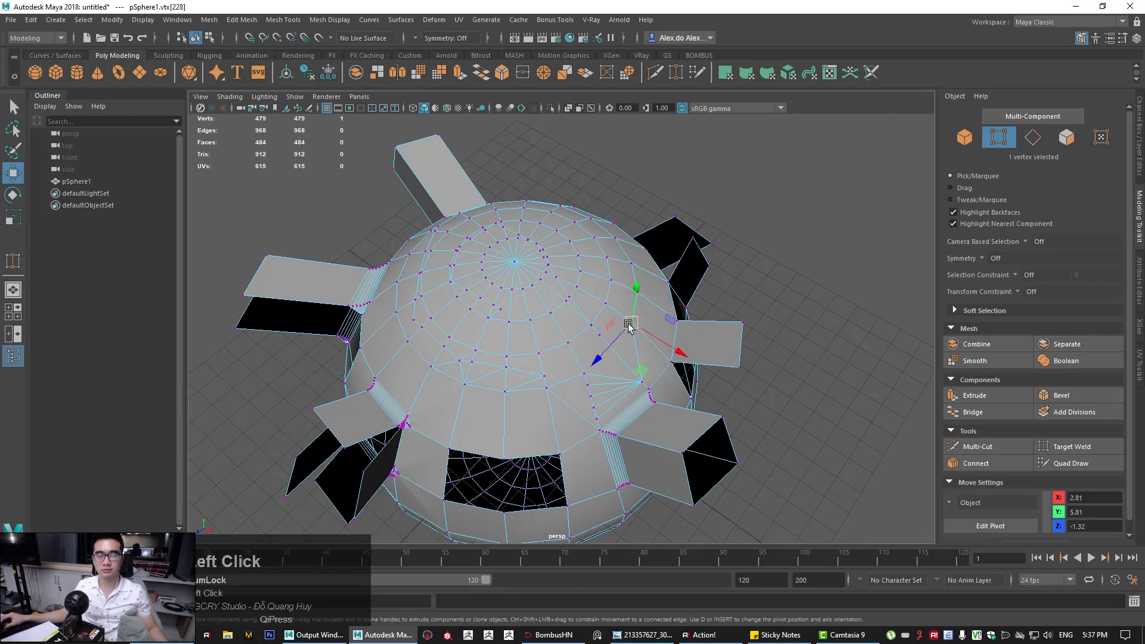
mouse_move(628, 324)
left_mouse_down()
mouse_move(609, 303)
mouse_move(628, 324)
left_mouse_up()
Try moving the whole sphere in object mode and undo the move
left_click_drag(698, 317, 652, 326, "alt")
right_click_drag(718, 299, 776, 271)
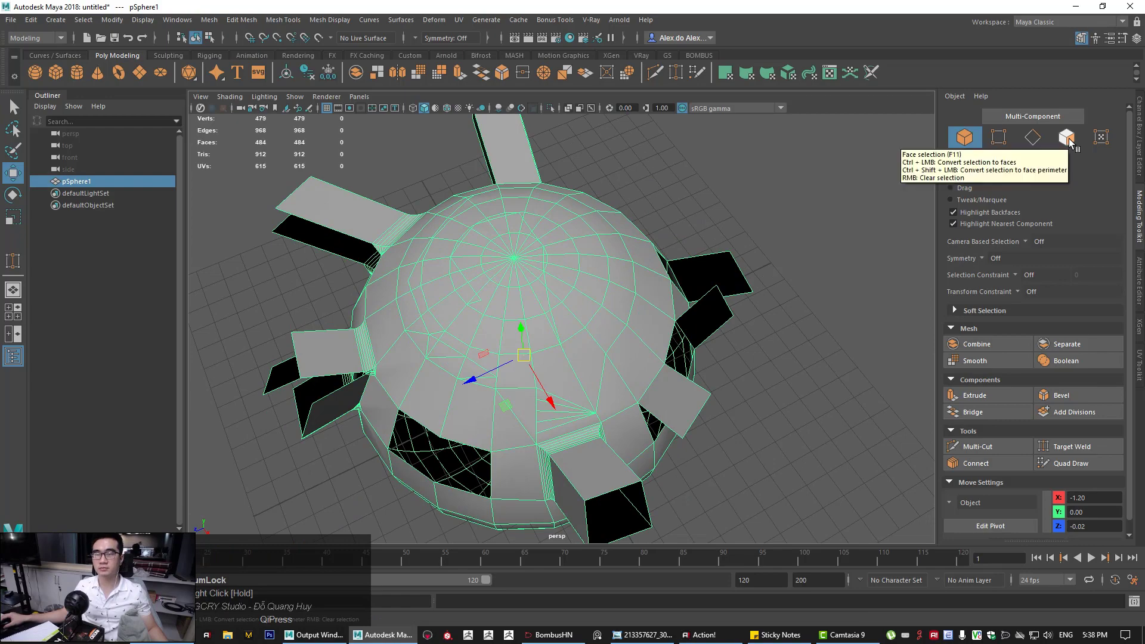
left_click(965, 138)
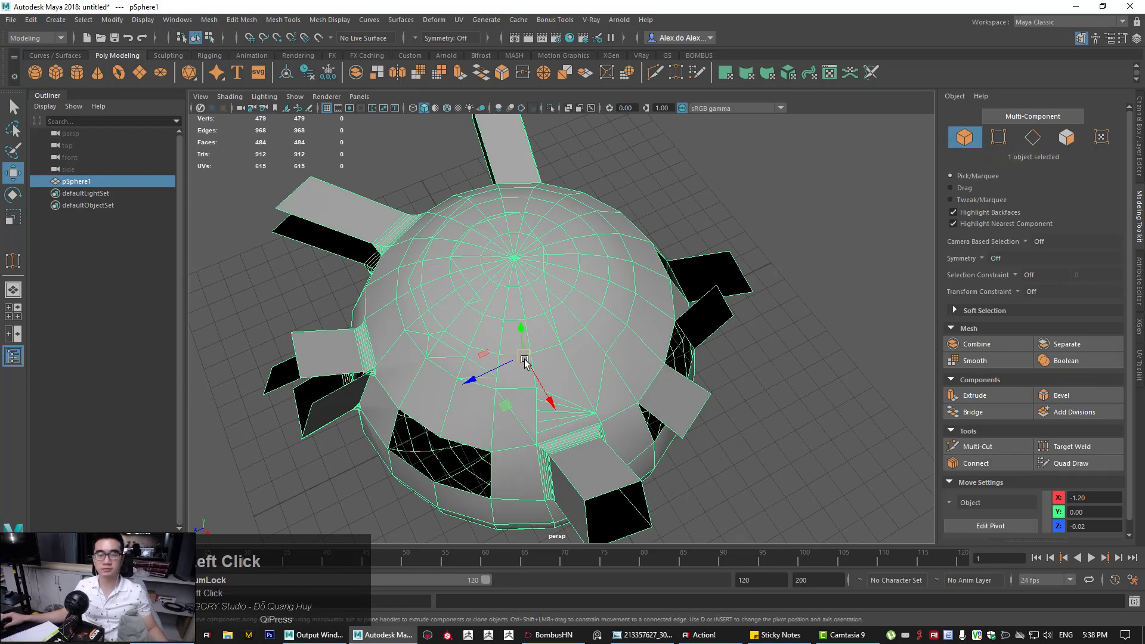
left_click_drag(524, 361, 519, 296)
key("ctrl+z")
Try moving a single vertex on the sphere's upper side outward in vertex mode and undo the move
left_click(1000, 136)
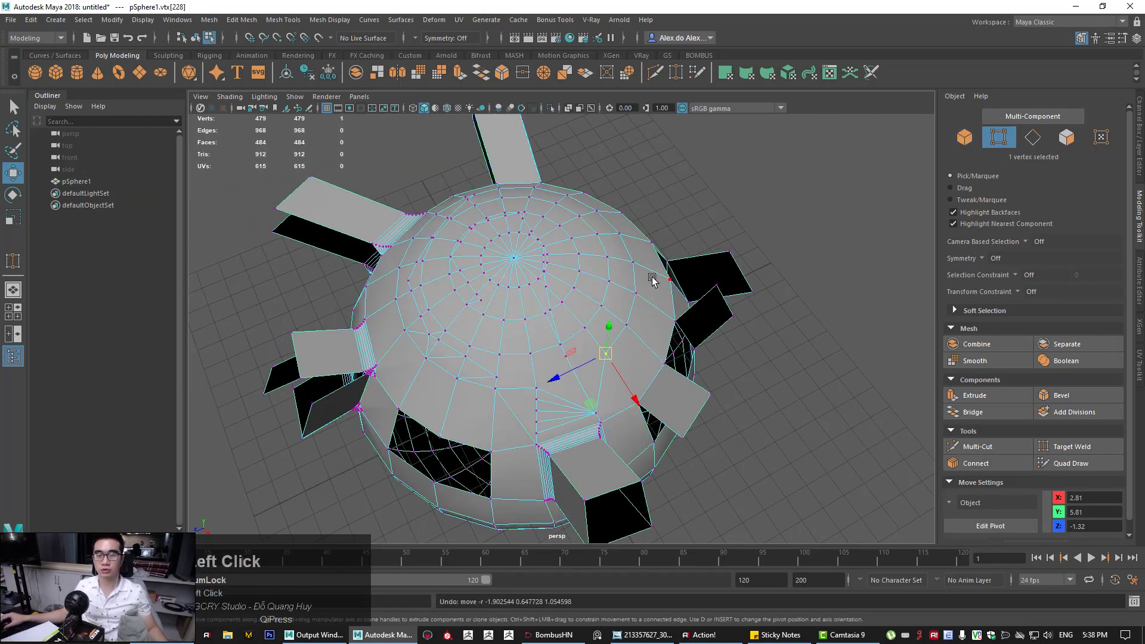
left_click(633, 263)
left_click_drag(631, 265, 649, 225)
key("ctrl+z")
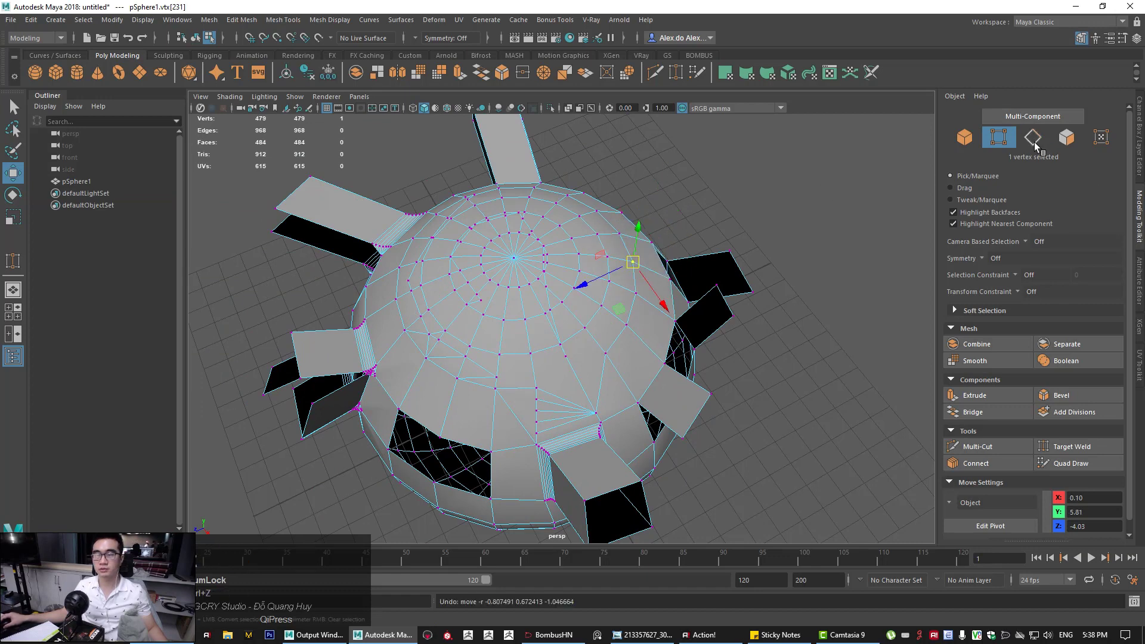
Try pulling a single edge on the sphere's upper side outward in edge mode and undo the move
left_click(1034, 138)
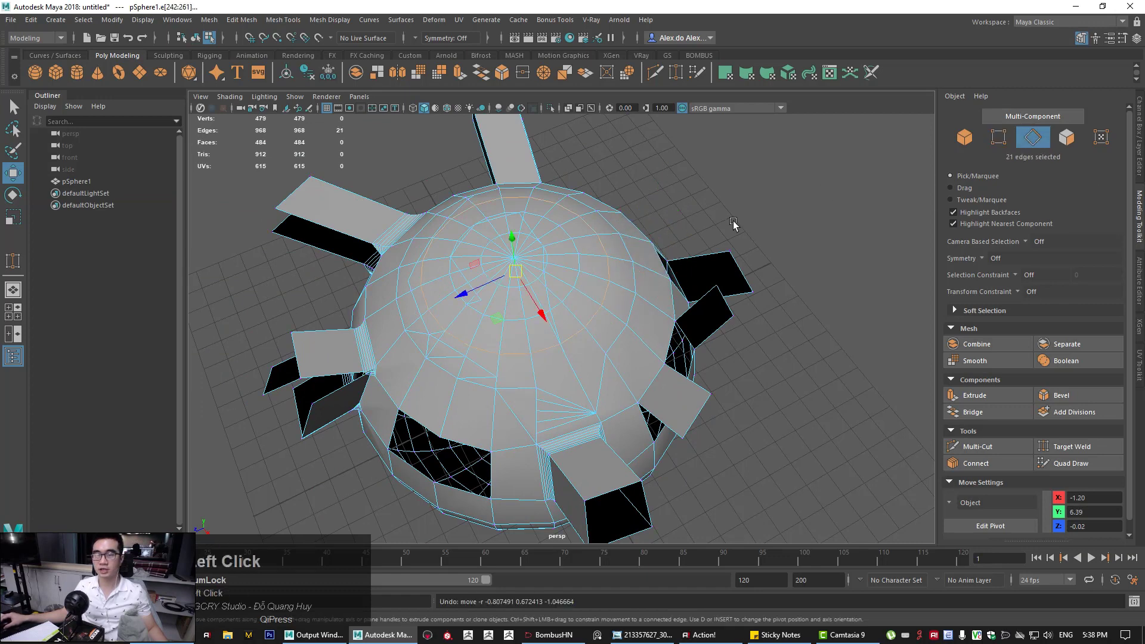
left_click(631, 288)
left_click_drag(631, 289, 662, 230)
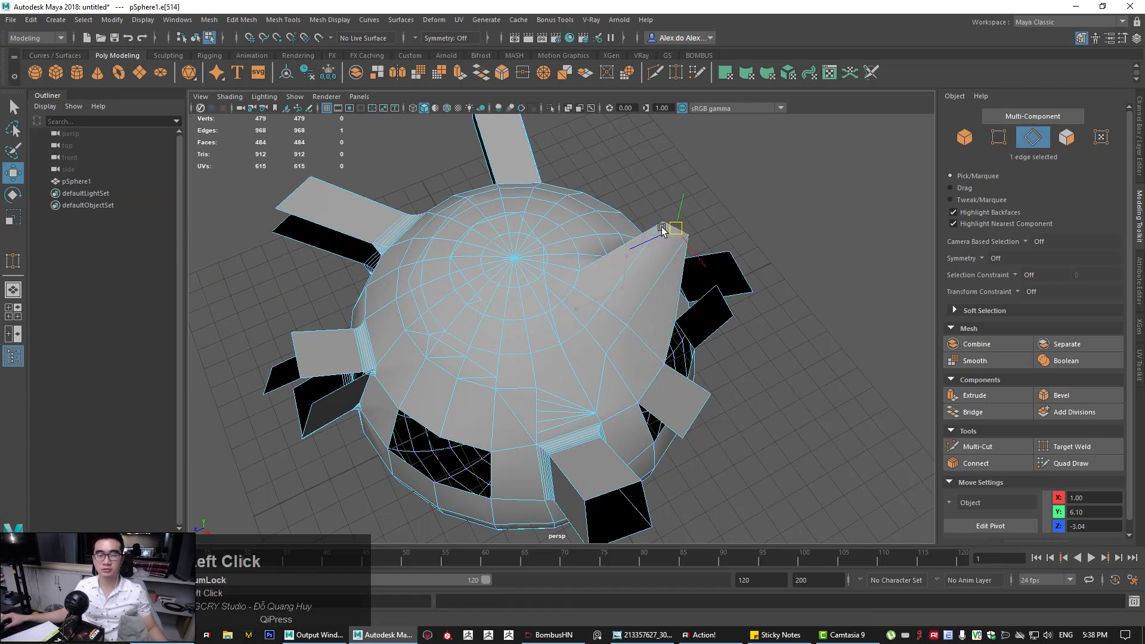
key("ctrl+z")
Select a single face on the sphere's upper side in face mode, then switch back to object mode
left_click(1067, 138)
left_click(621, 315)
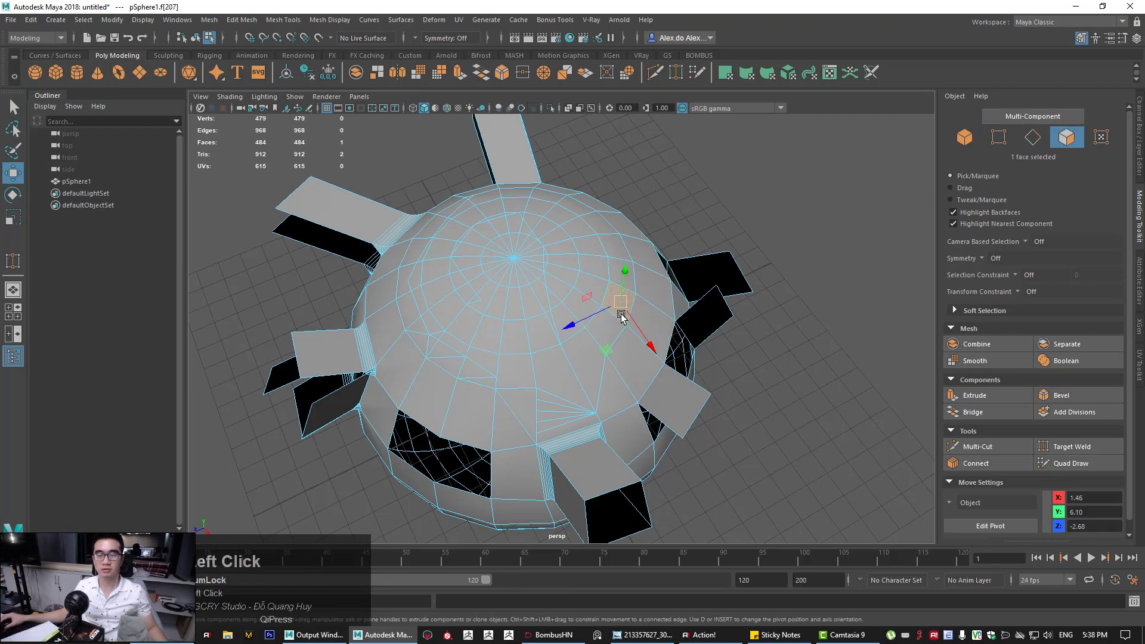
right_click_drag(620, 310, 573, 283, "alt")
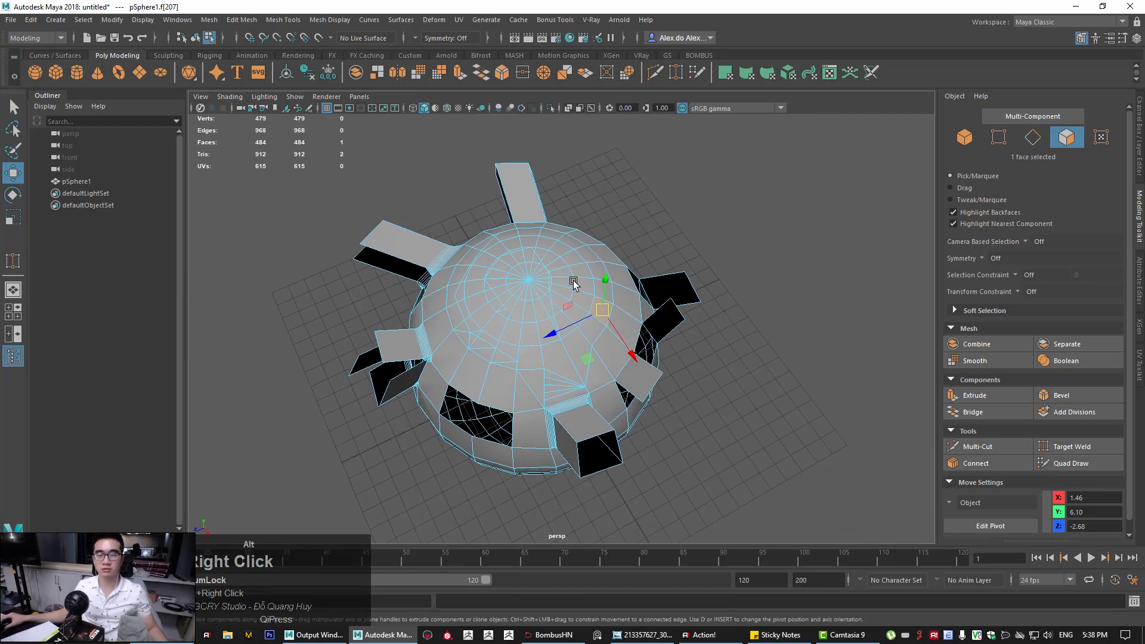
left_click_drag(573, 283, 552, 297, "alt")
middle_click_drag(552, 297, 583, 266, "alt")
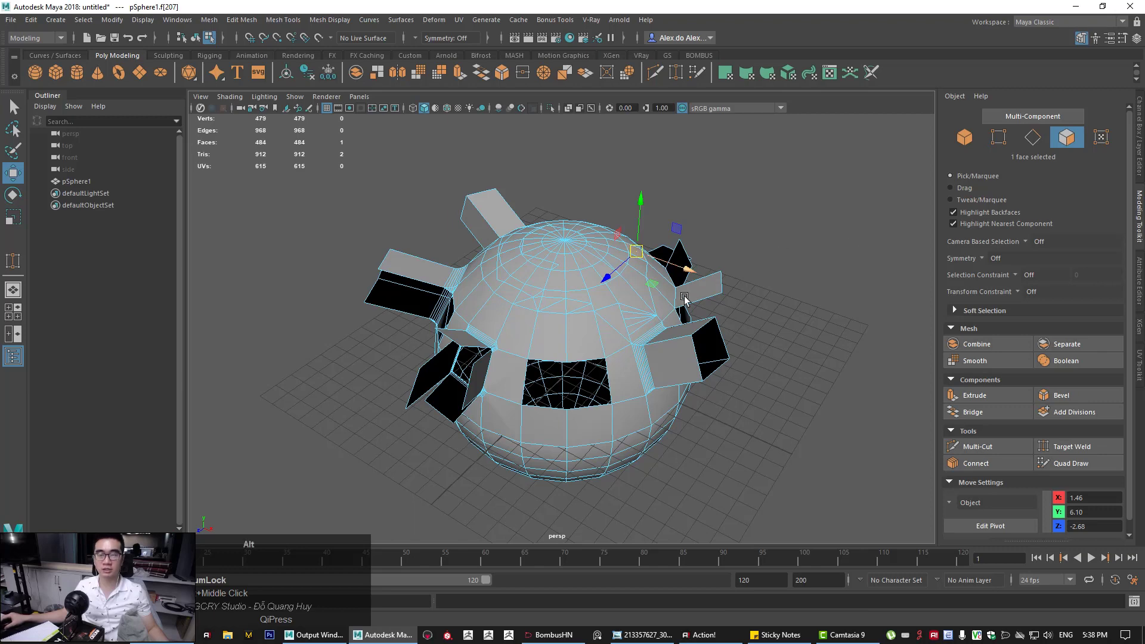
left_click_drag(686, 298, 617, 308, "alt")
right_click_drag(617, 308, 756, 218)
left_click_drag(800, 225, 513, 251, "alt")
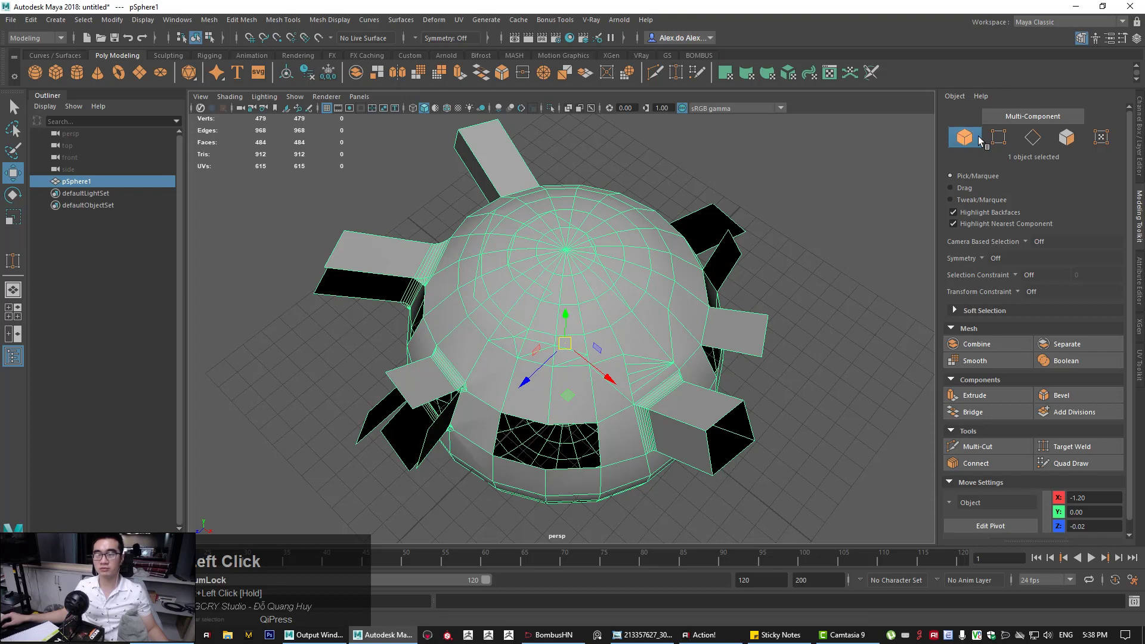
Try moving a single face on the sphere's upper side in face mode and undo the move
left_click(1066, 137)
left_click(657, 269)
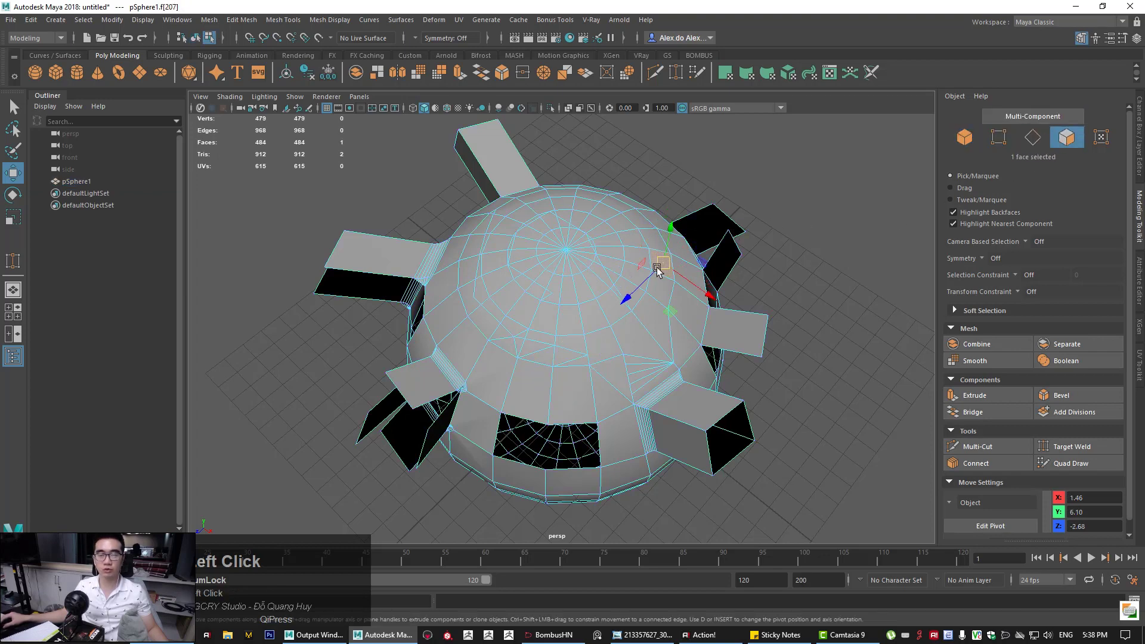
left_click_drag(657, 268, 621, 257)
key("ctrl+z")
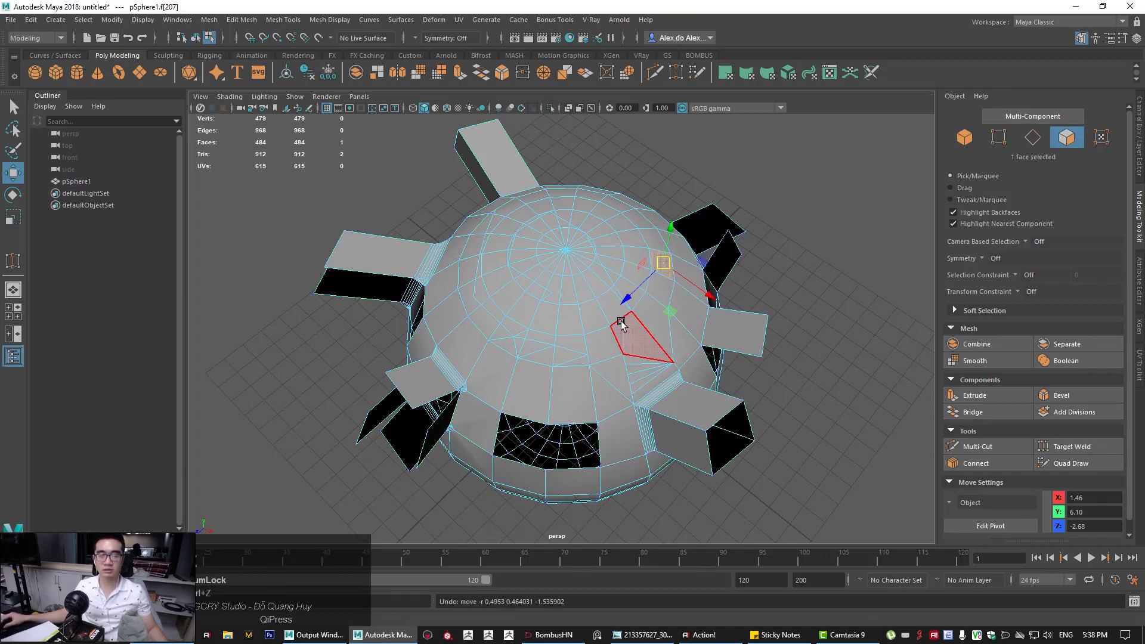
Try moving the face beside the welded fan of edges with the Move tool and undo the changes
left_click(623, 323)
key("q")
left_click_drag(636, 322, 604, 290, "alt")
key("w")
left_click_drag(716, 257, 699, 278)
key("ctrl+z")
key("ctrl+z")
Select the whole sphere in object mode
left_click_drag(539, 320, 629, 305, "alt")
right_click_drag(630, 305, 653, 281, "alt")
left_click_drag(653, 282, 621, 320, "alt")
right_click_drag(621, 320, 601, 322, "alt")
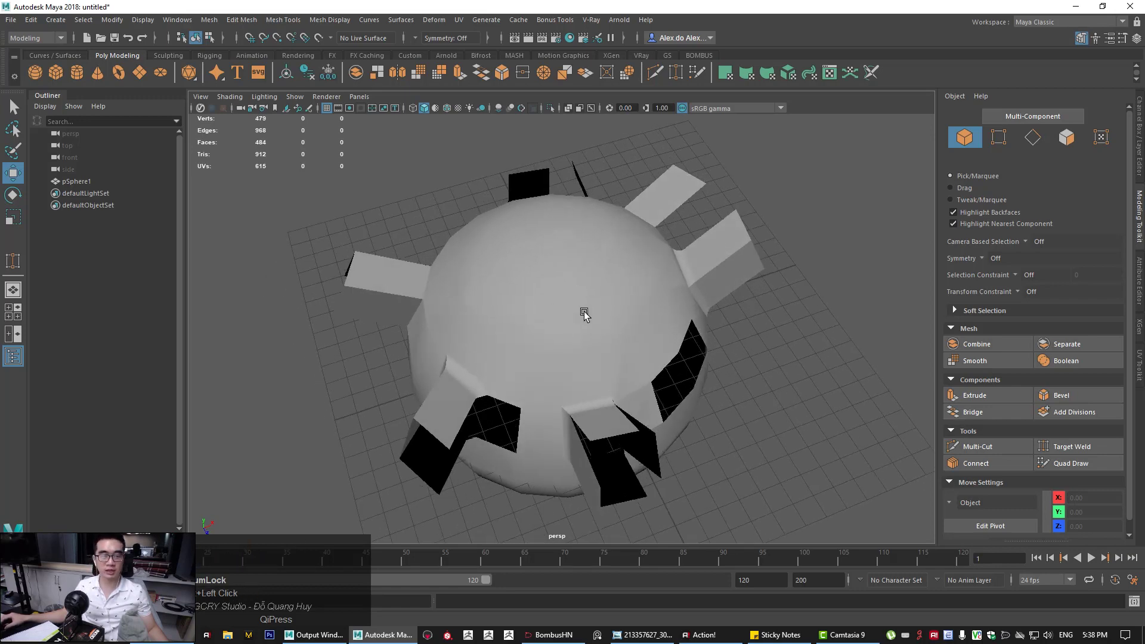
left_click(596, 317)
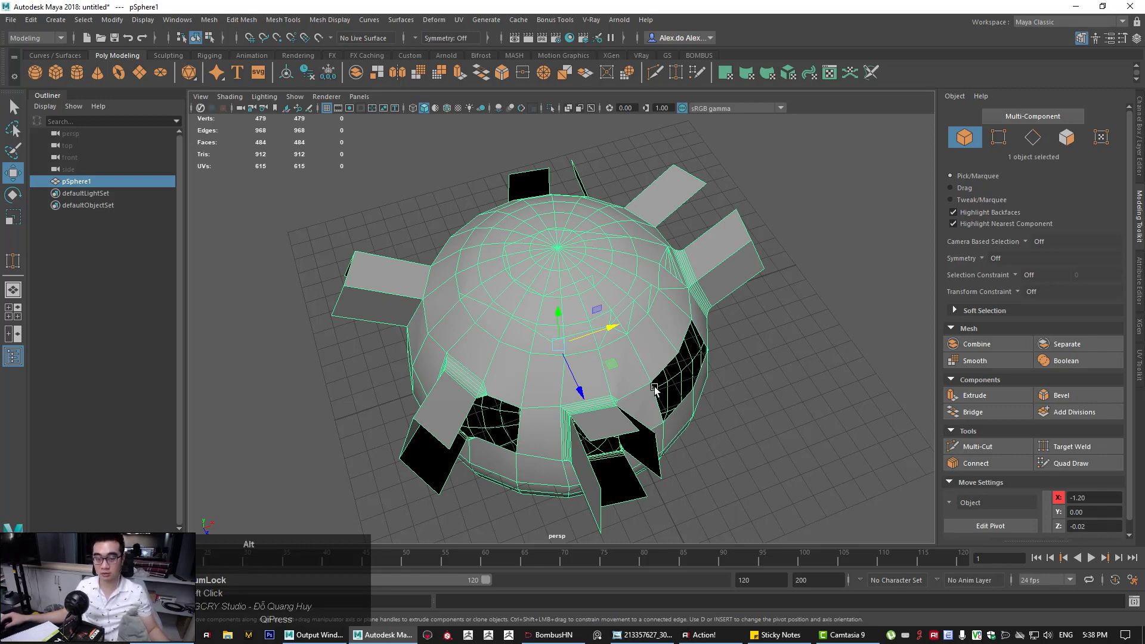
left_click_drag(655, 389, 770, 337, "alt")
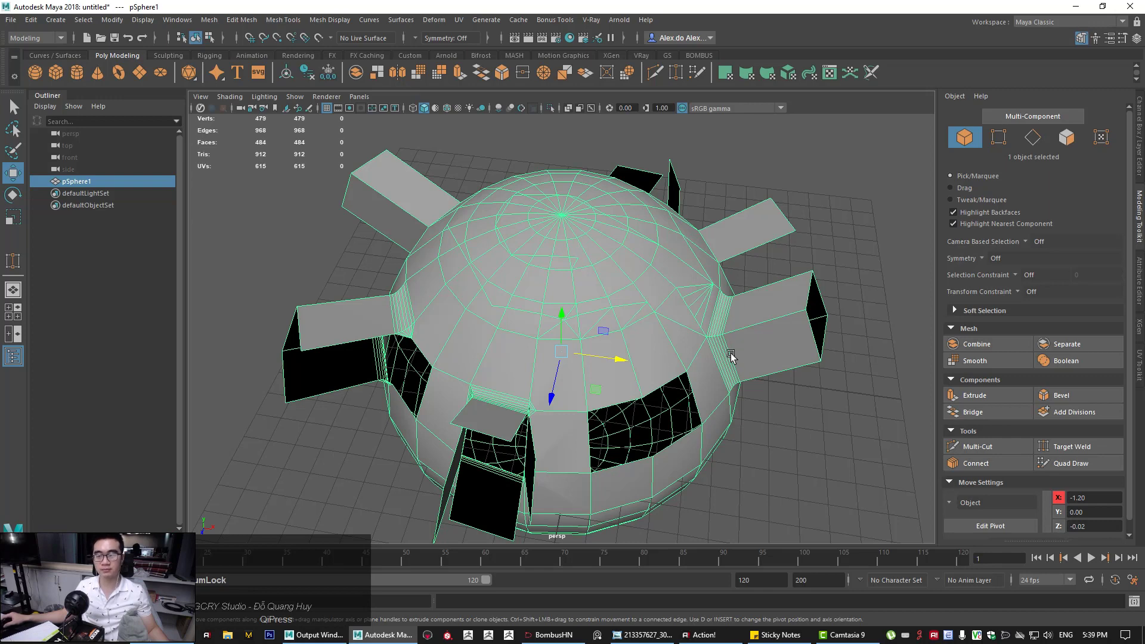
right_click_drag(702, 368, 691, 320, "alt")
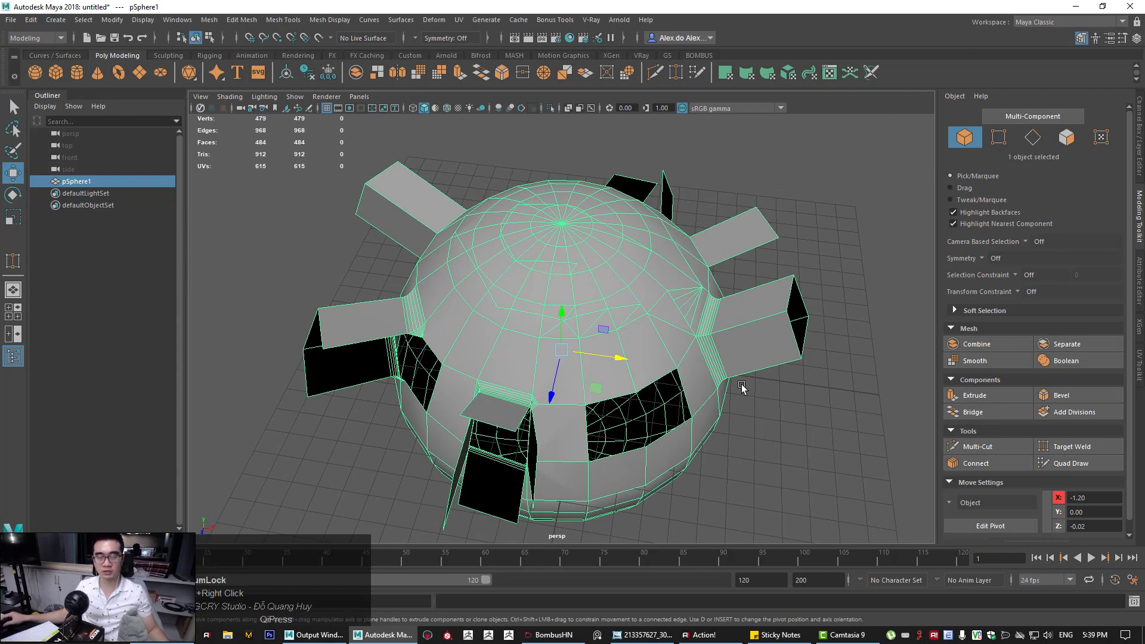
right_click_drag(749, 407, 695, 396, "alt")
left_click_drag(695, 396, 708, 394, "alt")
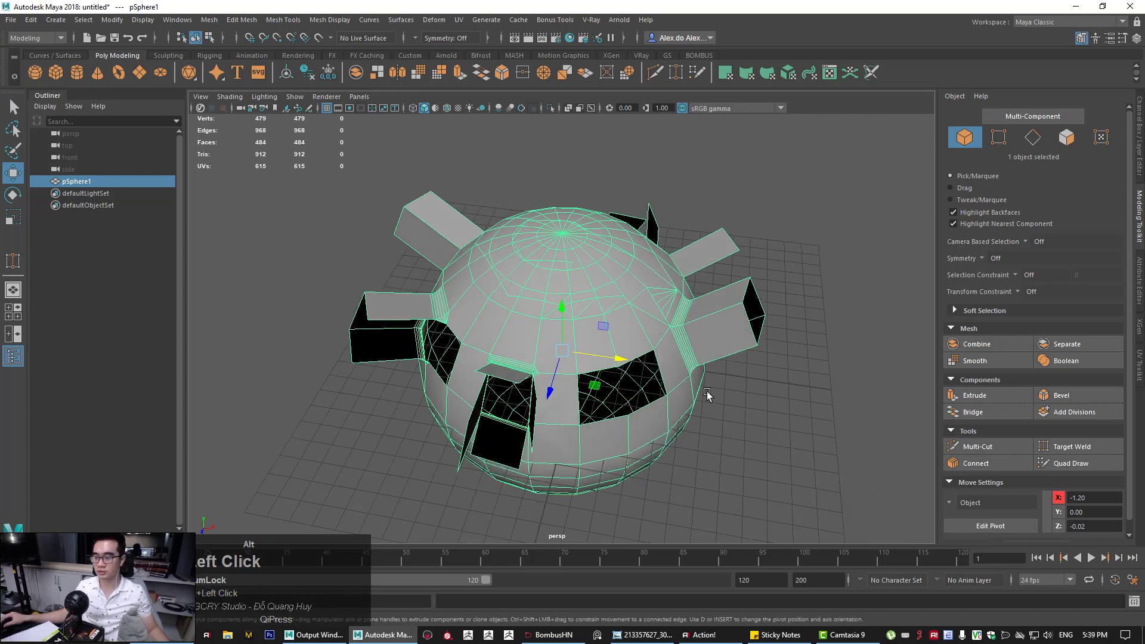
middle_click_drag(753, 416, 777, 421, "alt")
left_click_drag(713, 423, 699, 427, "alt")
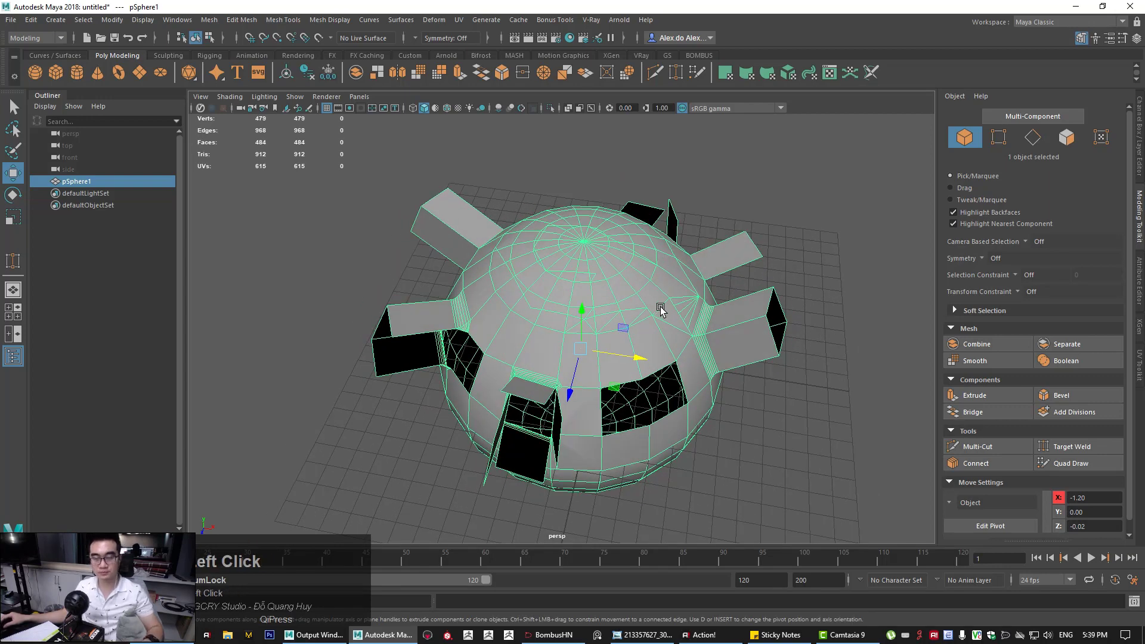